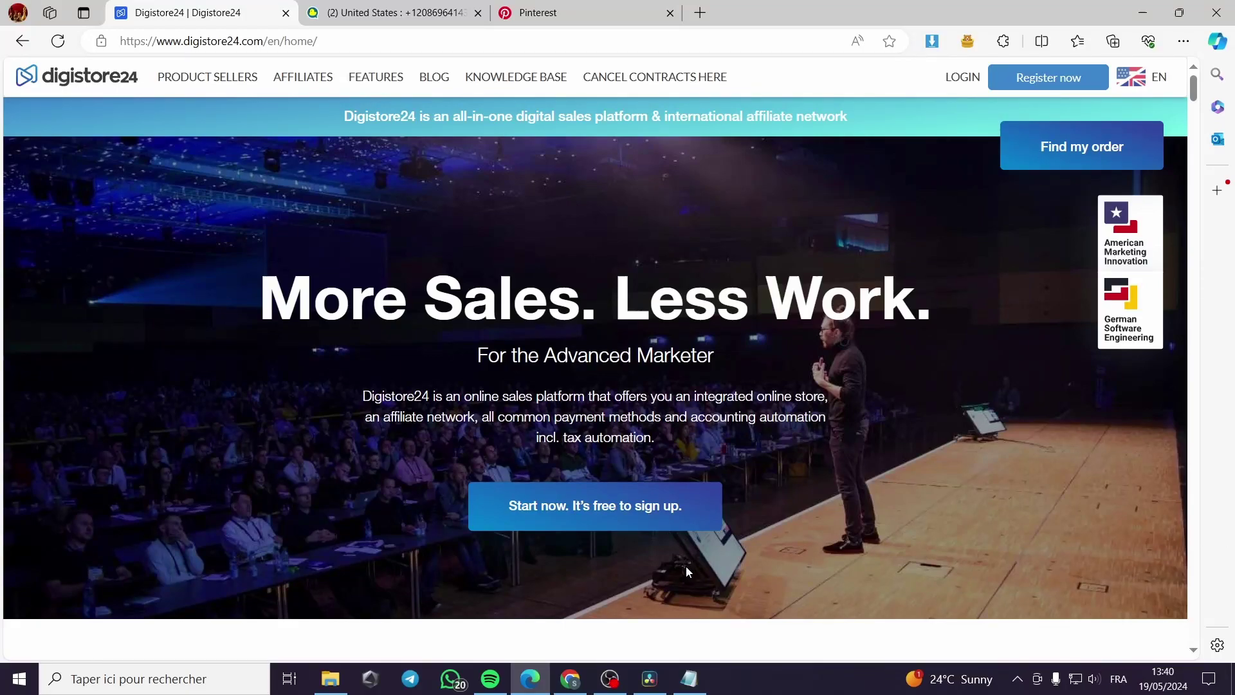
Step: Open the sign-up form and fill the public username from saved data, trimming its last letter
{"action": "scroll", "coordinate": [817, 502], "scroll_direction": "down", "scroll_amount": 8}
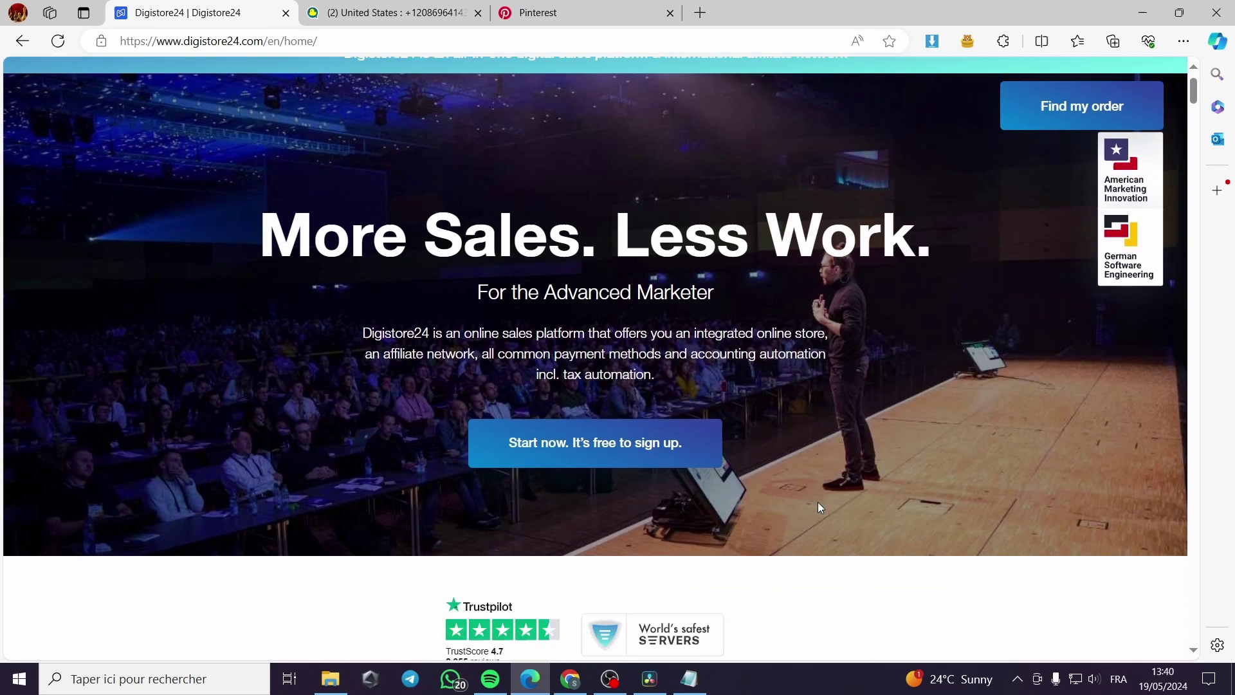
{"action": "scroll", "coordinate": [817, 502], "scroll_direction": "up", "scroll_amount": 7}
{"action": "scroll", "coordinate": [810, 509], "scroll_direction": "up", "scroll_amount": 2}
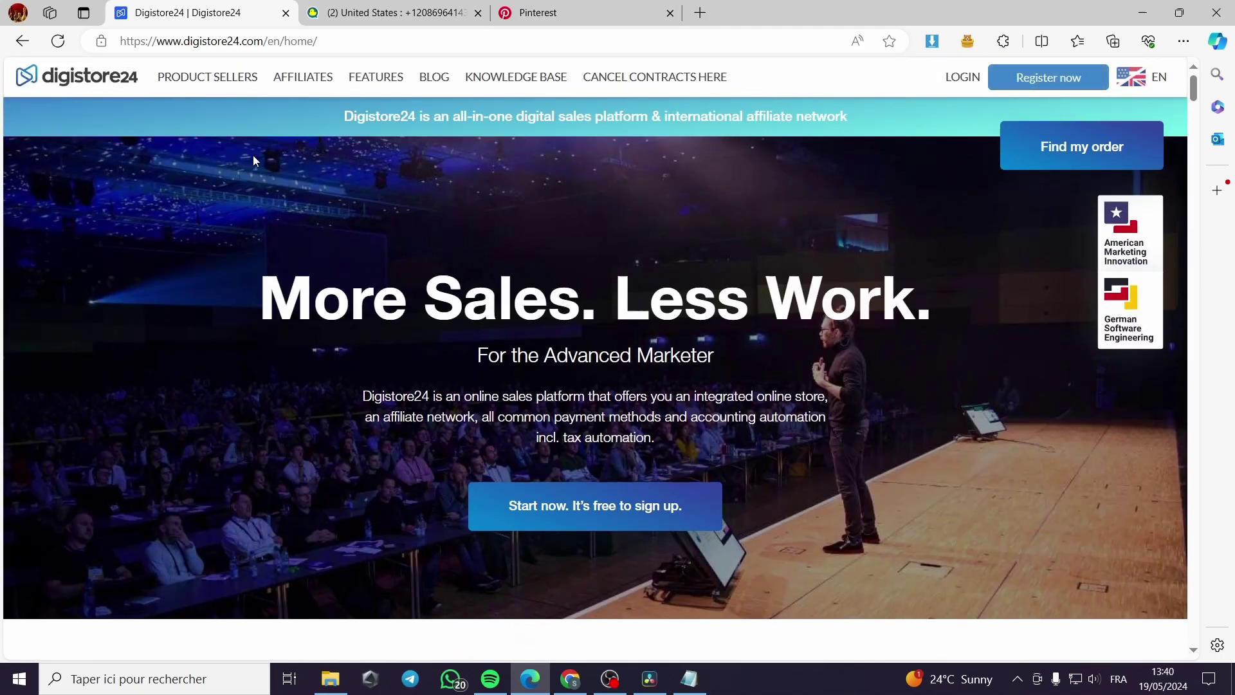
{"action": "scroll", "coordinate": [684, 342], "scroll_direction": "down", "scroll_amount": 9}
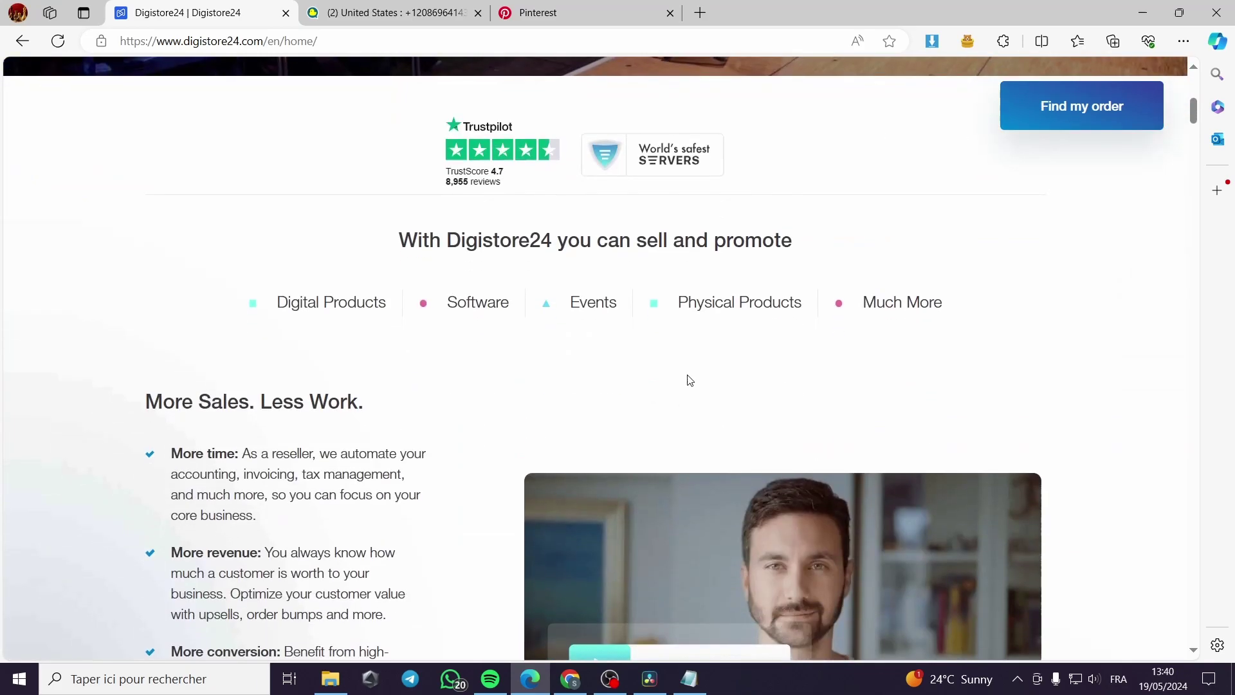
{"action": "scroll", "coordinate": [712, 378], "scroll_direction": "down", "scroll_amount": 4}
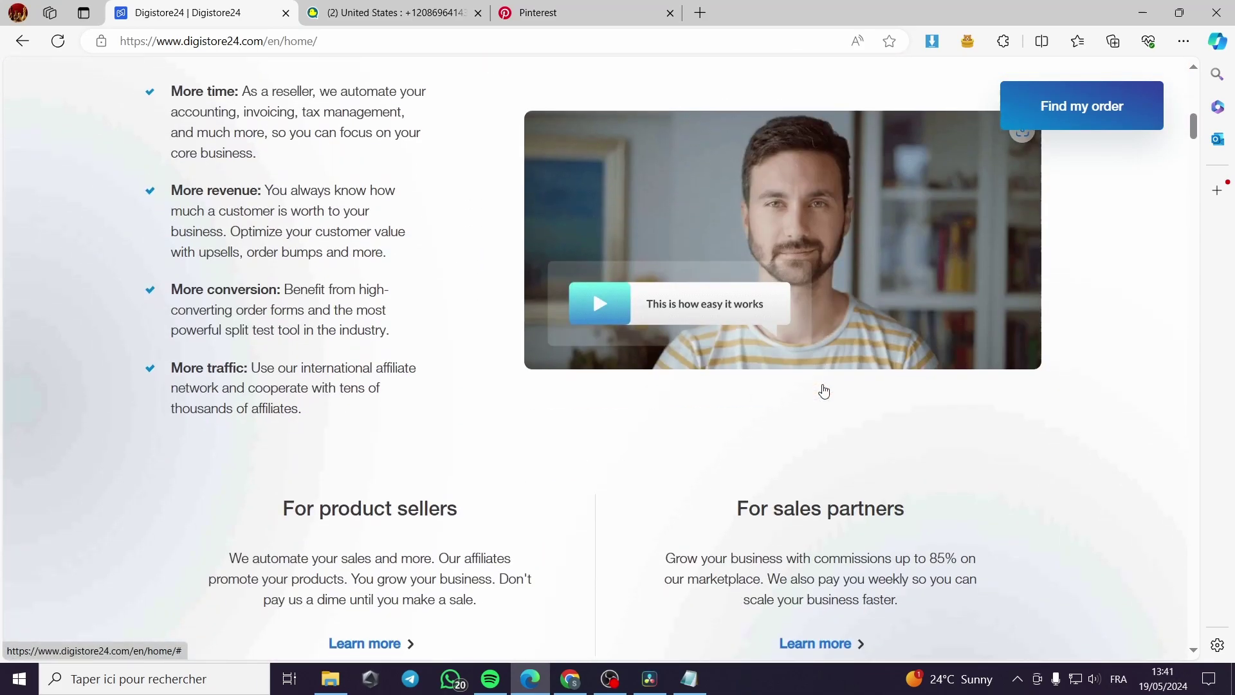
{"action": "scroll", "coordinate": [830, 391], "scroll_direction": "down", "scroll_amount": 2}
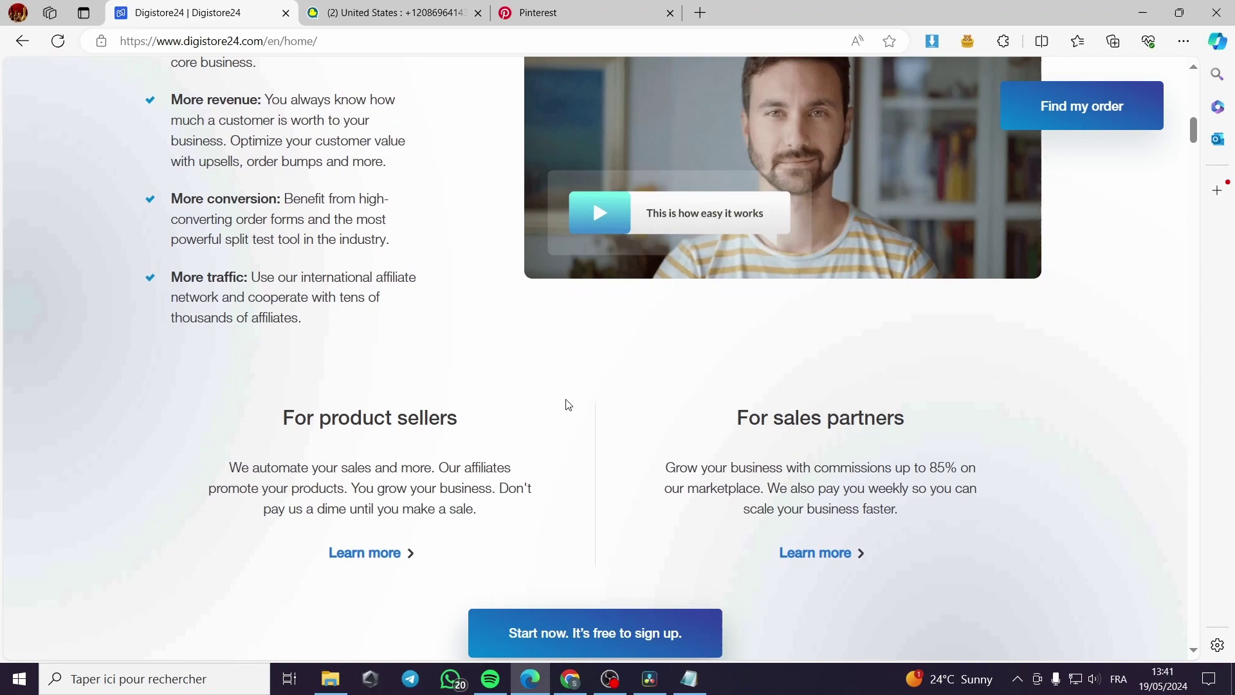
{"action": "scroll", "coordinate": [579, 407], "scroll_direction": "up", "scroll_amount": 8}
{"action": "scroll", "coordinate": [638, 399], "scroll_direction": "down", "scroll_amount": 5}
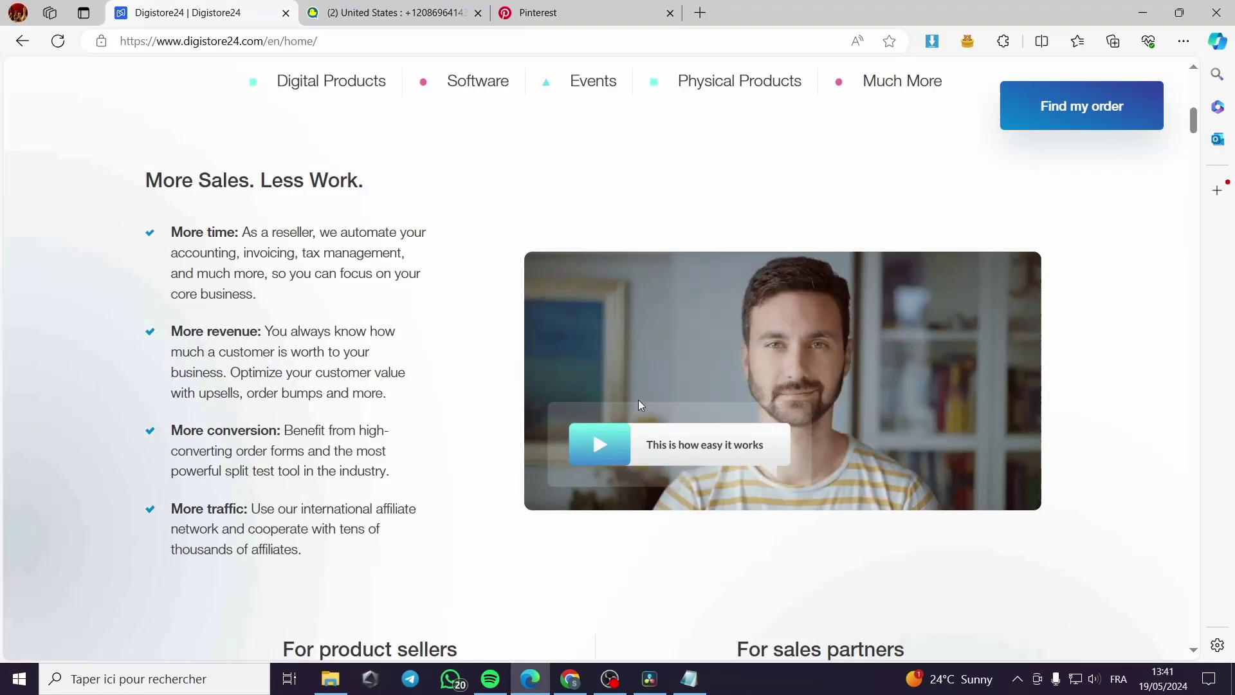
{"action": "scroll", "coordinate": [342, 97], "scroll_direction": "up", "scroll_amount": 10}
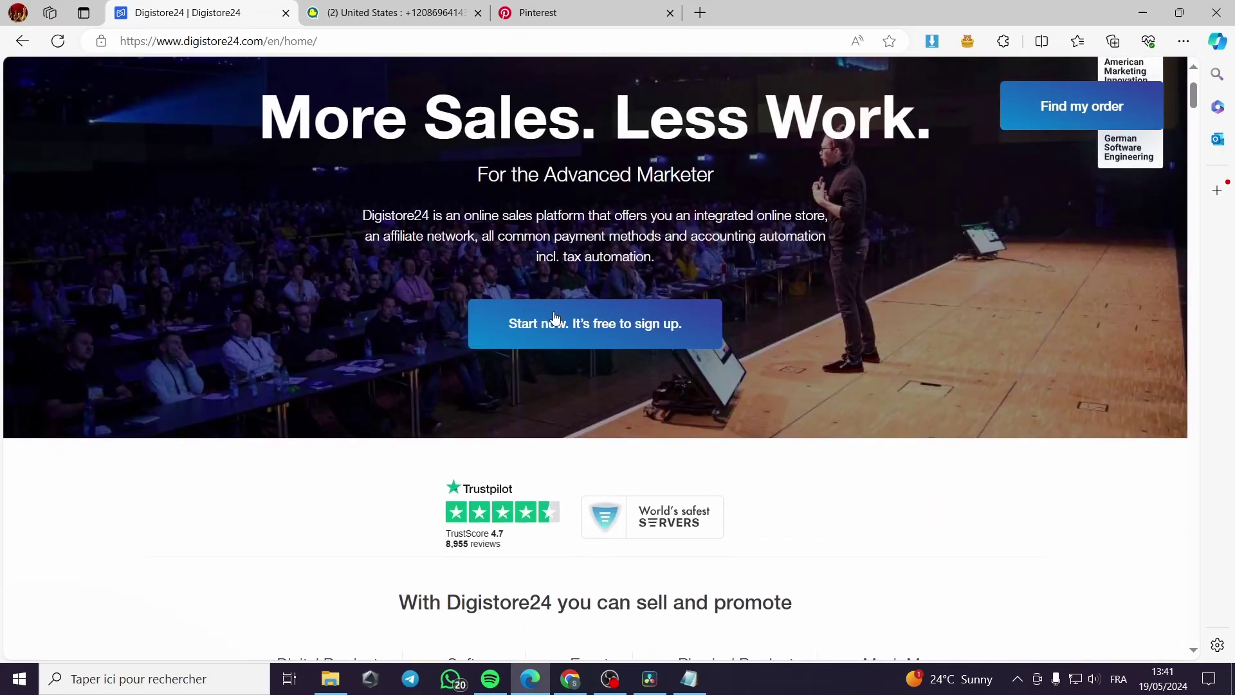
{"action": "scroll", "coordinate": [553, 323], "scroll_direction": "down", "scroll_amount": 8}
{"action": "scroll", "coordinate": [559, 322], "scroll_direction": "up", "scroll_amount": 10}
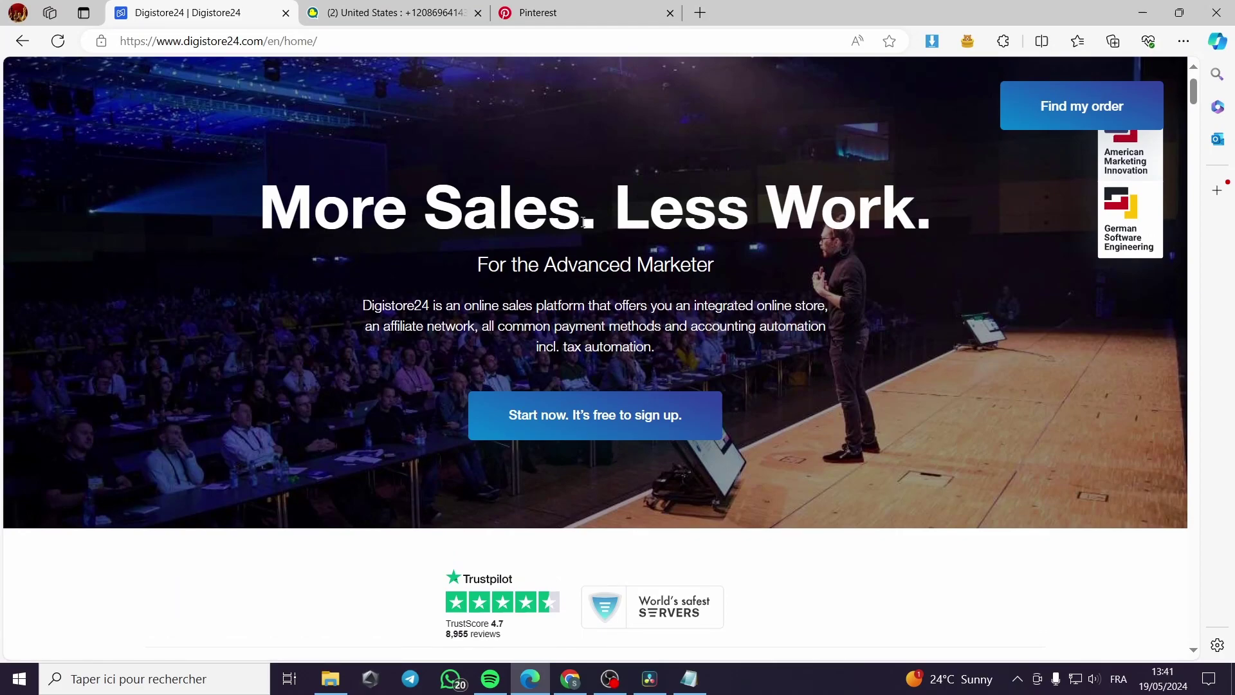
{"action": "scroll", "coordinate": [851, 221], "scroll_direction": "down", "scroll_amount": 12}
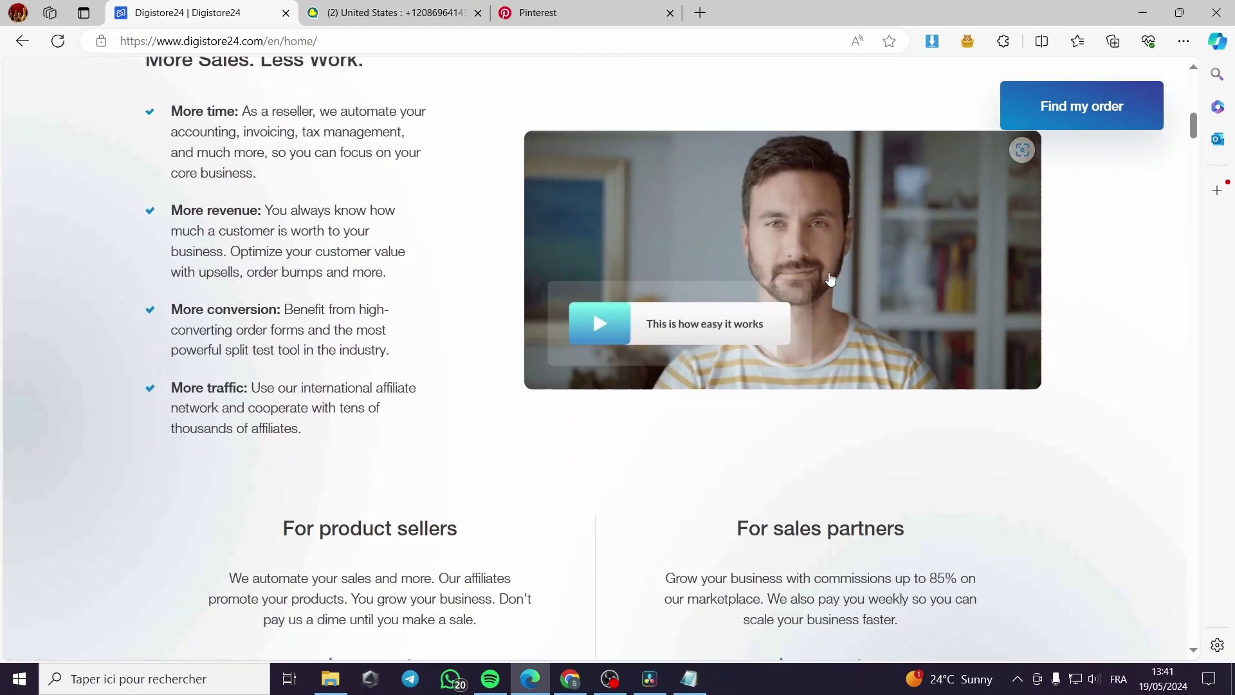
{"action": "scroll", "coordinate": [828, 284], "scroll_direction": "down", "scroll_amount": 5}
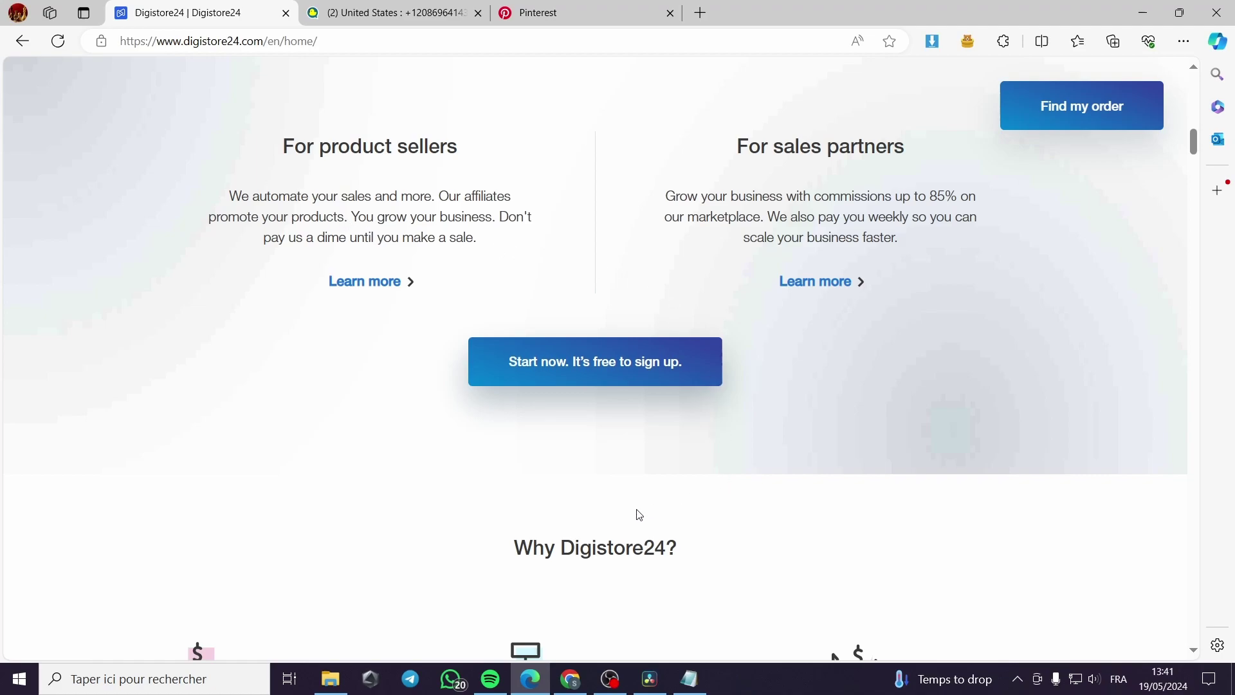
{"action": "scroll", "coordinate": [642, 513], "scroll_direction": "up", "scroll_amount": 1}
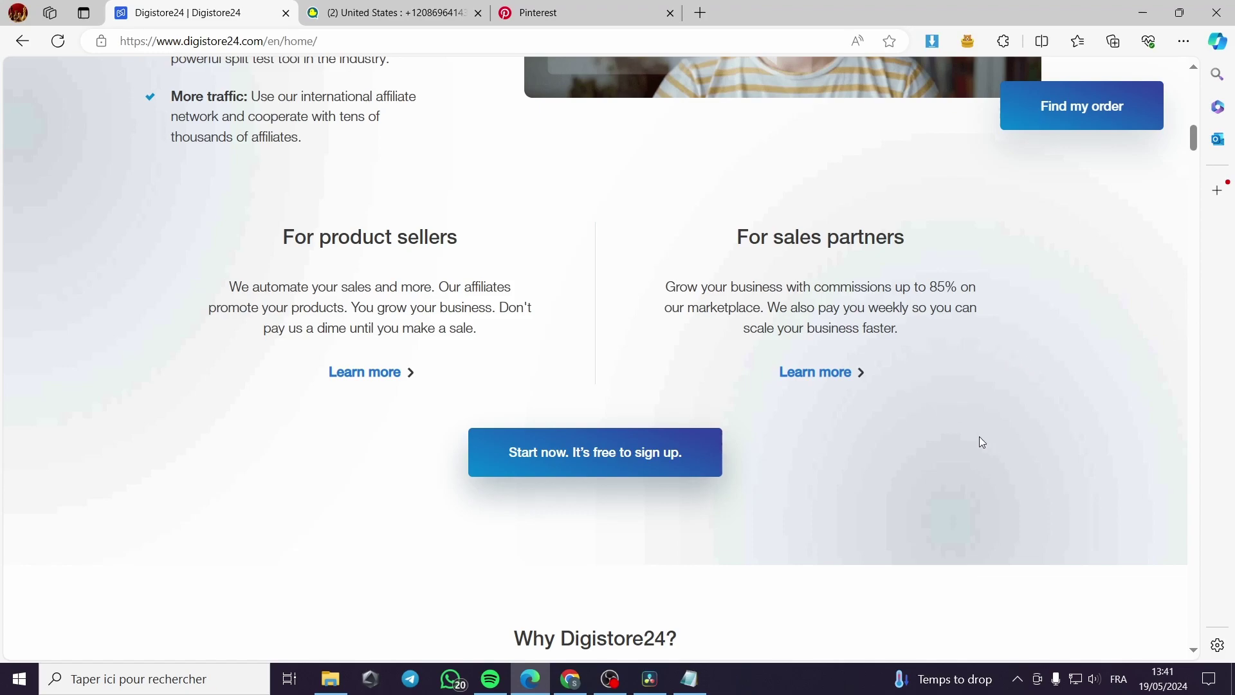
{"action": "scroll", "coordinate": [982, 442], "scroll_direction": "up", "scroll_amount": 10}
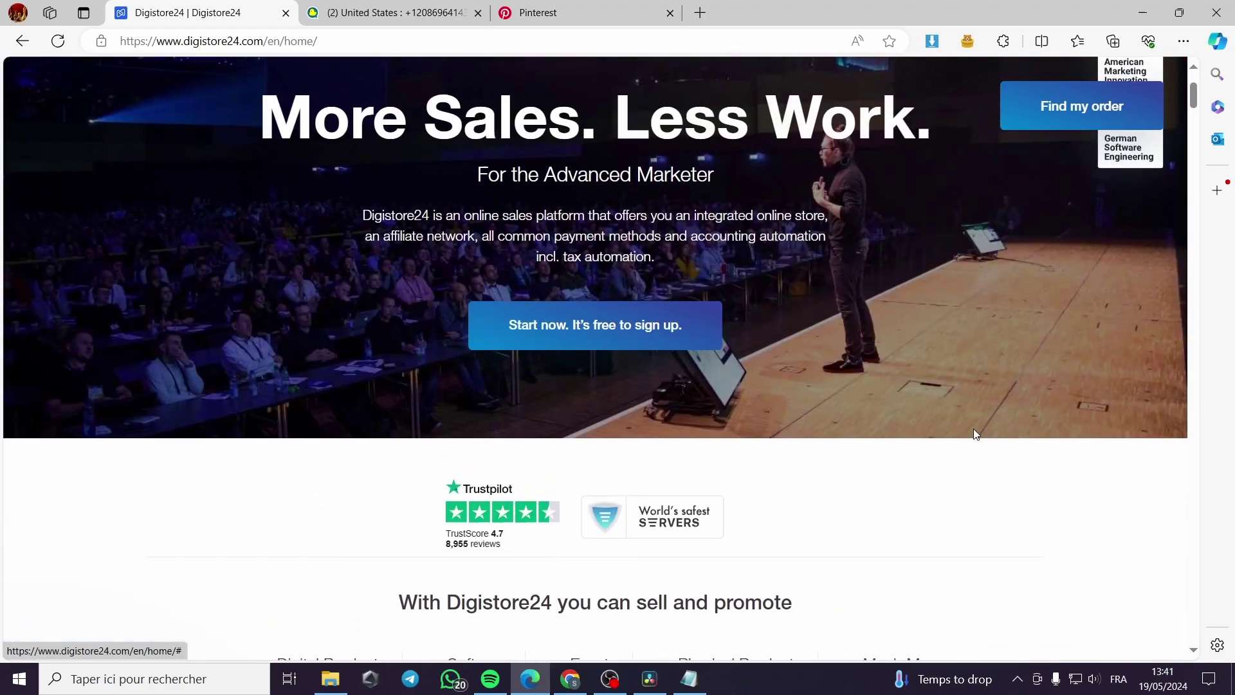
{"action": "scroll", "coordinate": [345, 240], "scroll_direction": "up", "scroll_amount": 3}
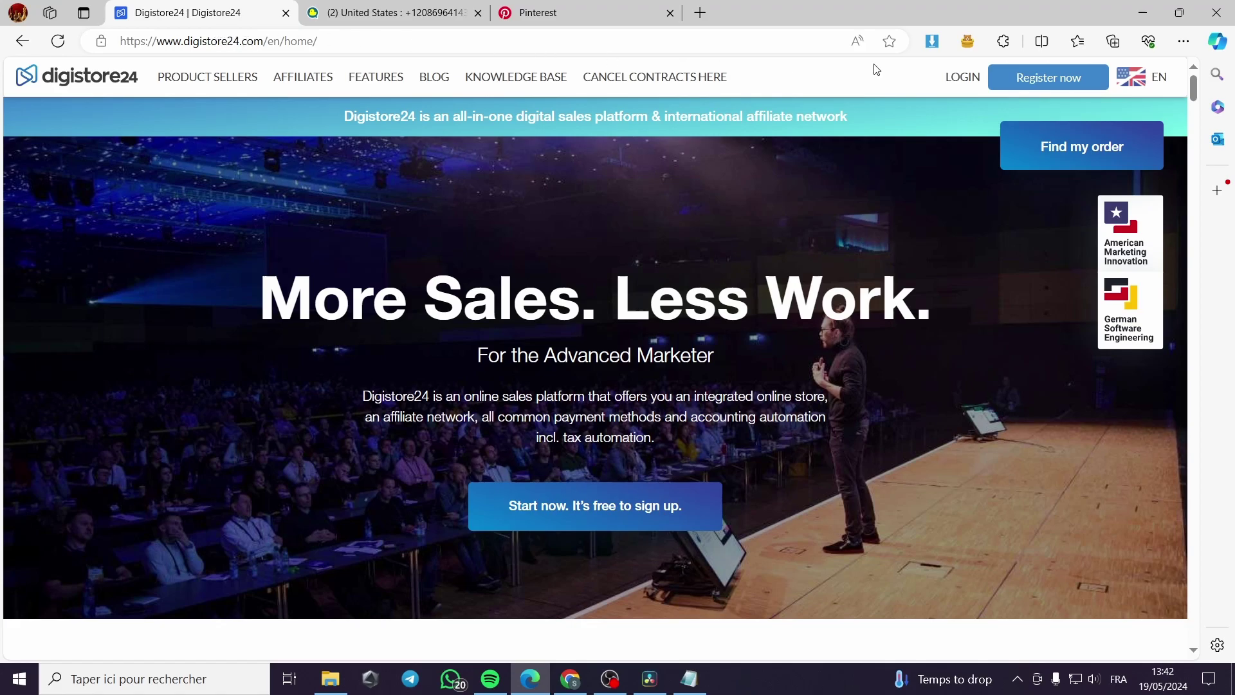
{"action": "left_click", "coordinate": [1048, 78]}
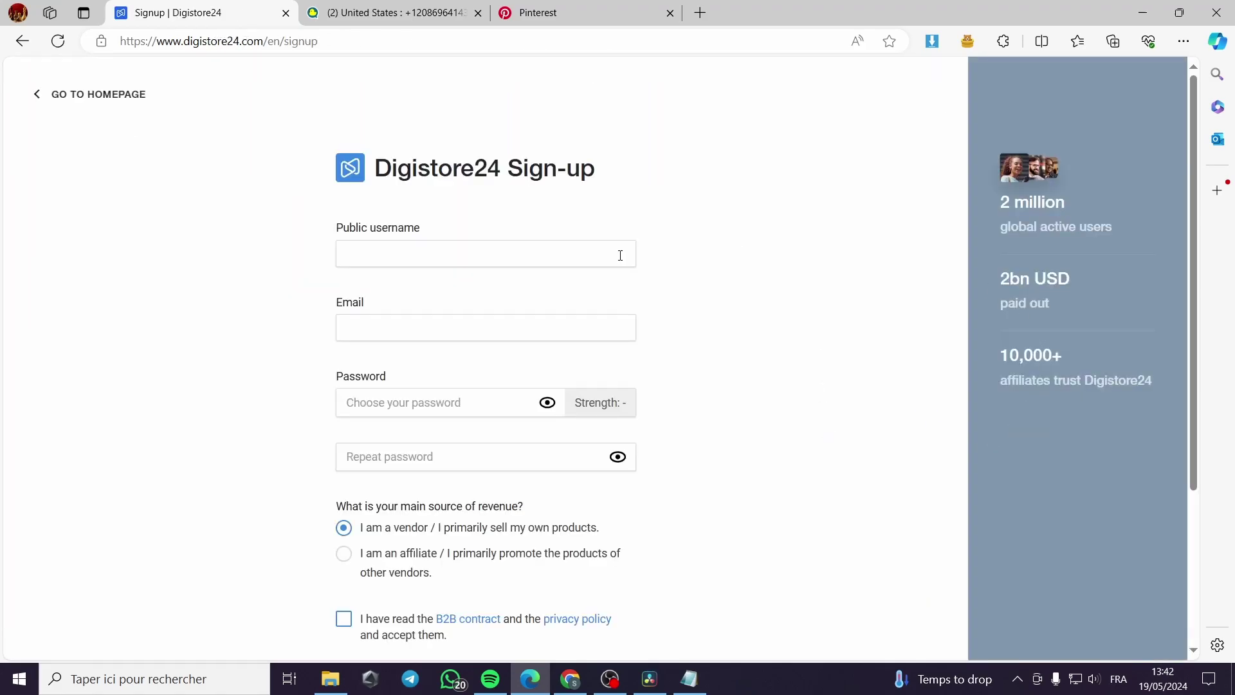
{"action": "left_click", "coordinate": [423, 250]}
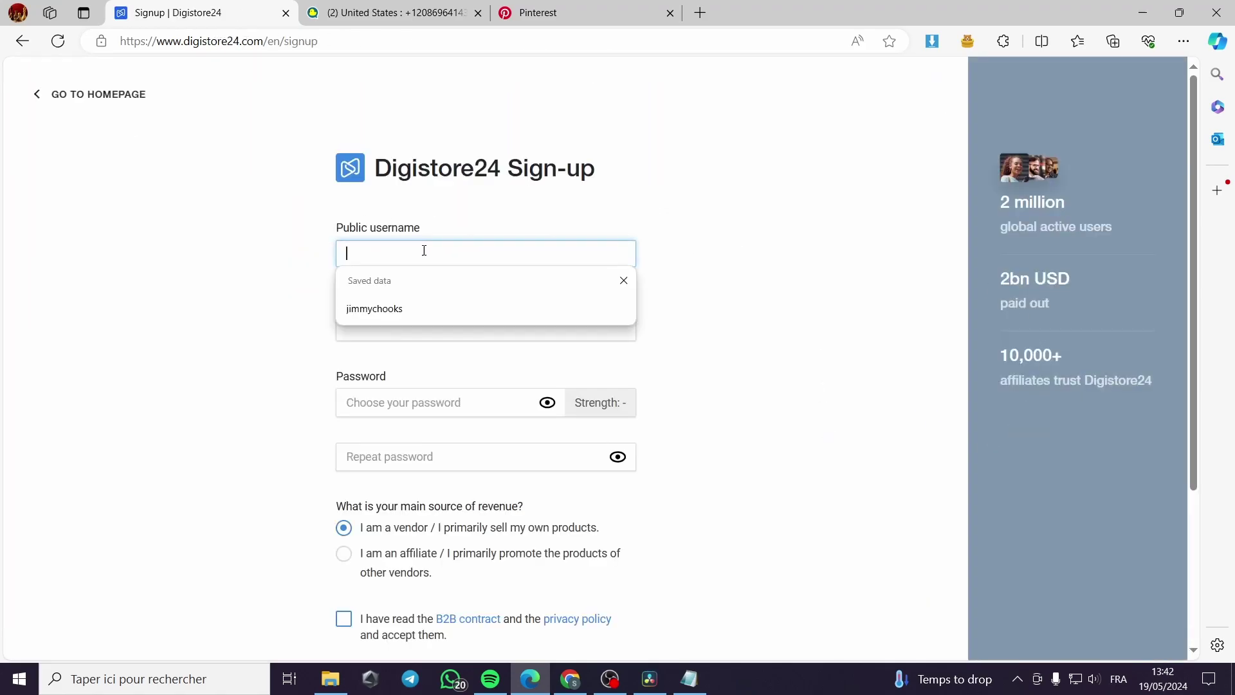
{"action": "left_click", "coordinate": [417, 309]}
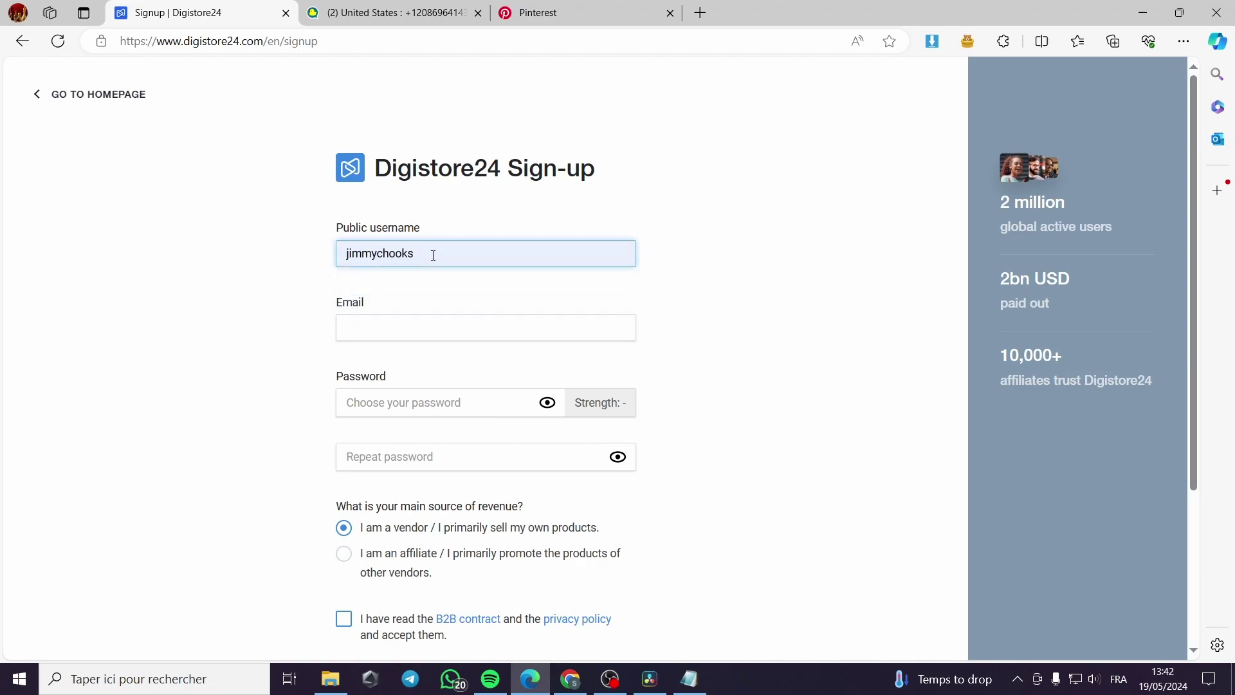
{"action": "key", "text": "BackSpace"}
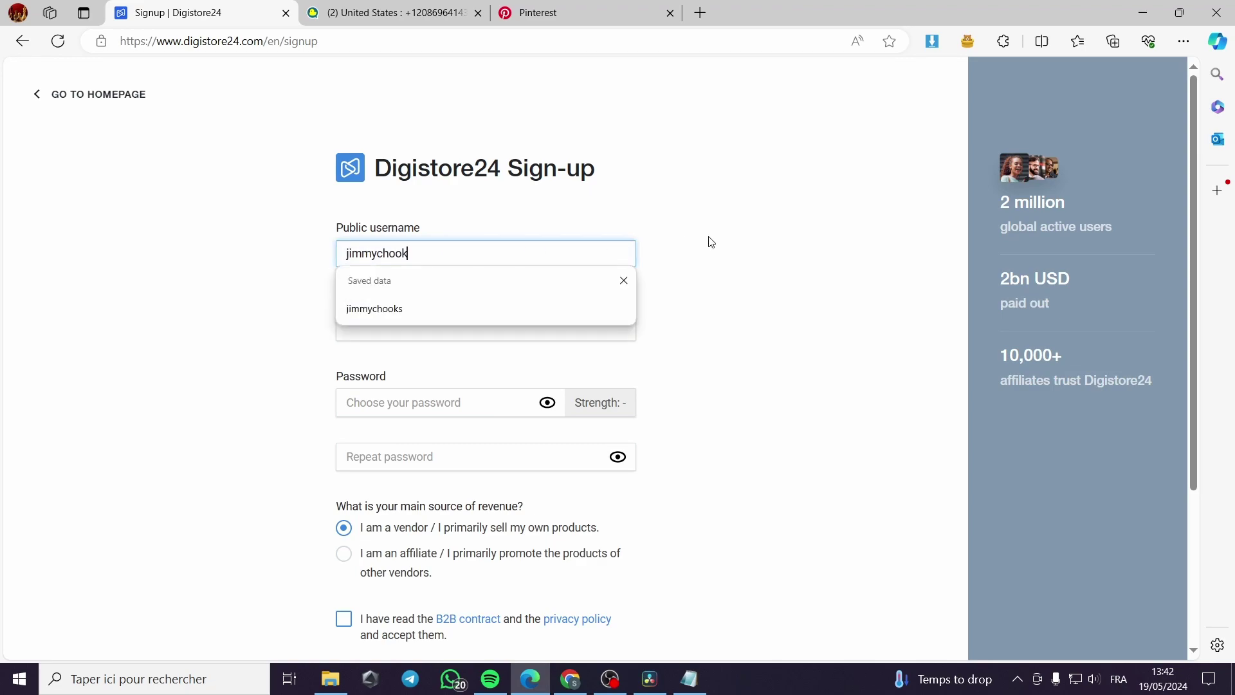
{"action": "left_click", "coordinate": [708, 239]}
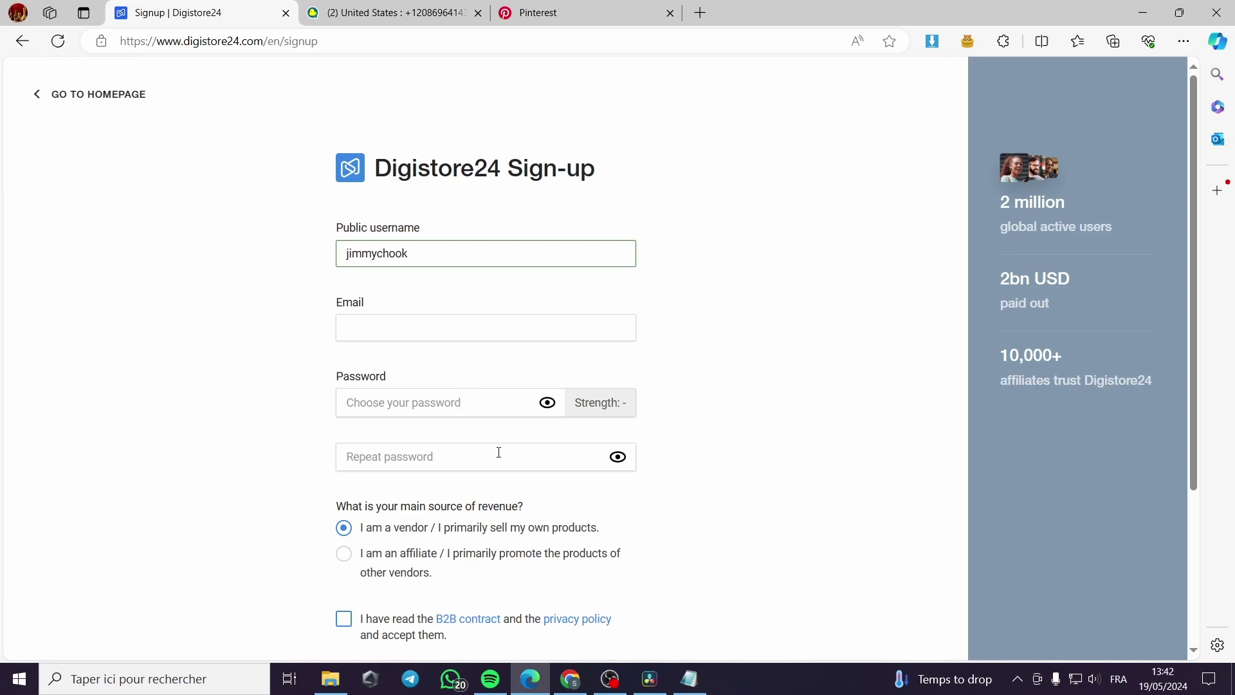
Step: Fill in the saved e-mail, enter and repeat the password, and choose affiliate as revenue source
{"action": "left_click", "coordinate": [493, 328]}
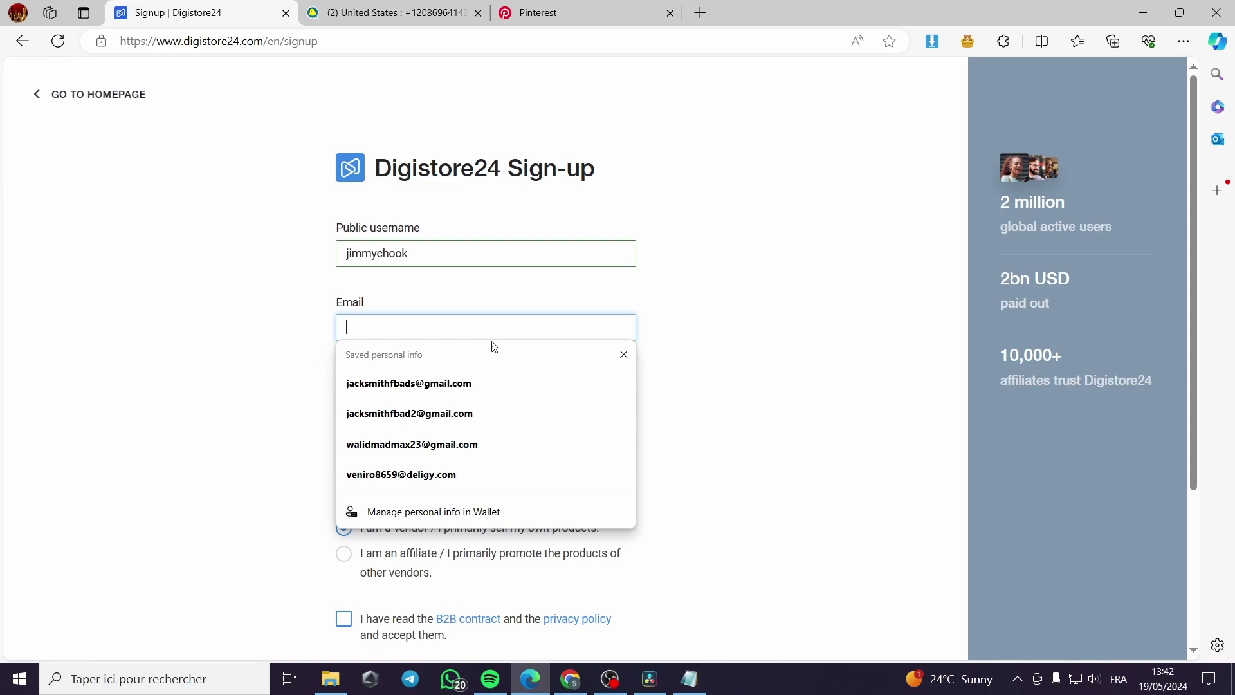
{"action": "left_click", "coordinate": [472, 379]}
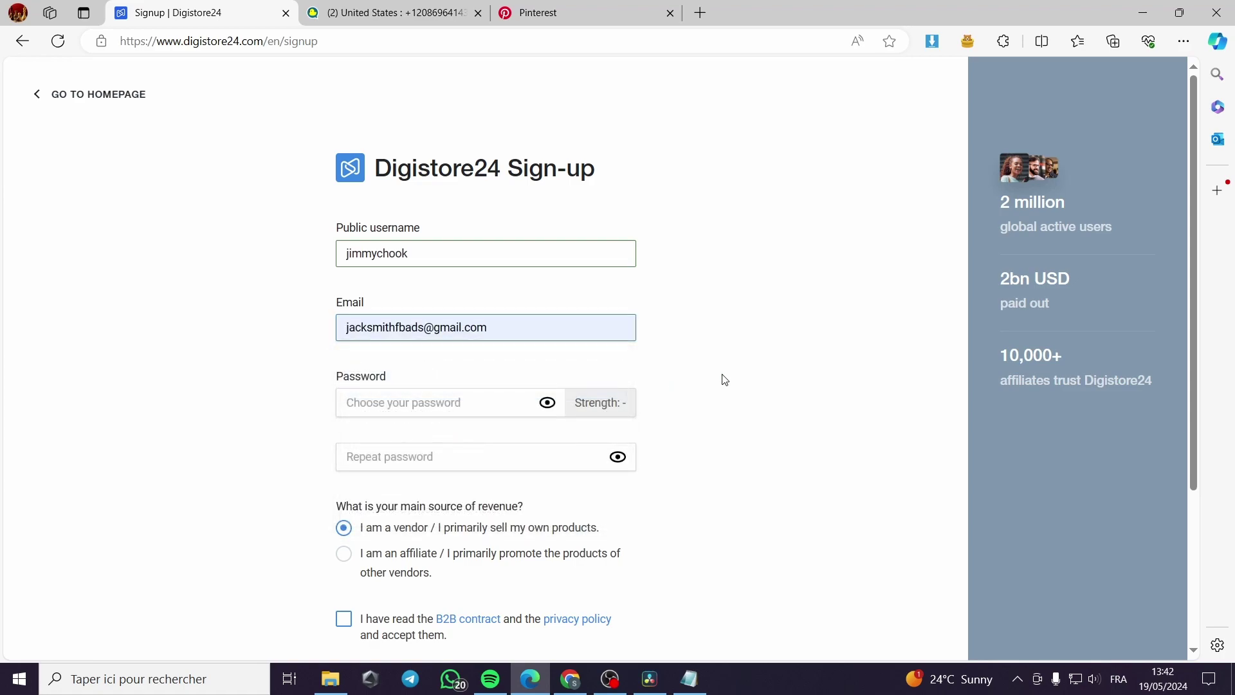
{"action": "left_click", "coordinate": [422, 398]}
{"action": "type", "text": "a"}
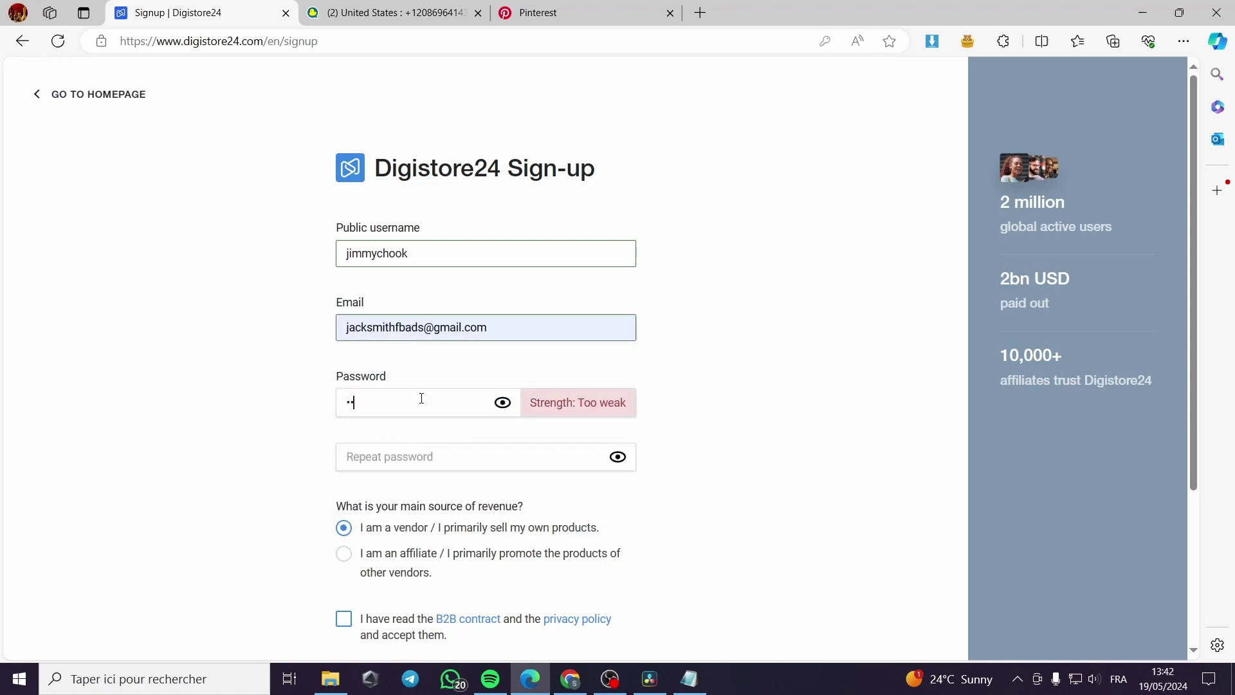
{"action": "type", "text": "*******"}
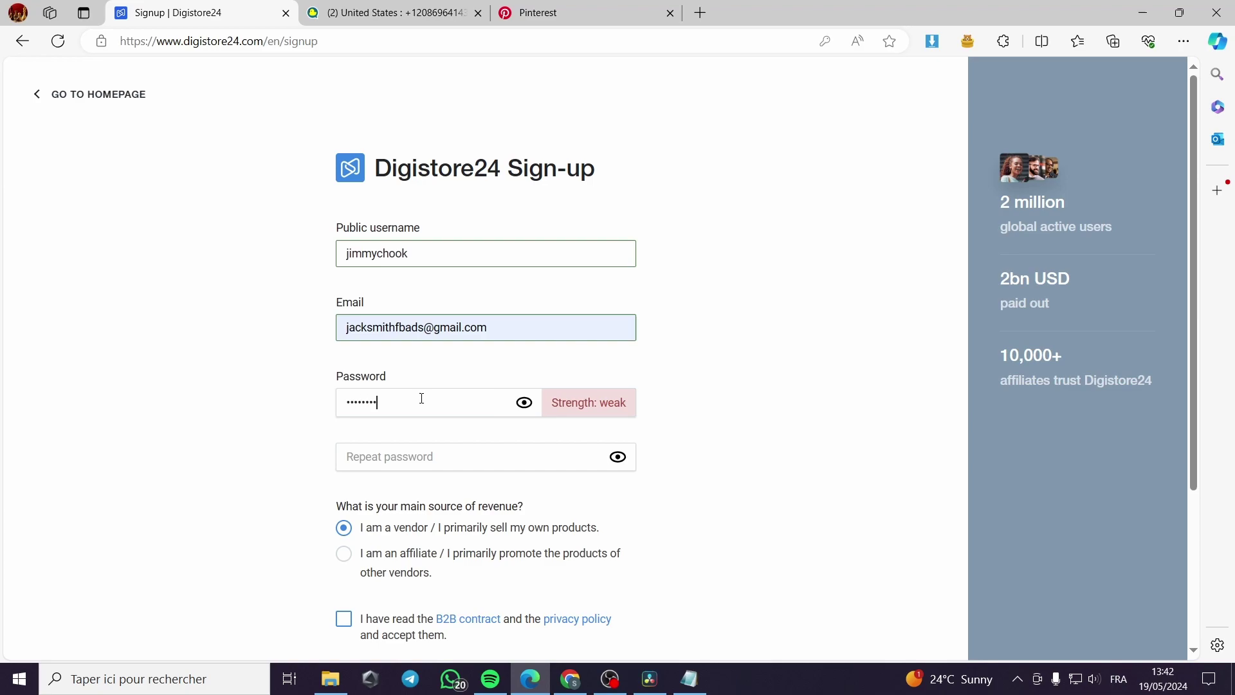
{"action": "key", "text": "Tab"}
{"action": "type", "text": "a"}
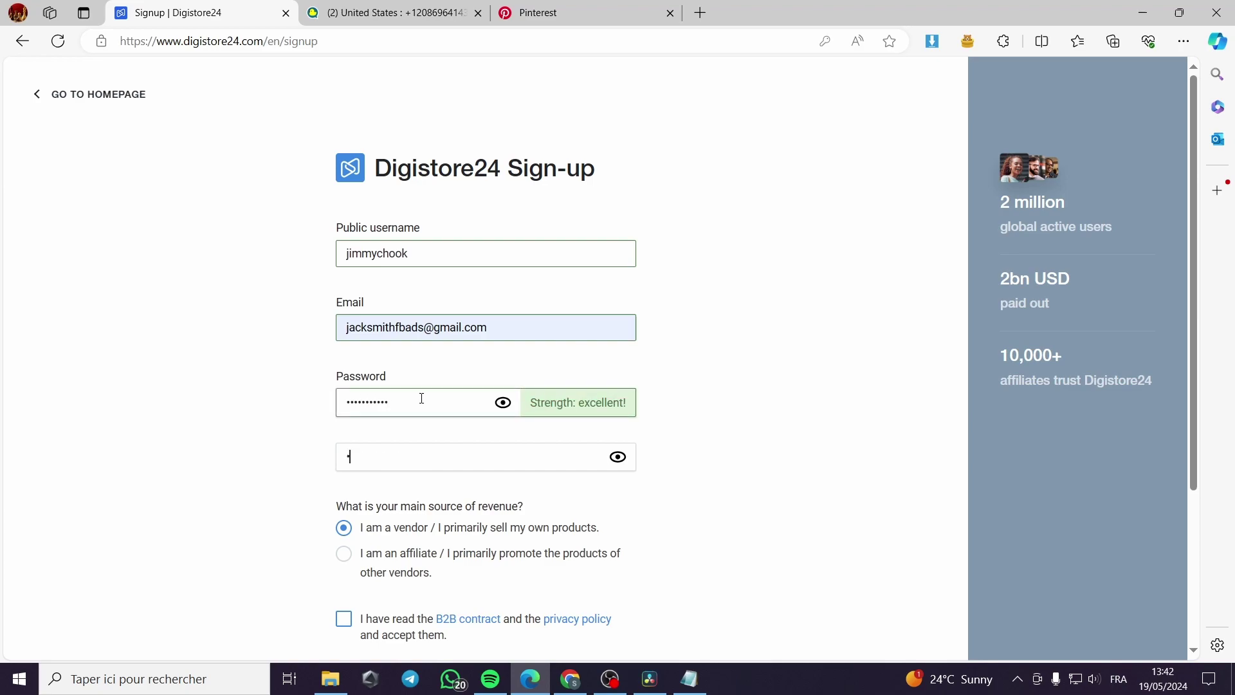
{"action": "type", "text": "**********"}
{"action": "left_click", "coordinate": [344, 555]}
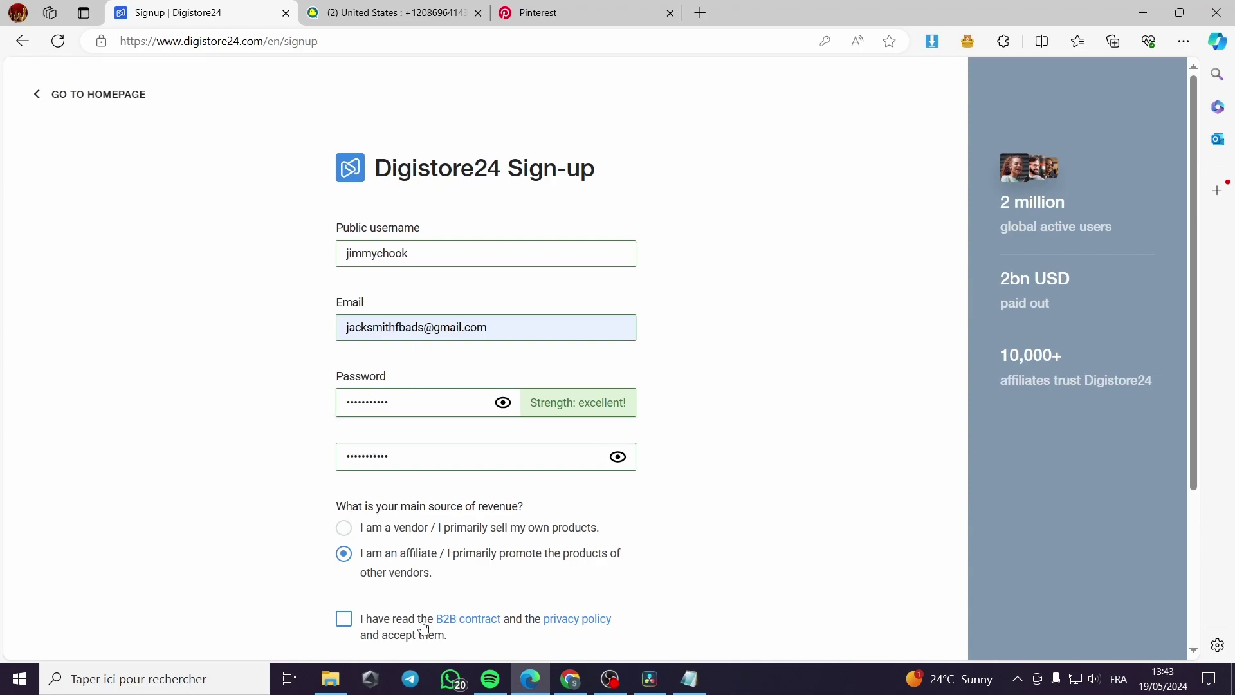
{"action": "scroll", "coordinate": [411, 618], "scroll_direction": "down", "scroll_amount": 3}
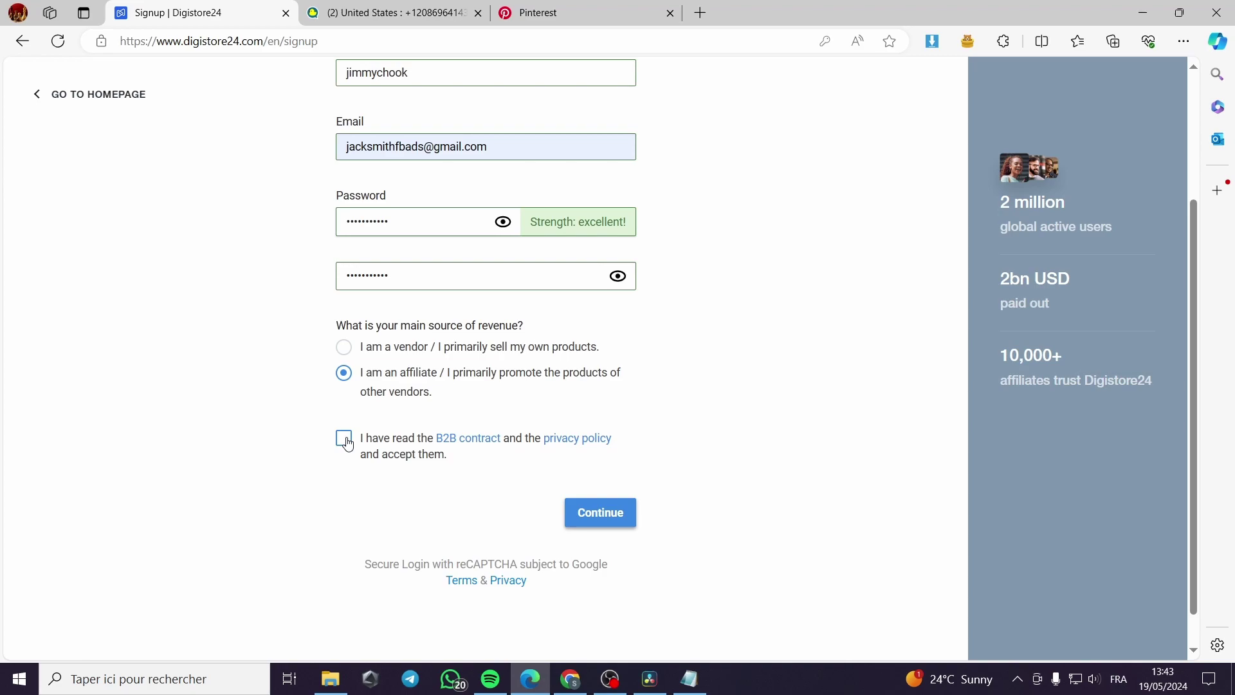
Step: Accept the B2B contract and privacy policy, submit the first step, and decline saving the password
{"action": "left_click", "coordinate": [345, 439]}
{"action": "left_click", "coordinate": [617, 504]}
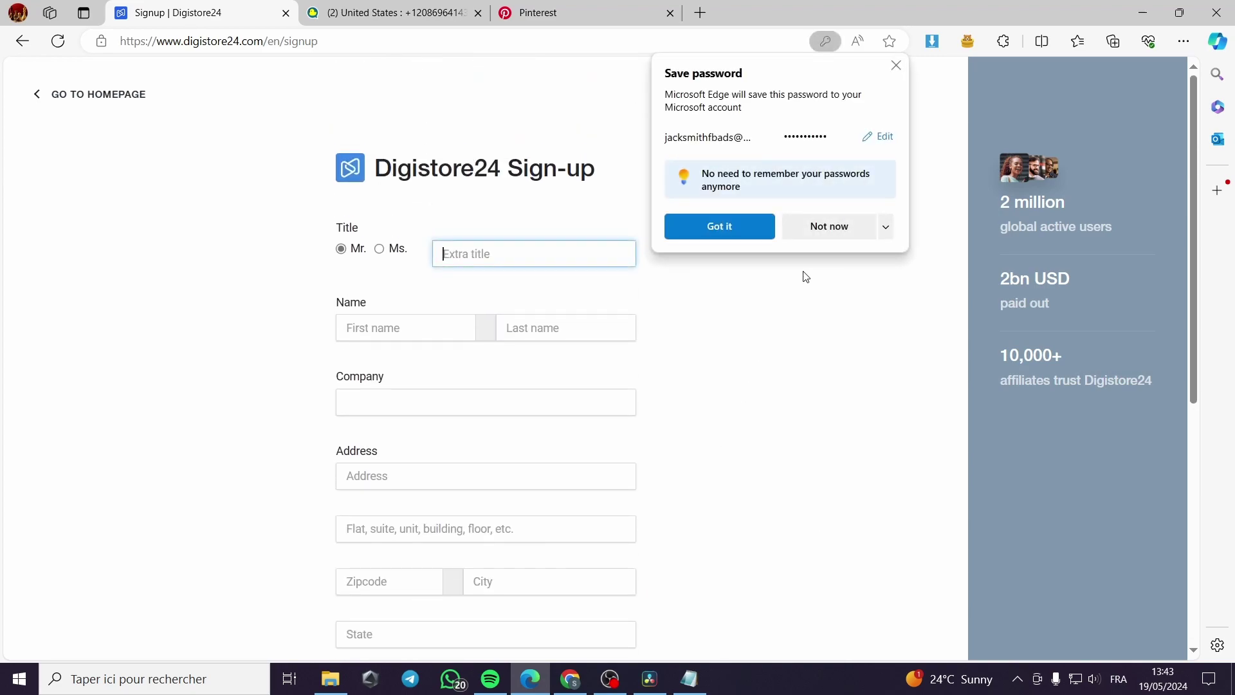
{"action": "left_click", "coordinate": [835, 226]}
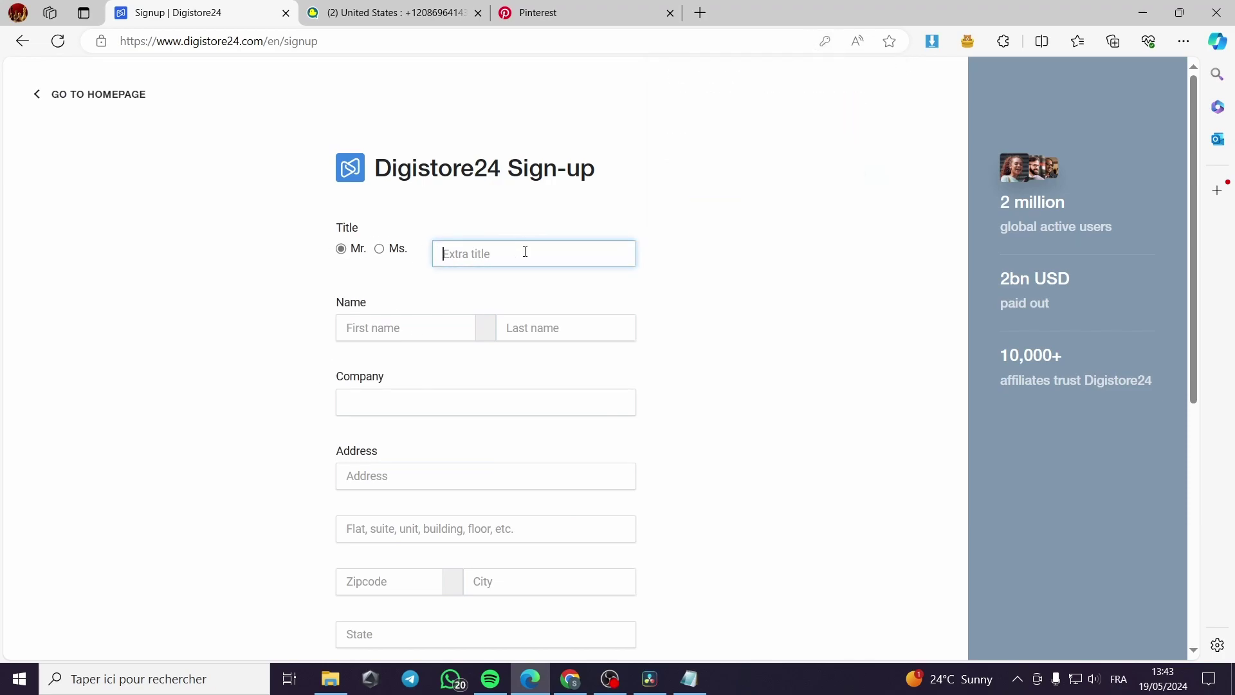
Step: Fill in name, company, address and zipcode from saved autofill data
{"action": "left_click", "coordinate": [427, 328]}
{"action": "left_click", "coordinate": [367, 384]}
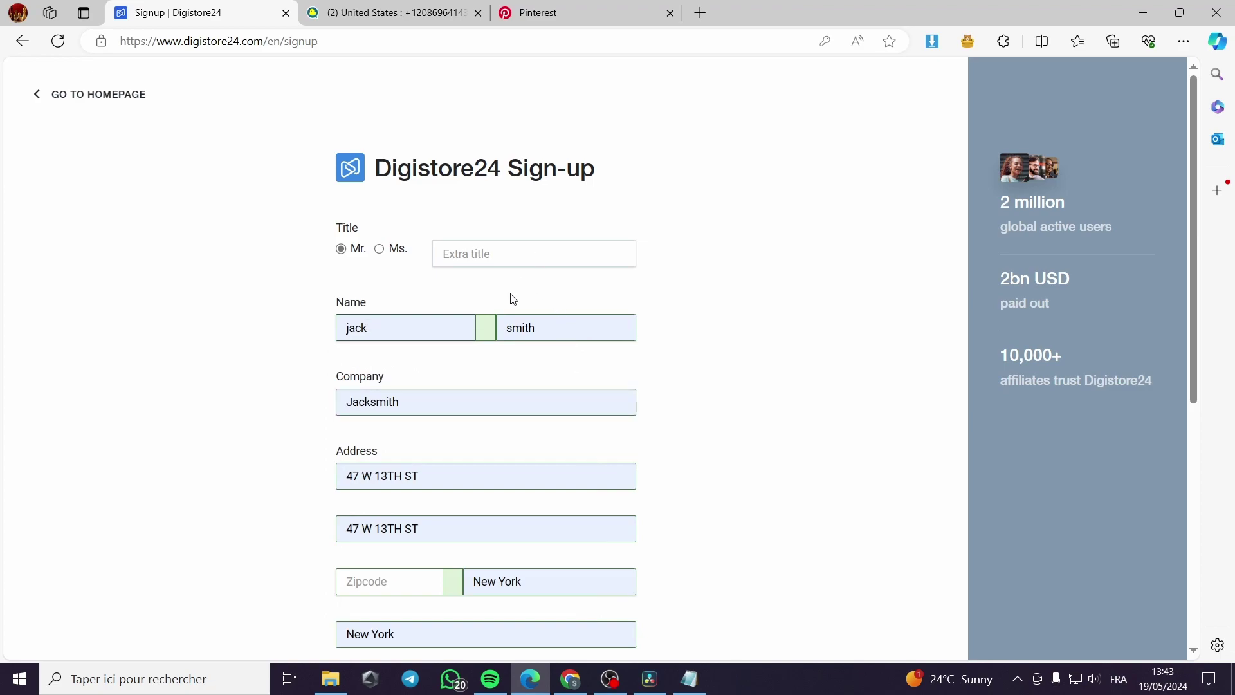
{"action": "scroll", "coordinate": [423, 421], "scroll_direction": "down", "scroll_amount": 1}
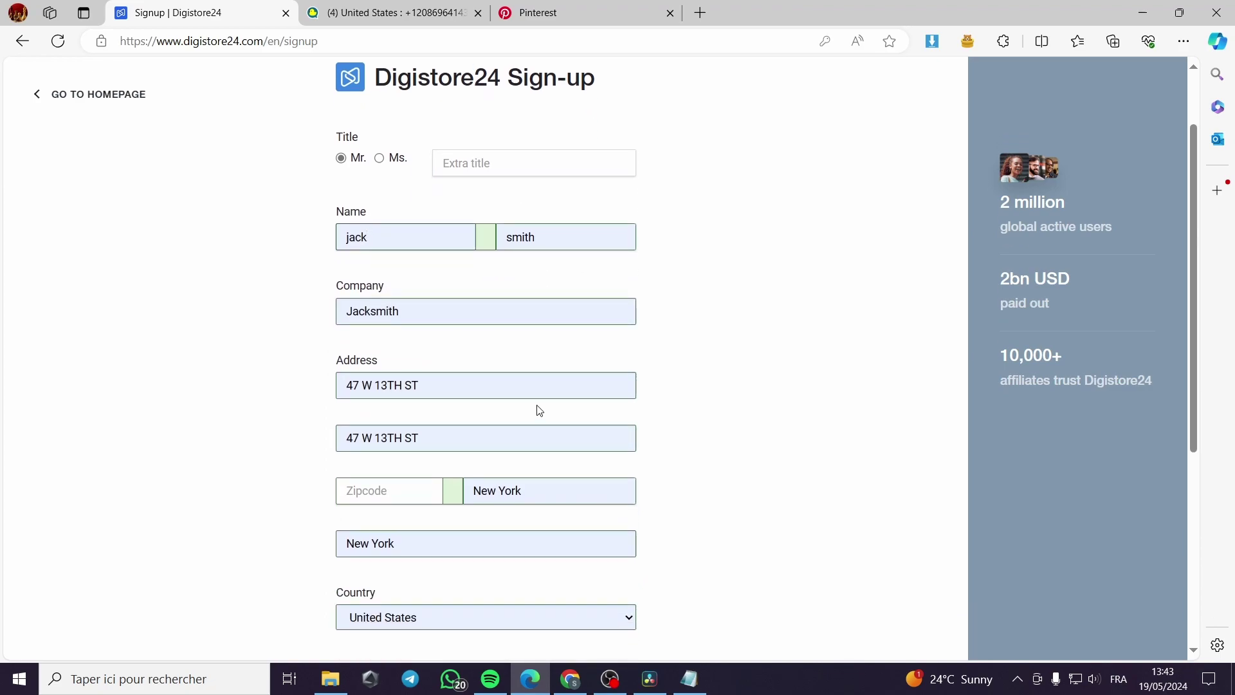
{"action": "scroll", "coordinate": [495, 410], "scroll_direction": "down", "scroll_amount": 2}
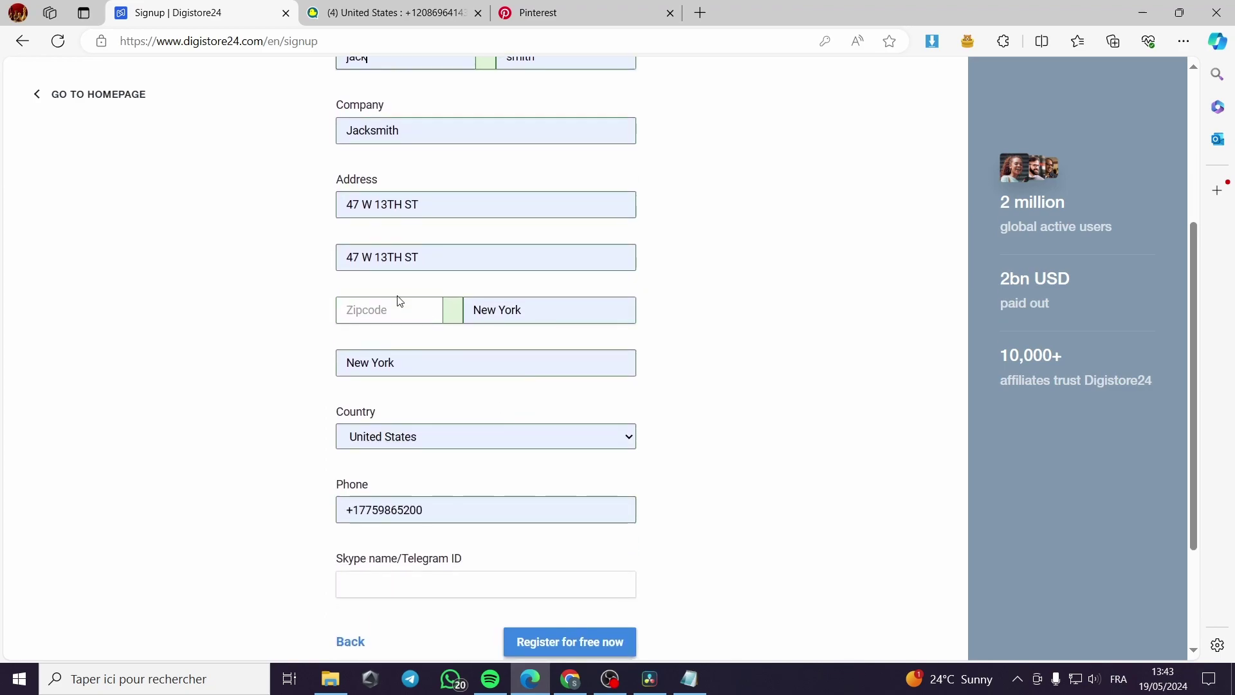
{"action": "left_click", "coordinate": [399, 302]}
{"action": "left_click", "coordinate": [384, 364]}
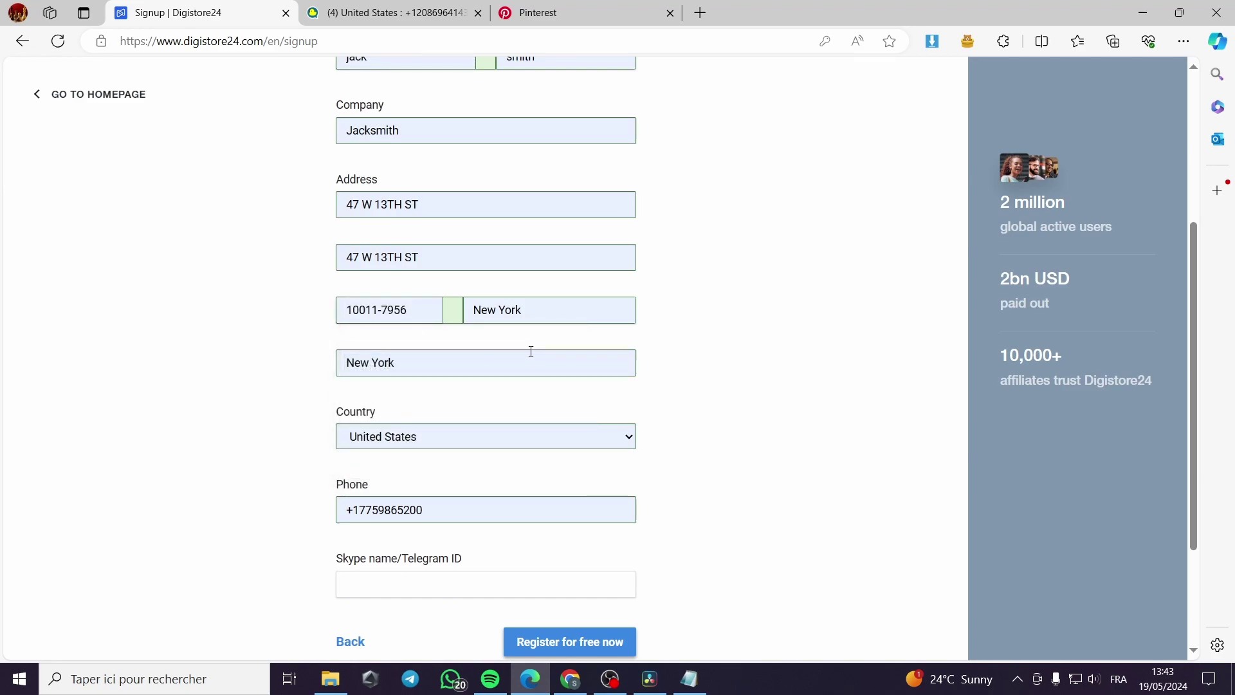
Step: Replace the phone number with the saved one and submit the registration
{"action": "scroll", "coordinate": [437, 450], "scroll_direction": "down", "scroll_amount": 1}
{"action": "left_click_drag", "start_coordinate": [453, 419], "coordinate": [353, 421]}
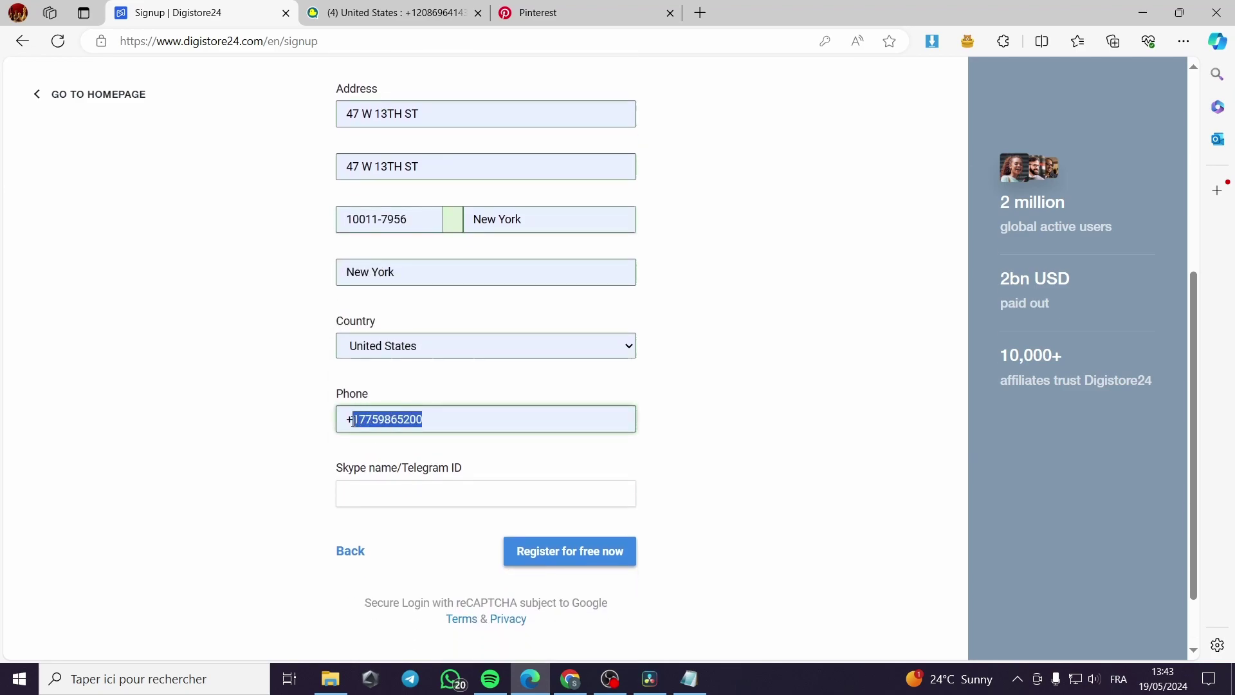
{"action": "key", "text": "BackSpace"}
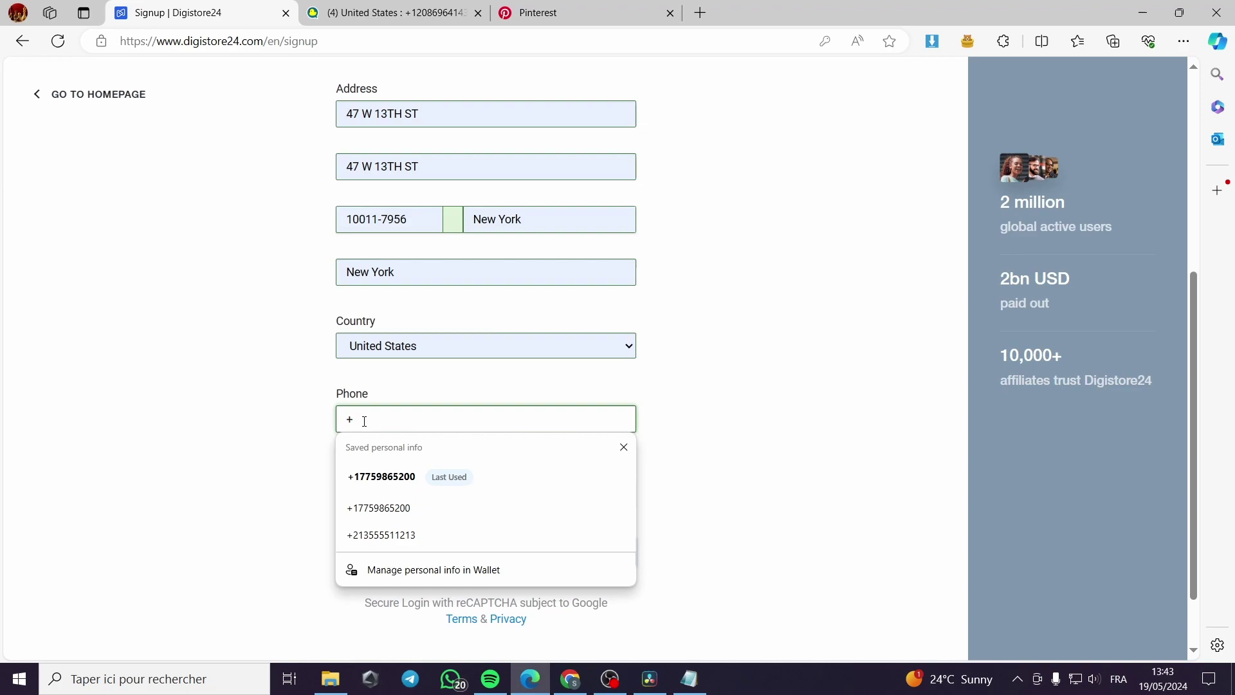
{"action": "key", "text": "Down"}
{"action": "key", "text": "Return"}
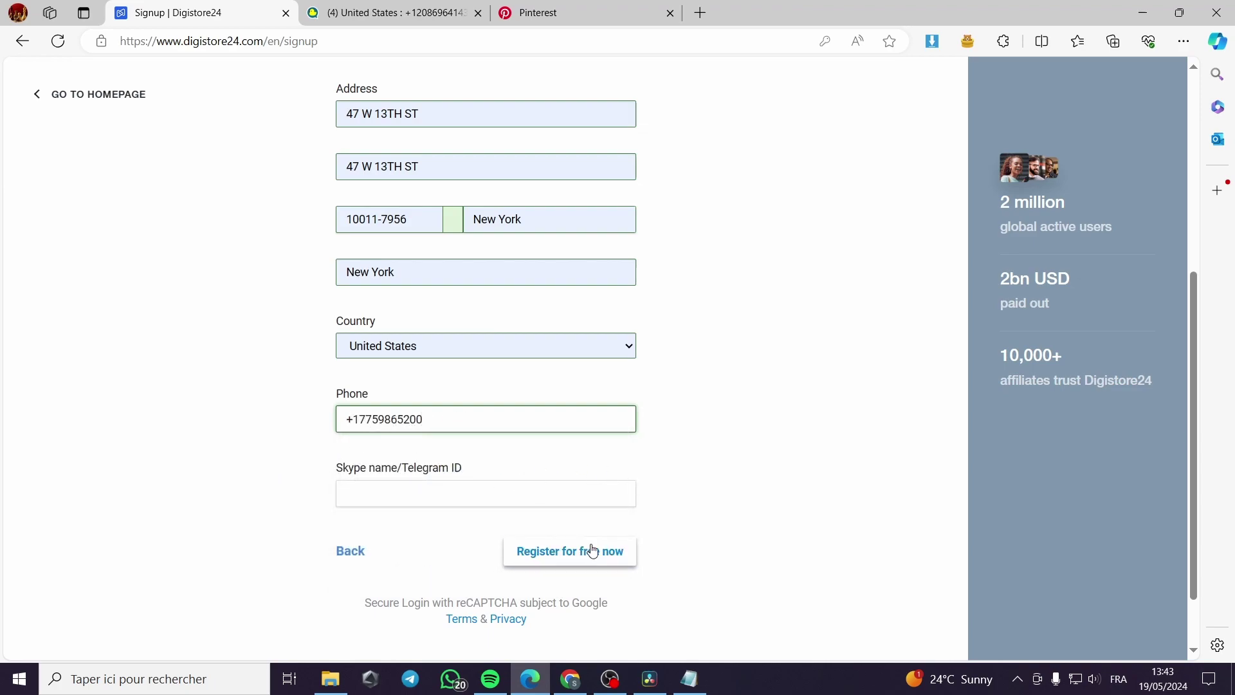
{"action": "left_click", "coordinate": [558, 554]}
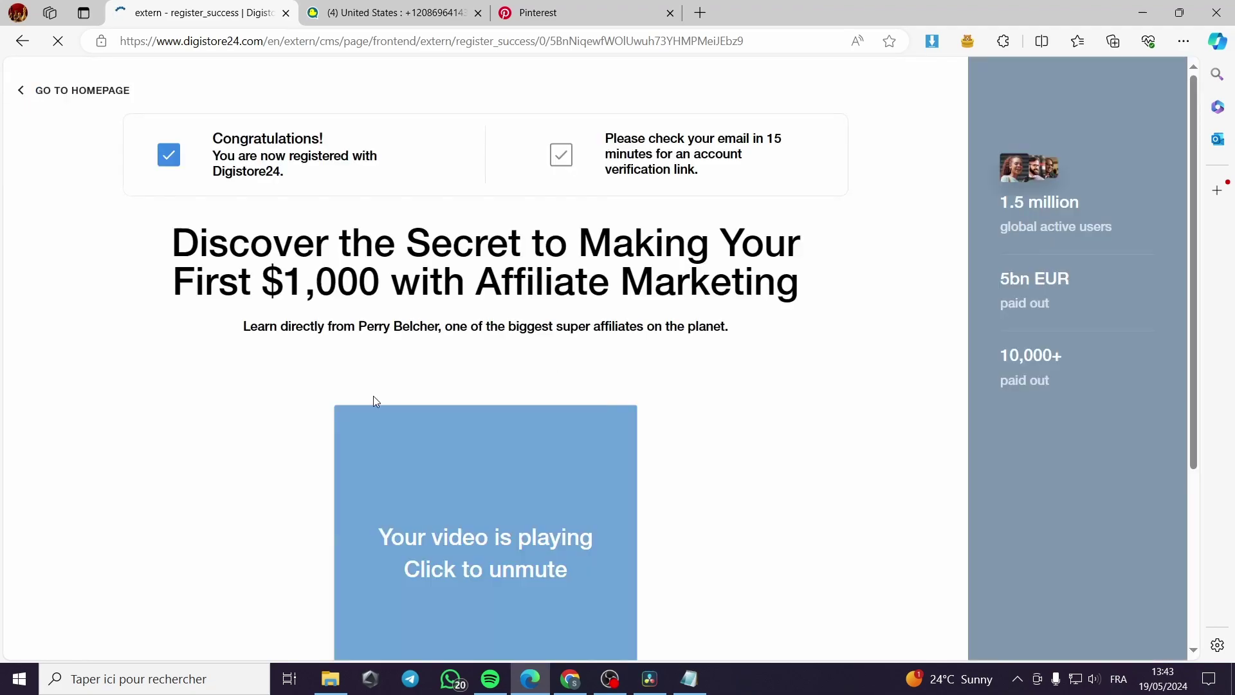
Step: Scroll over the registration success page to review it
{"action": "scroll", "coordinate": [546, 451], "scroll_direction": "down", "scroll_amount": 3}
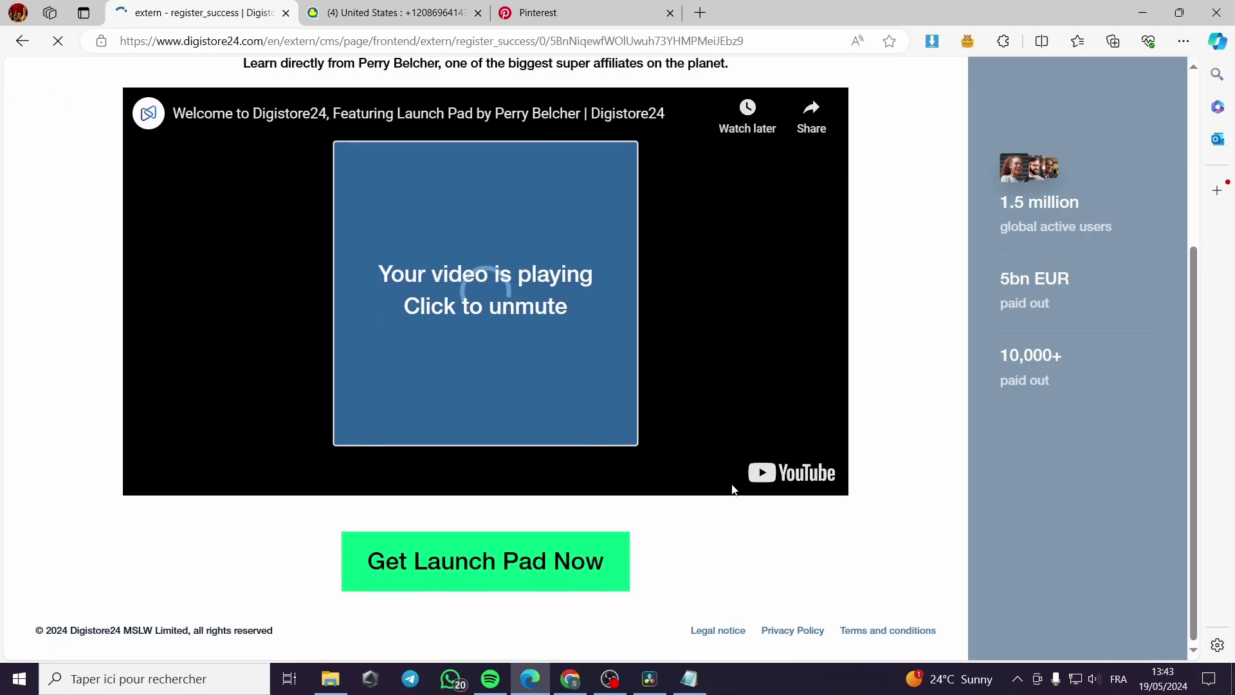
{"action": "scroll", "coordinate": [360, 573], "scroll_direction": "up", "scroll_amount": 4}
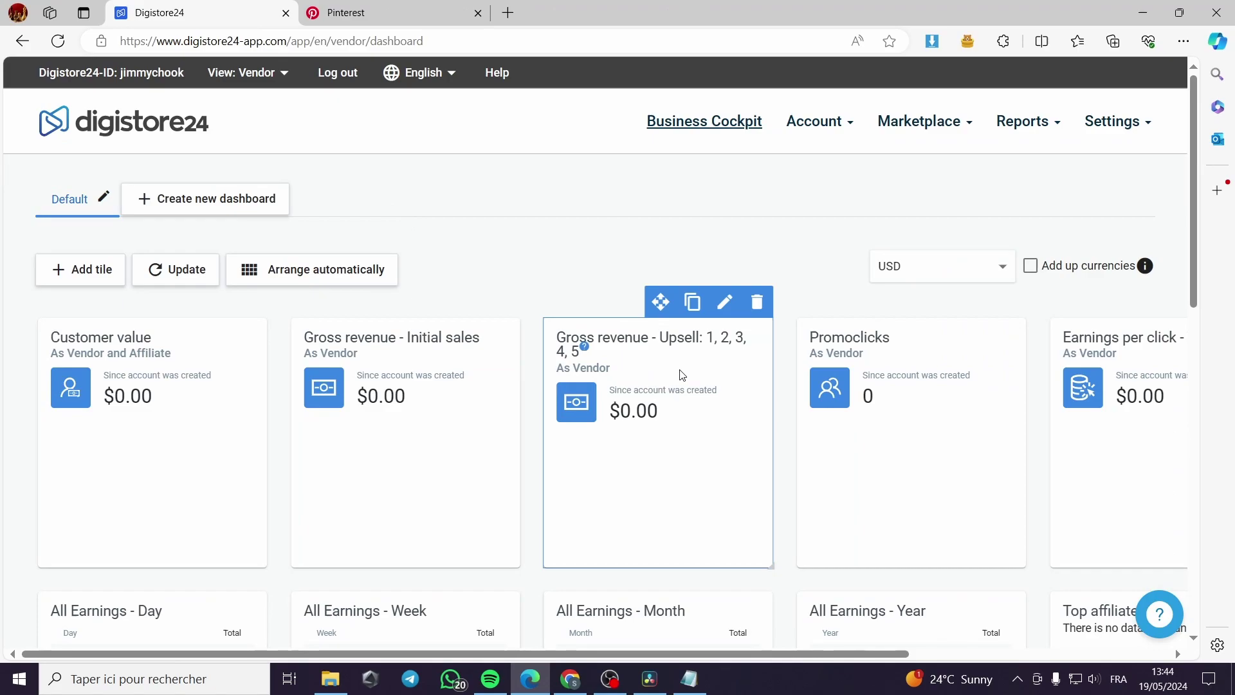
Step: Scroll through the Business Cockpit's $0.00 earnings tiles and back up to the top
{"action": "mouse_move", "coordinate": [635, 393]}
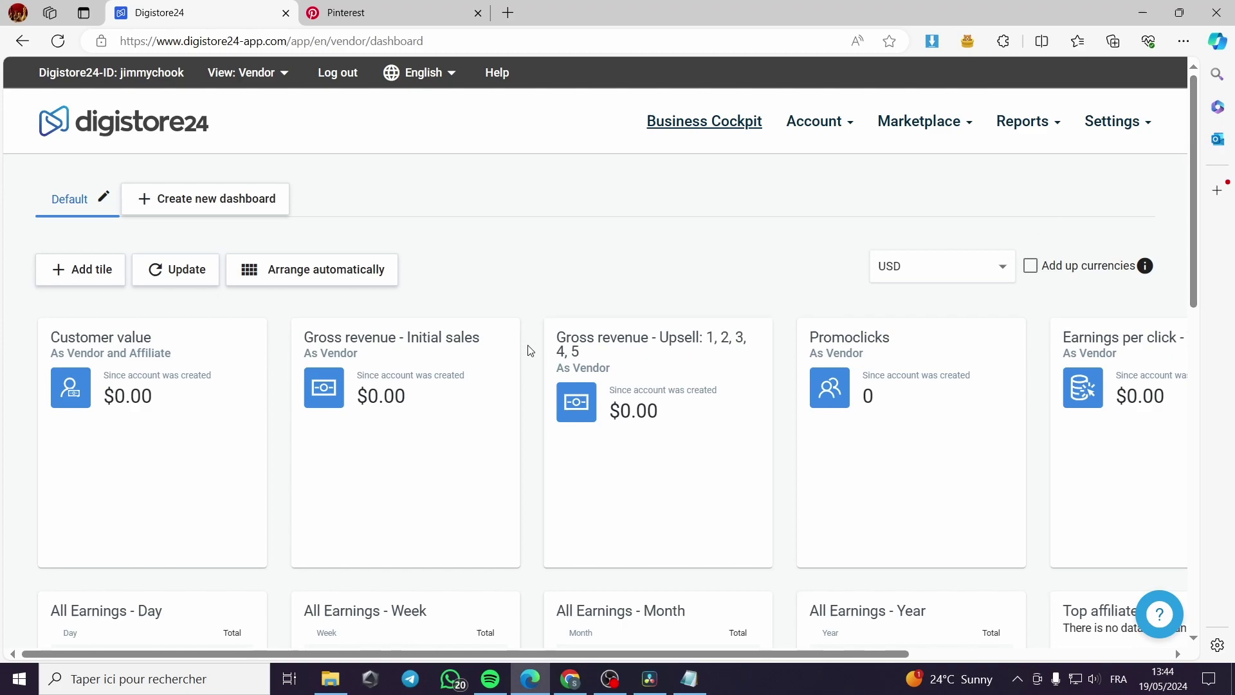
{"action": "scroll", "coordinate": [771, 334], "scroll_direction": "down", "scroll_amount": 3}
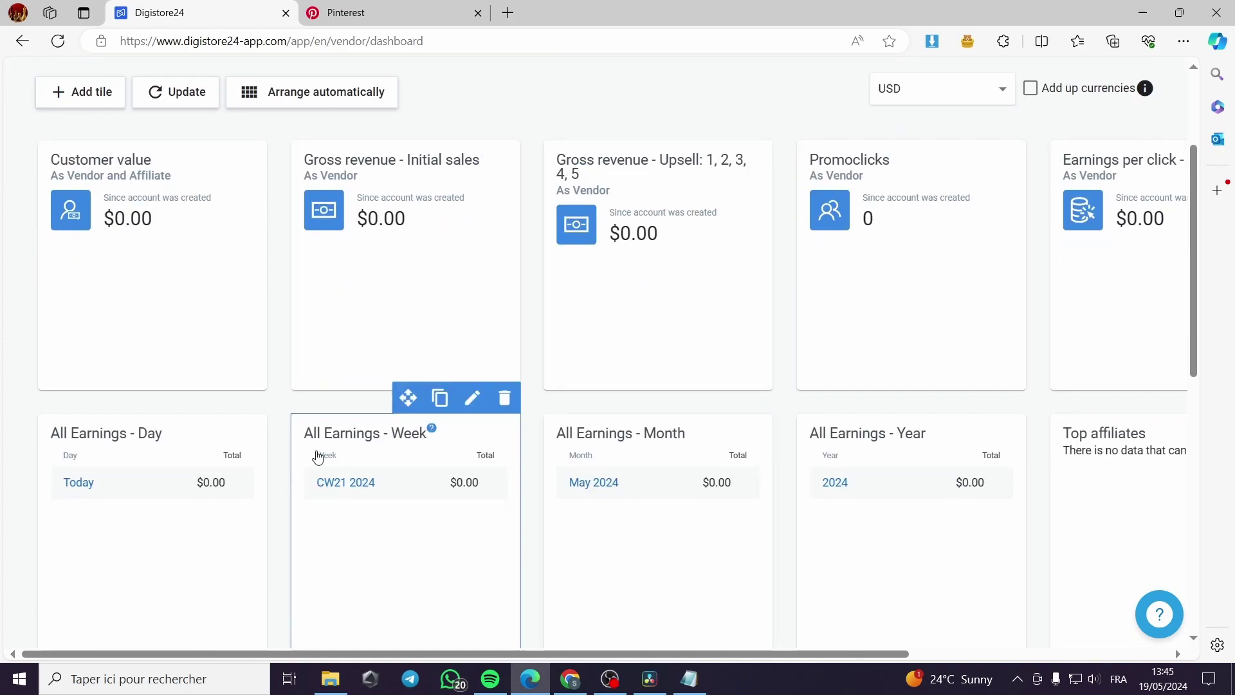
{"action": "scroll", "coordinate": [943, 475], "scroll_direction": "down", "scroll_amount": 6}
{"action": "scroll", "coordinate": [488, 579], "scroll_direction": "down", "scroll_amount": 3}
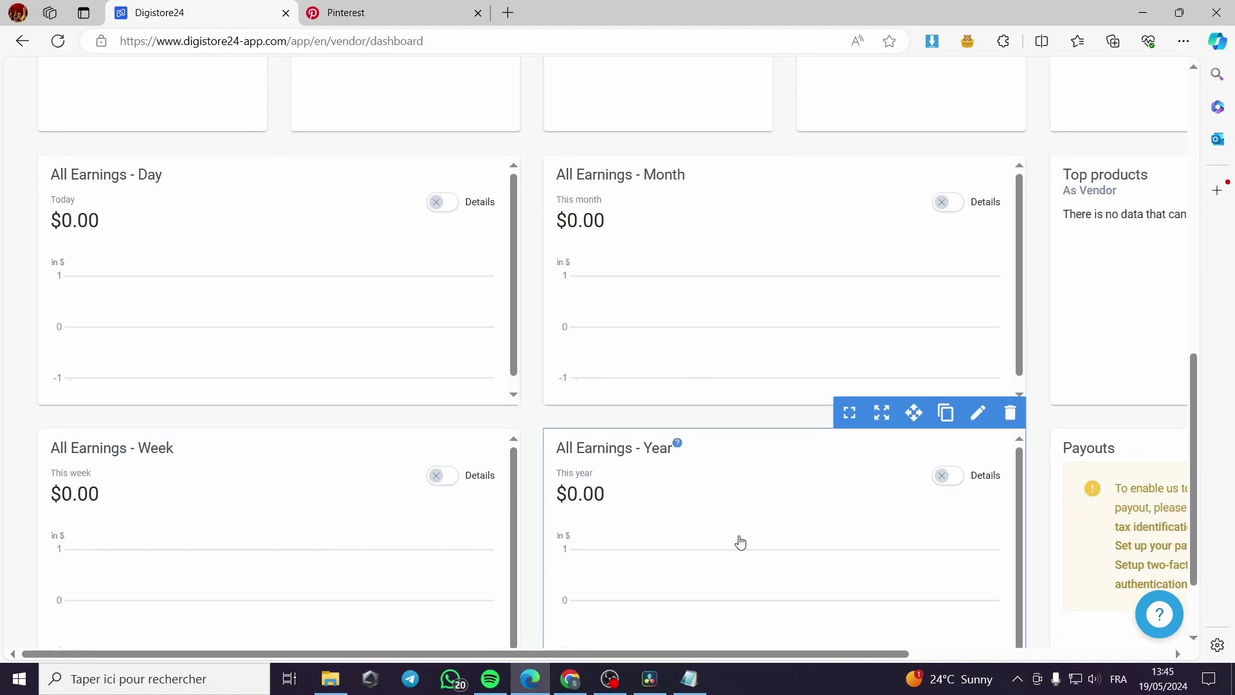
{"action": "scroll", "coordinate": [737, 551], "scroll_direction": "up", "scroll_amount": 5}
{"action": "scroll", "coordinate": [740, 543], "scroll_direction": "up", "scroll_amount": 2}
{"action": "scroll", "coordinate": [306, 504], "scroll_direction": "down", "scroll_amount": 4}
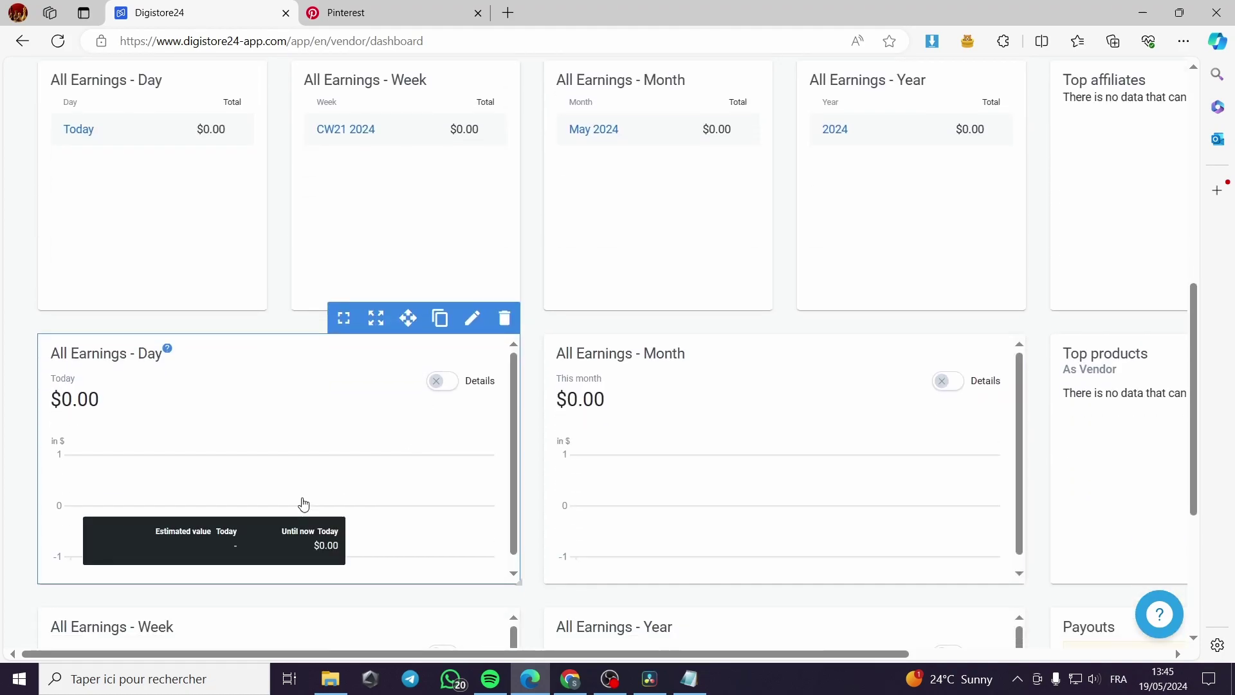
{"action": "scroll", "coordinate": [527, 501], "scroll_direction": "up", "scroll_amount": 3}
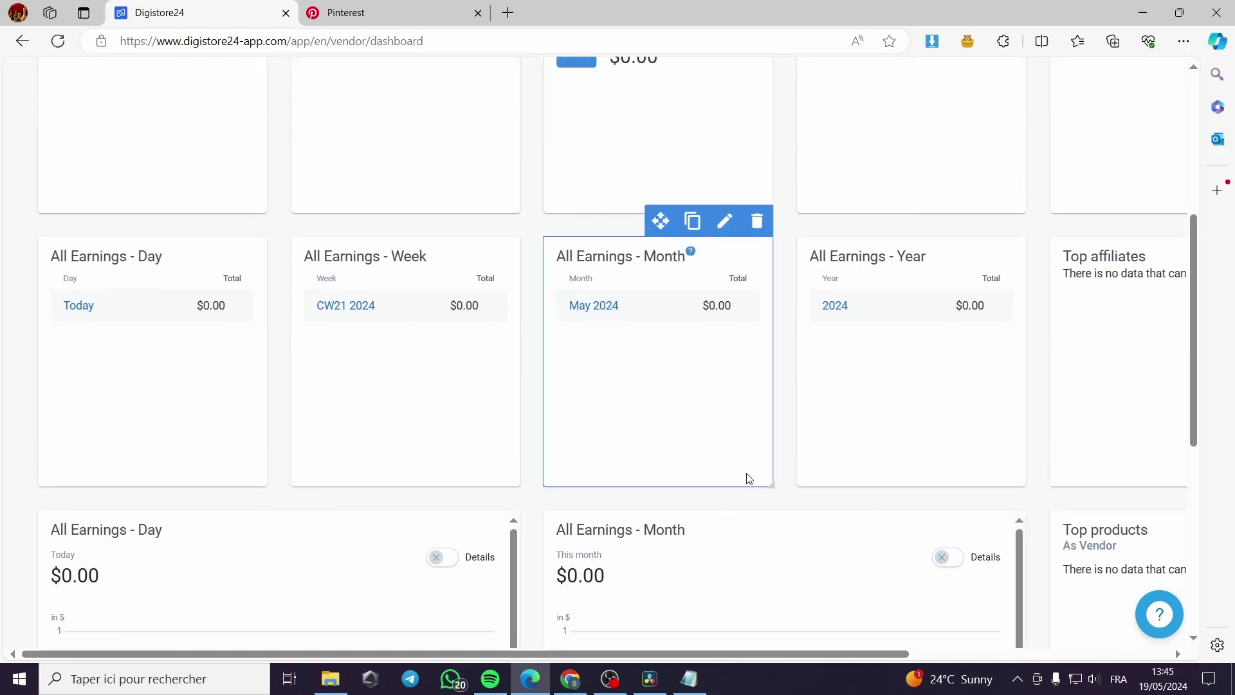
{"action": "scroll", "coordinate": [552, 584], "scroll_direction": "up", "scroll_amount": 4}
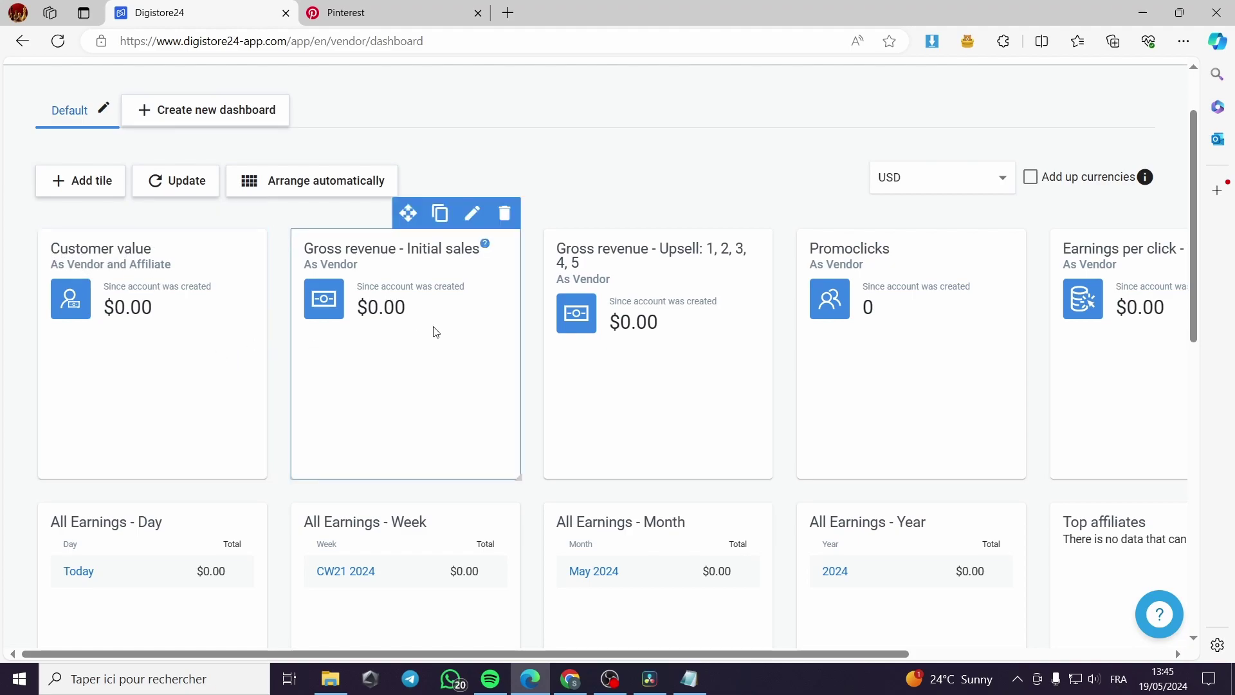
{"action": "scroll", "coordinate": [863, 441], "scroll_direction": "up", "scroll_amount": 2}
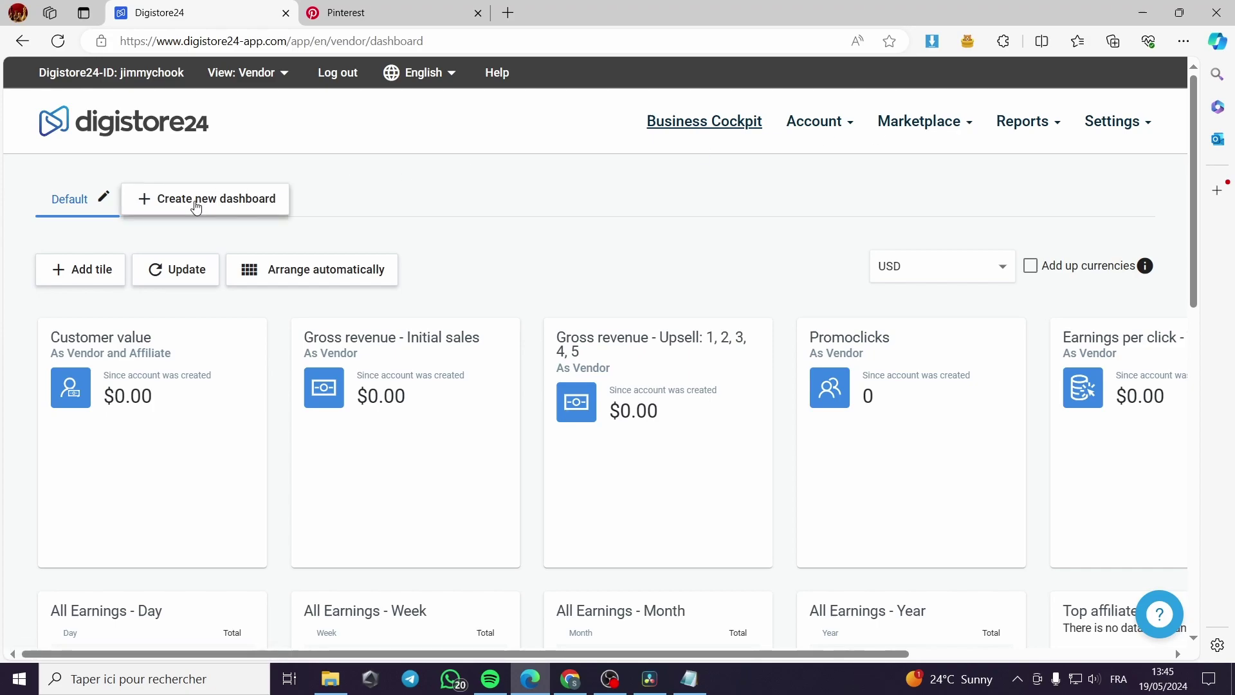
Step: Create an Empty dashboard named 'me' and switch to its tab
{"action": "left_click", "coordinate": [196, 204]}
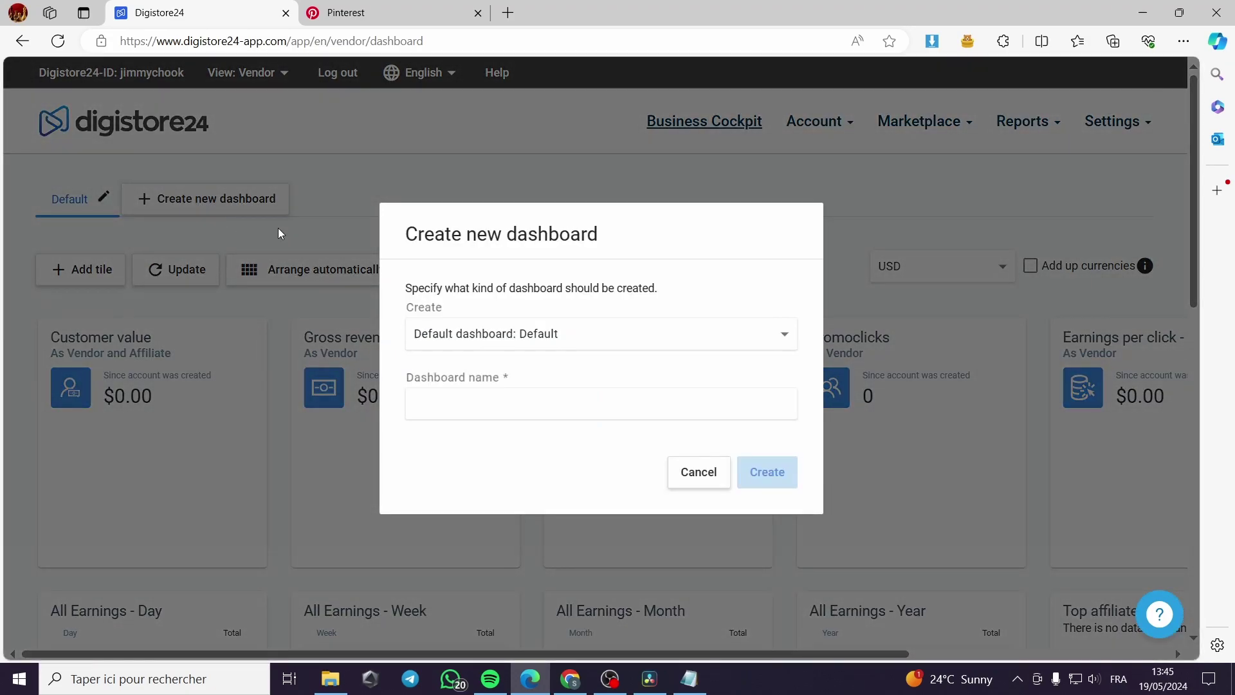
{"action": "left_click", "coordinate": [520, 341]}
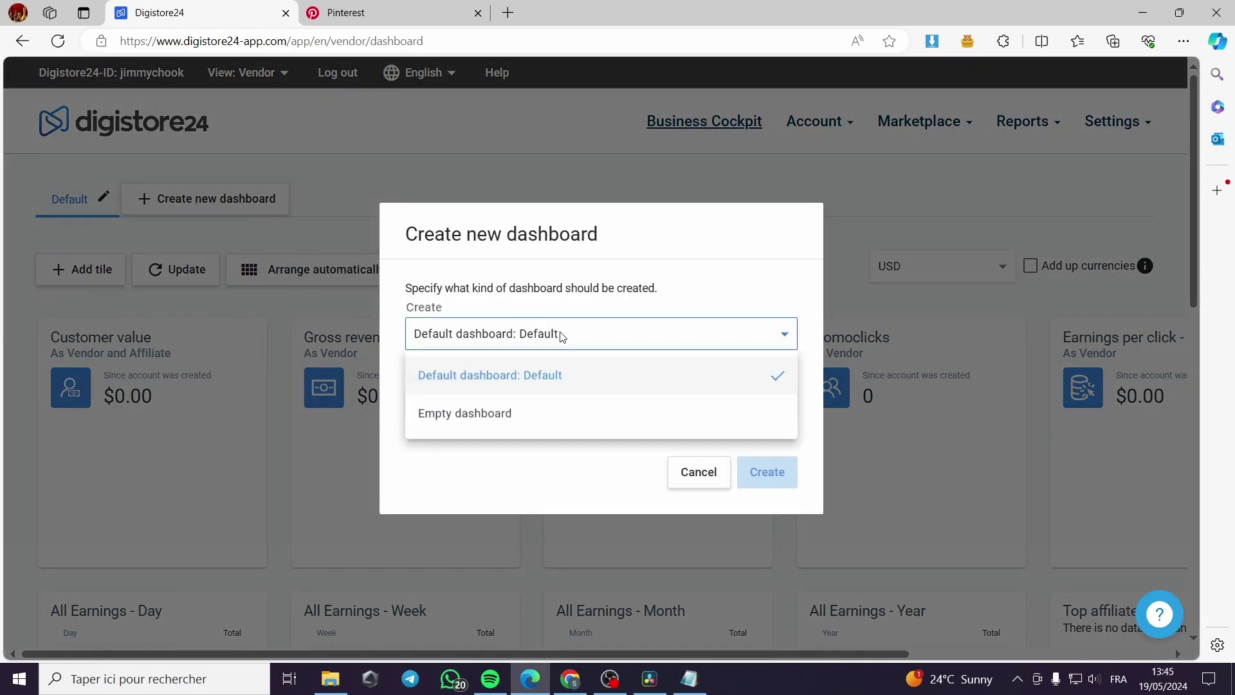
{"action": "left_click", "coordinate": [553, 418]}
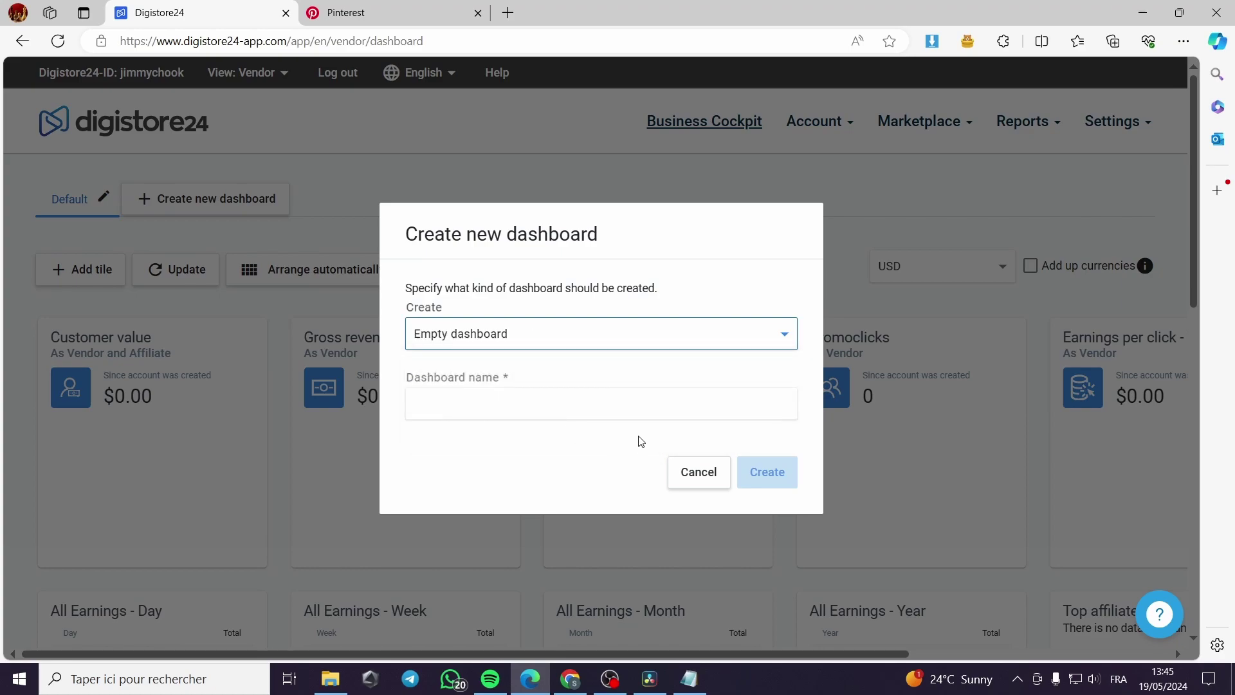
{"action": "left_click", "coordinate": [506, 411]}
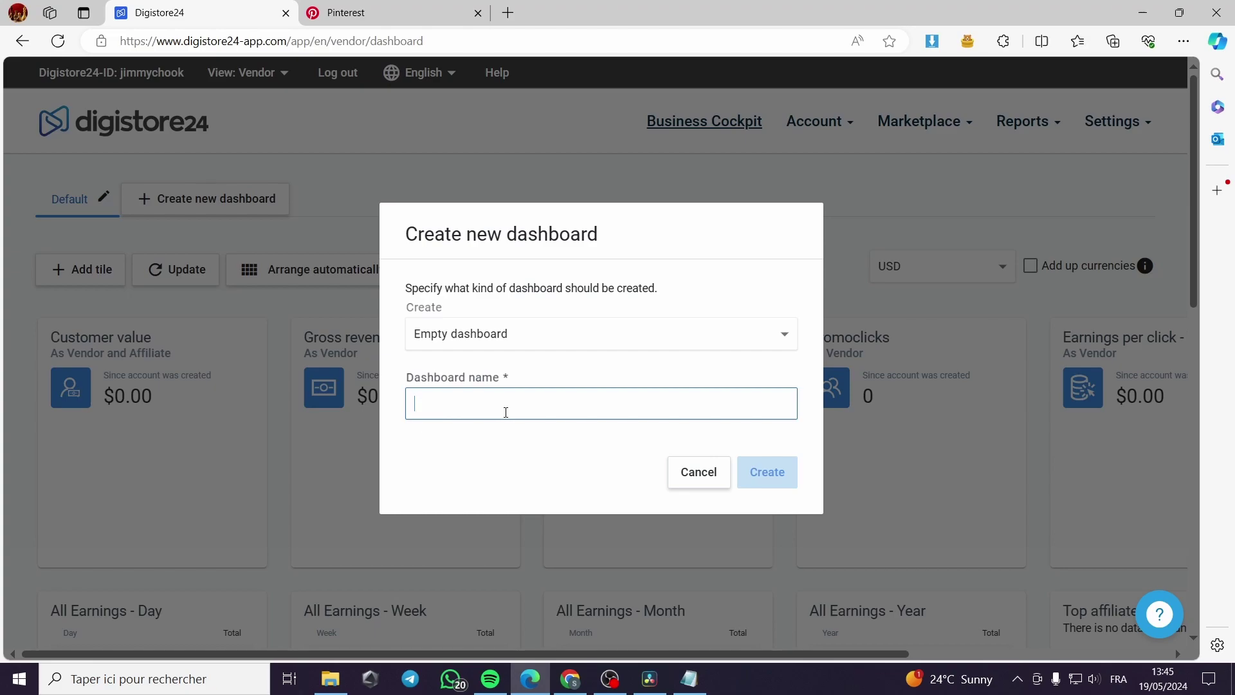
{"action": "type", "text": "me"}
{"action": "left_click", "coordinate": [775, 473]}
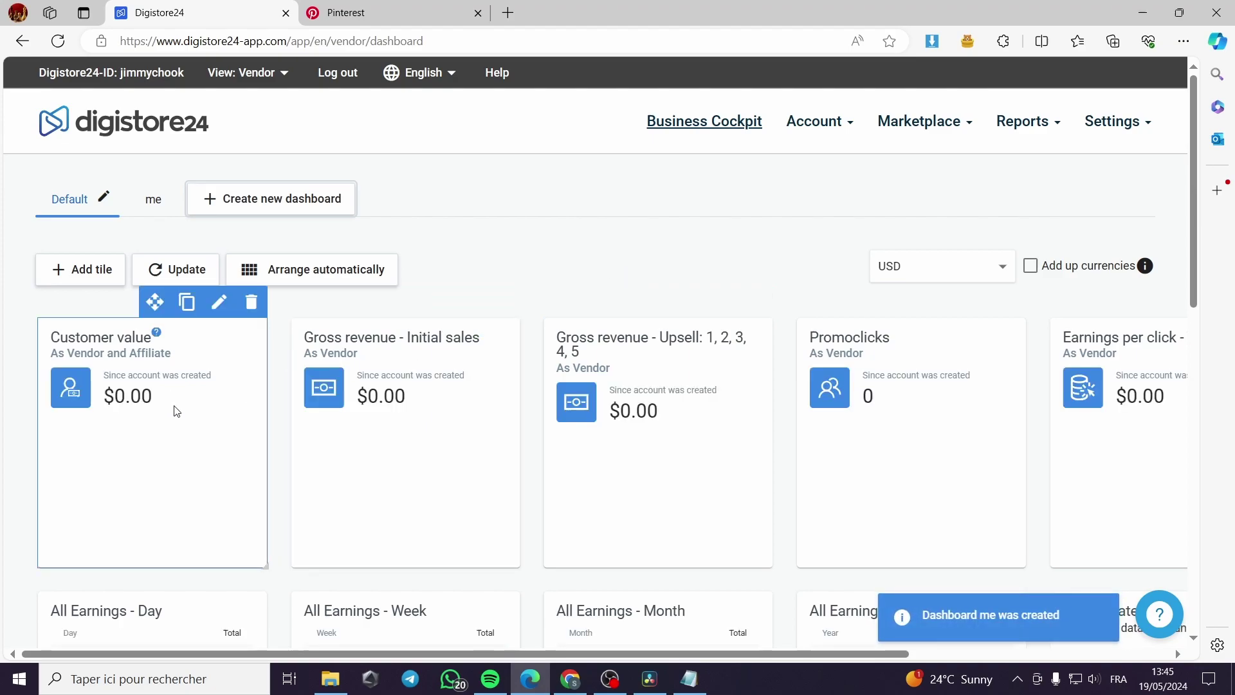
{"action": "left_click", "coordinate": [152, 200]}
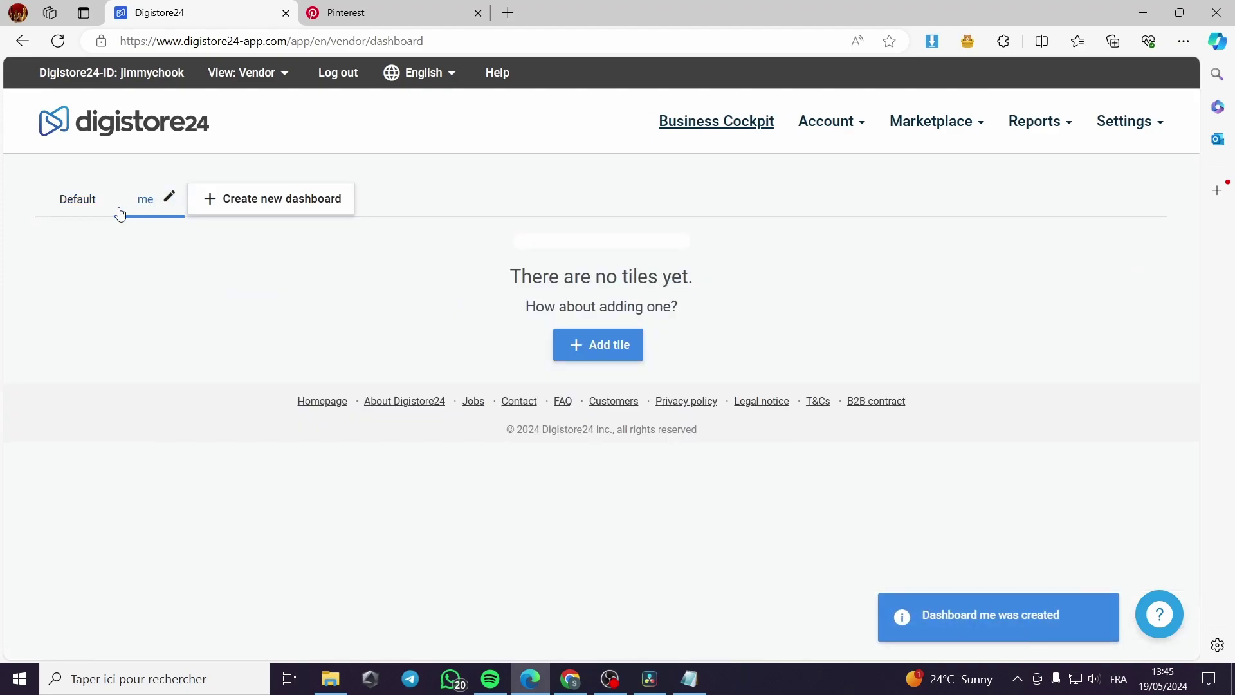
Step: Start a new tile and try KPIs Visitors, Cancellations, Expected earnings, Sales and Payouts
{"action": "left_click", "coordinate": [621, 466]}
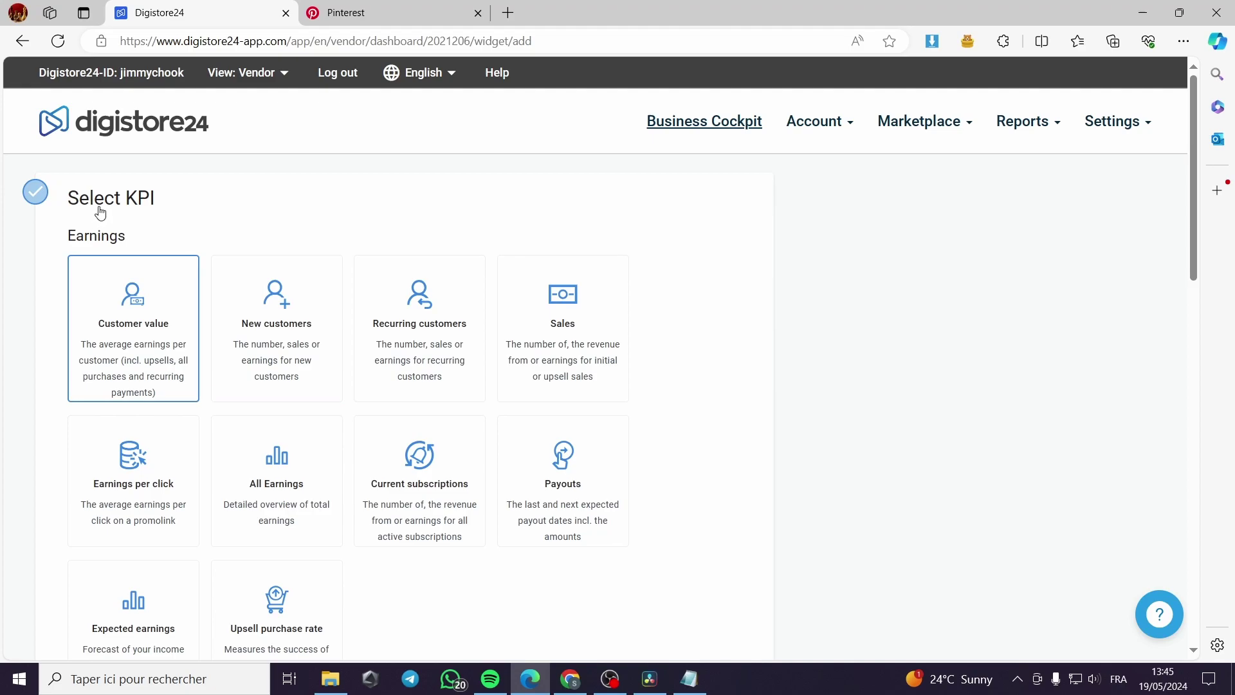
{"action": "scroll", "coordinate": [103, 219], "scroll_direction": "down", "scroll_amount": 10}
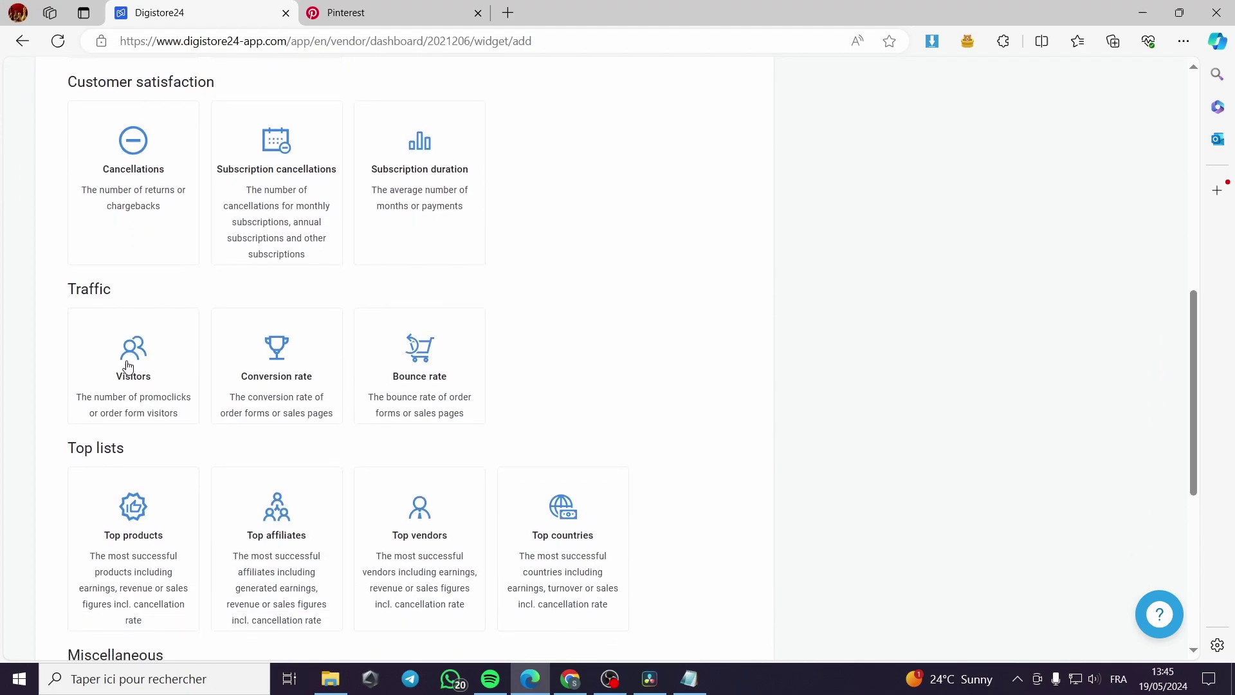
{"action": "left_click", "coordinate": [128, 366]}
{"action": "scroll", "coordinate": [199, 392], "scroll_direction": "up", "scroll_amount": 3}
{"action": "left_click", "coordinate": [148, 348]}
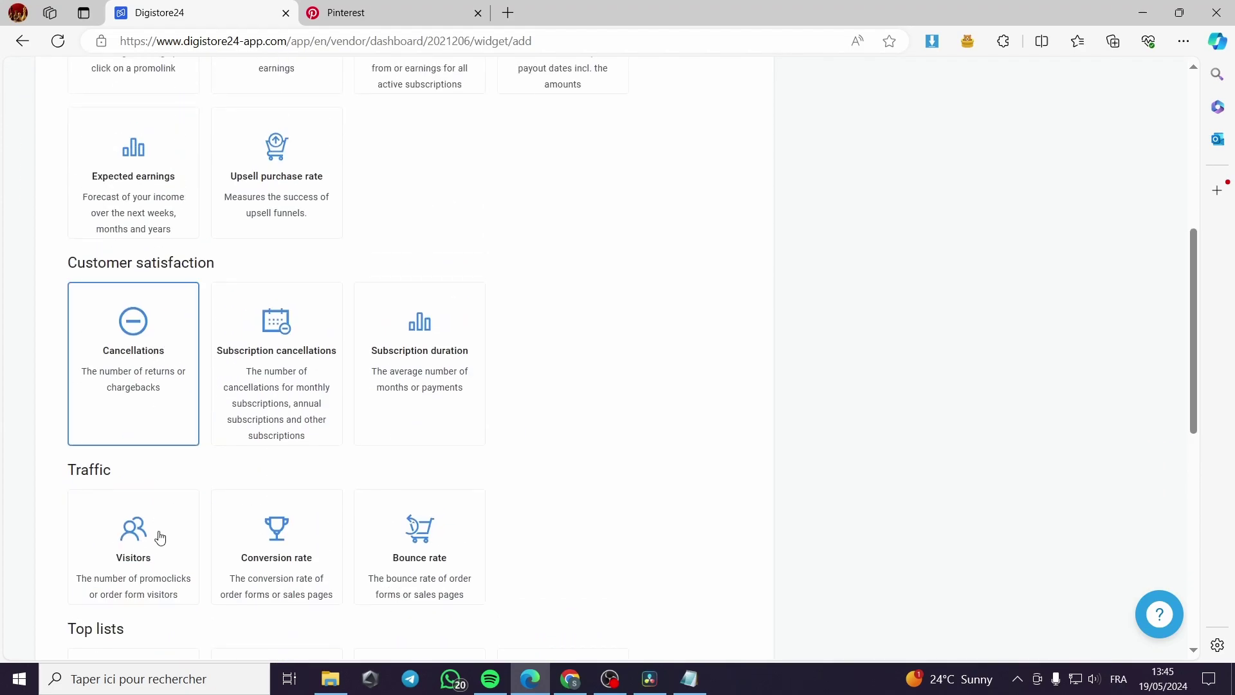
{"action": "left_click", "coordinate": [141, 206]}
{"action": "scroll", "coordinate": [290, 322], "scroll_direction": "up", "scroll_amount": 7}
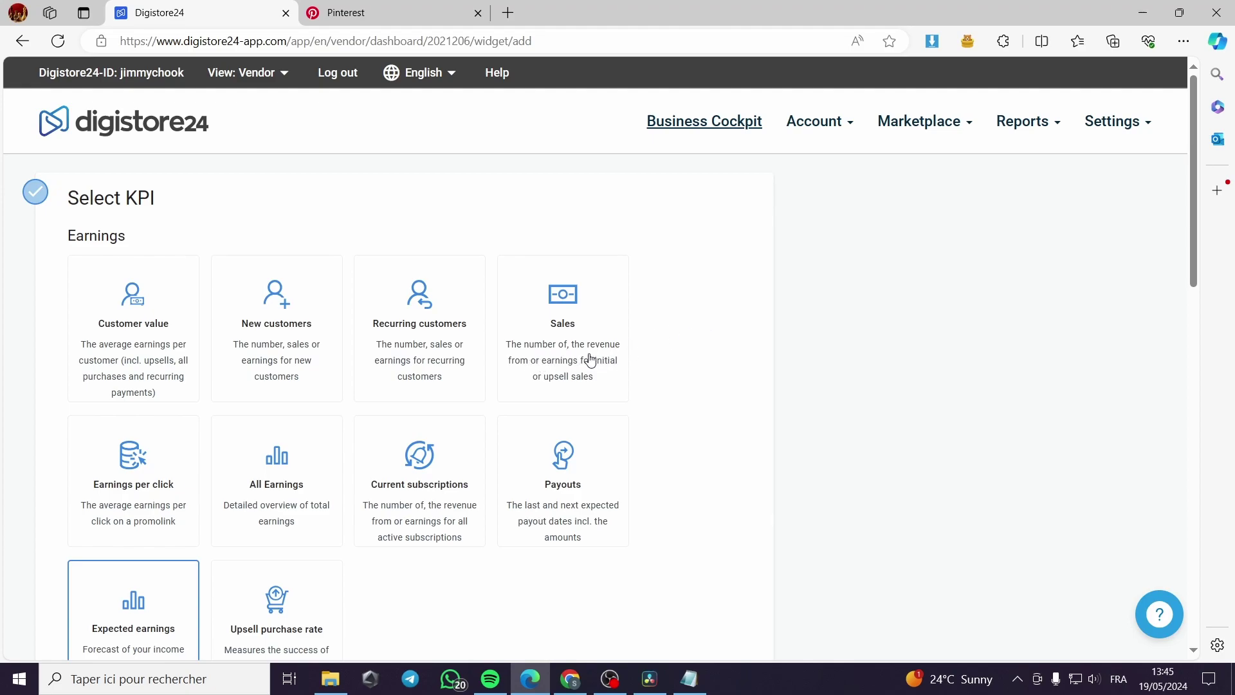
{"action": "left_click", "coordinate": [574, 382]}
{"action": "left_click", "coordinate": [502, 510]}
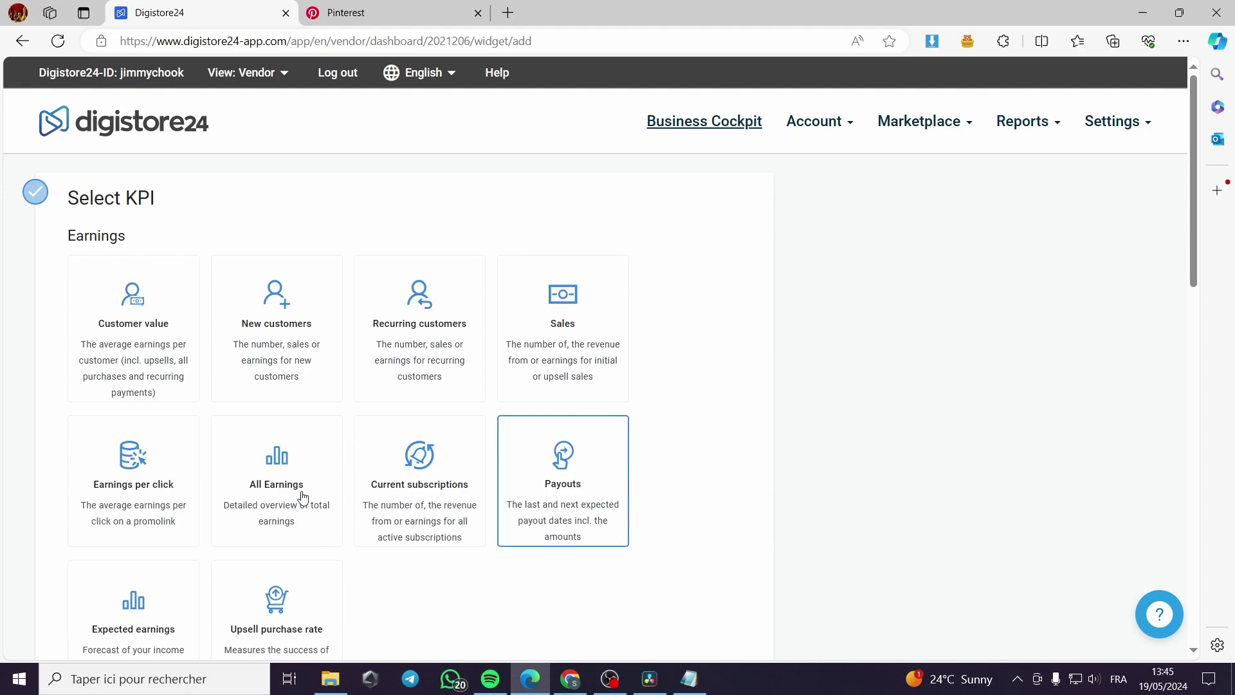
Step: Settle on Sales as the tile's KPI and continue to display type
{"action": "scroll", "coordinate": [204, 505], "scroll_direction": "down", "scroll_amount": 10}
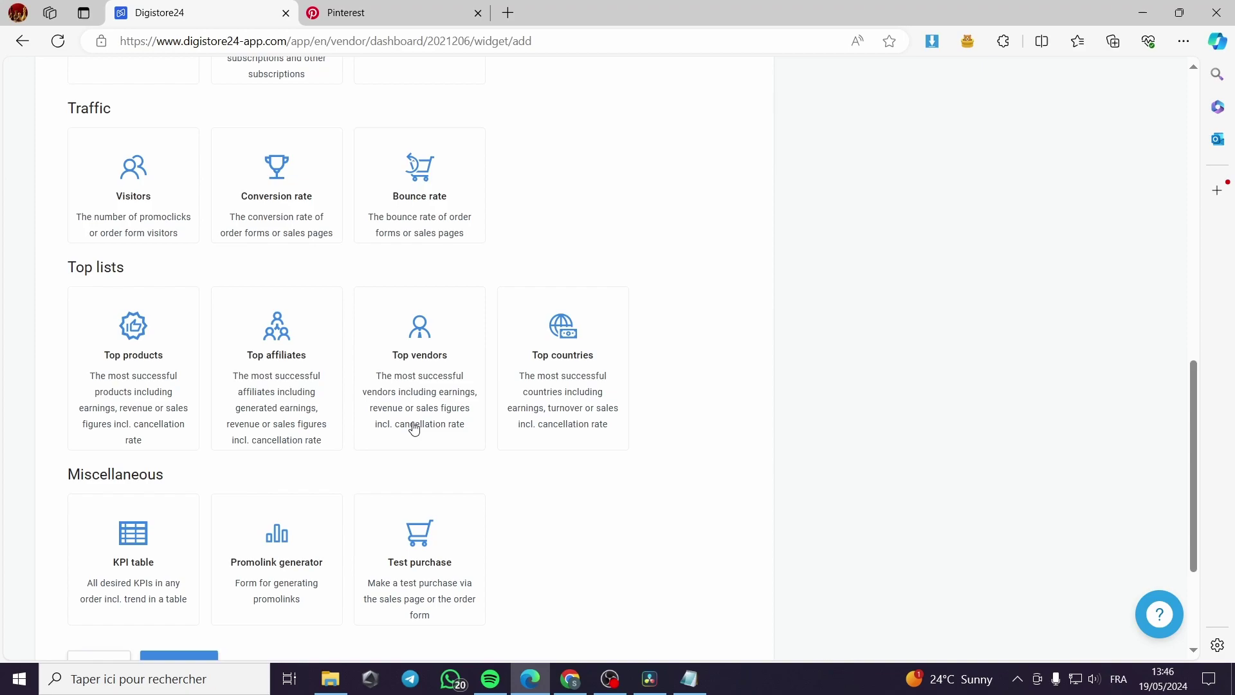
{"action": "scroll", "coordinate": [415, 430], "scroll_direction": "down", "scroll_amount": 3}
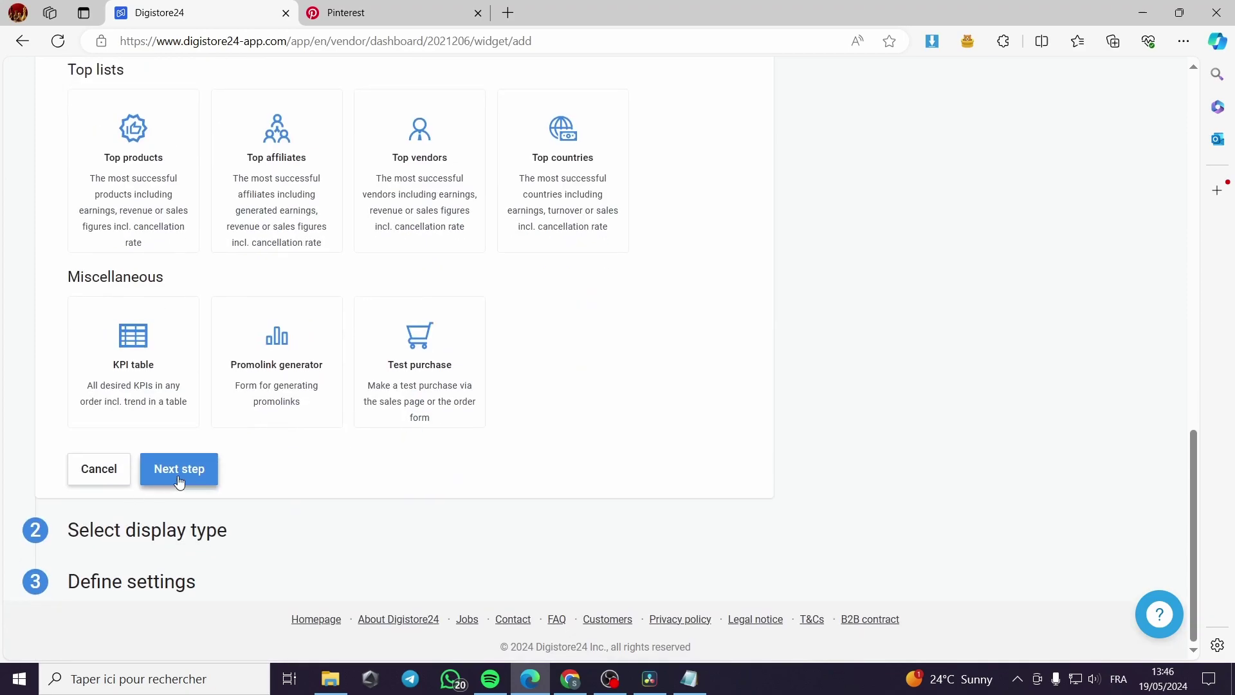
{"action": "scroll", "coordinate": [144, 401], "scroll_direction": "up", "scroll_amount": 10}
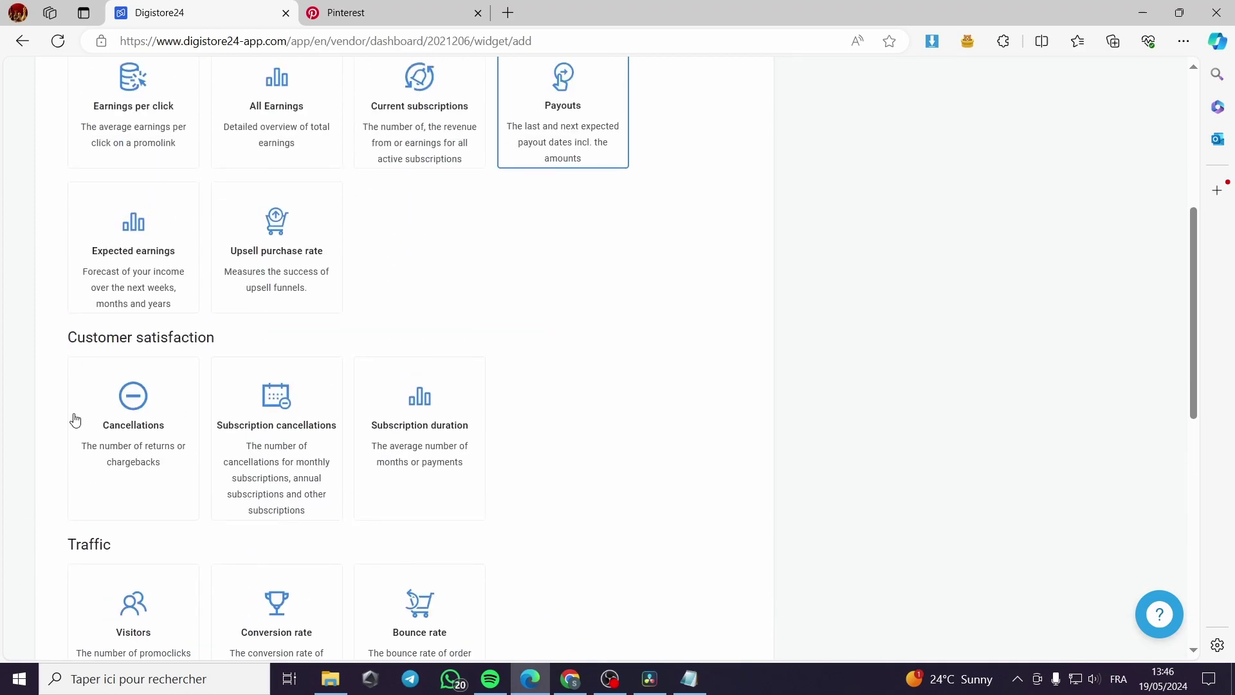
{"action": "scroll", "coordinate": [254, 433], "scroll_direction": "up", "scroll_amount": 6}
{"action": "scroll", "coordinate": [438, 405], "scroll_direction": "down", "scroll_amount": 11}
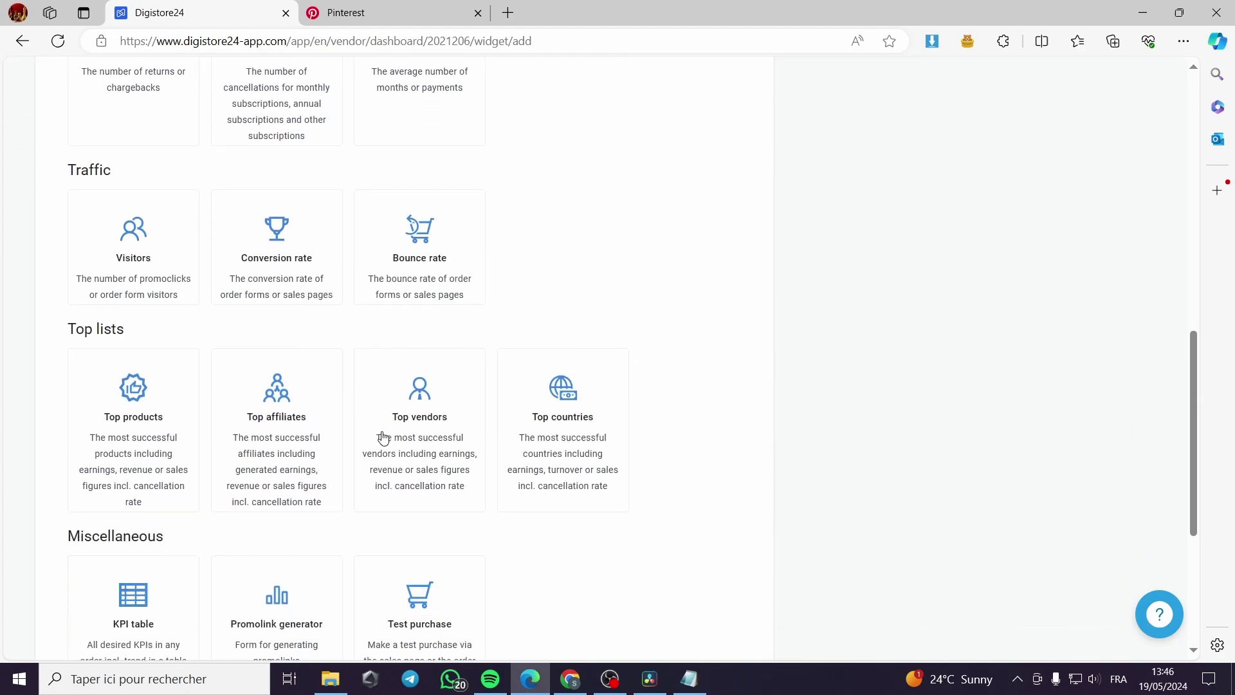
{"action": "scroll", "coordinate": [384, 439], "scroll_direction": "down", "scroll_amount": 5}
{"action": "left_click", "coordinate": [186, 416]}
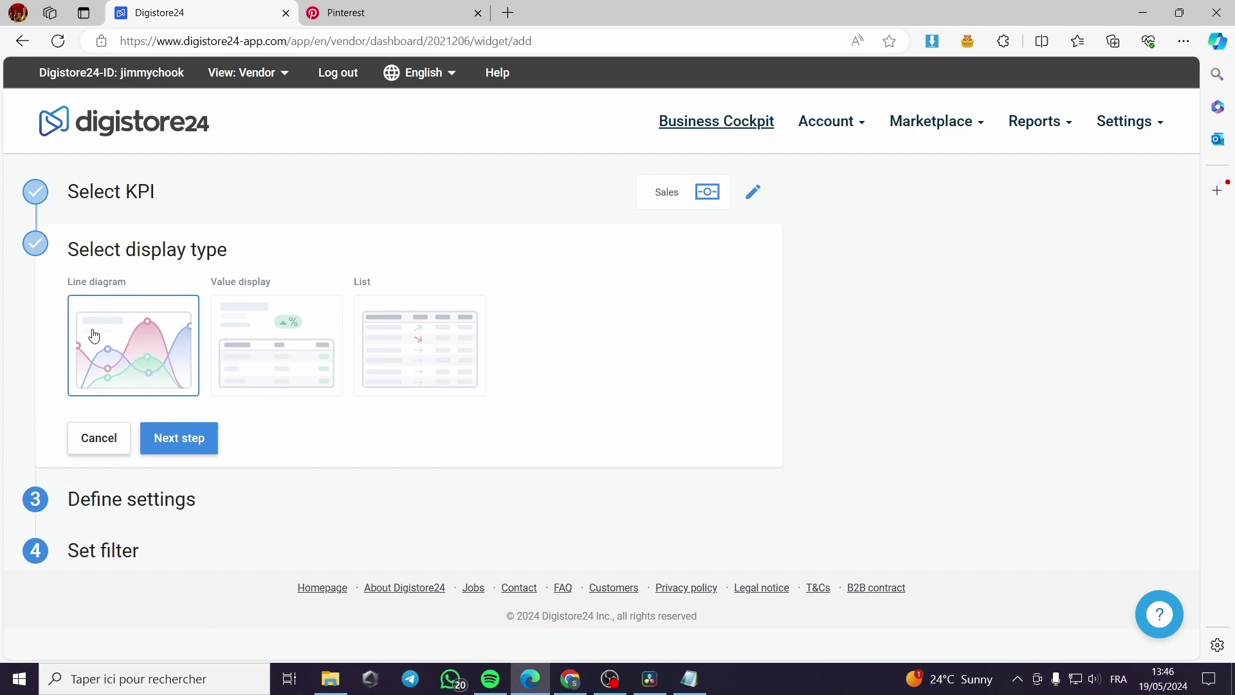
Step: Keep the line diagram and count the tile's figures as Affiliate instead of Vendor
{"action": "left_click", "coordinate": [193, 435]}
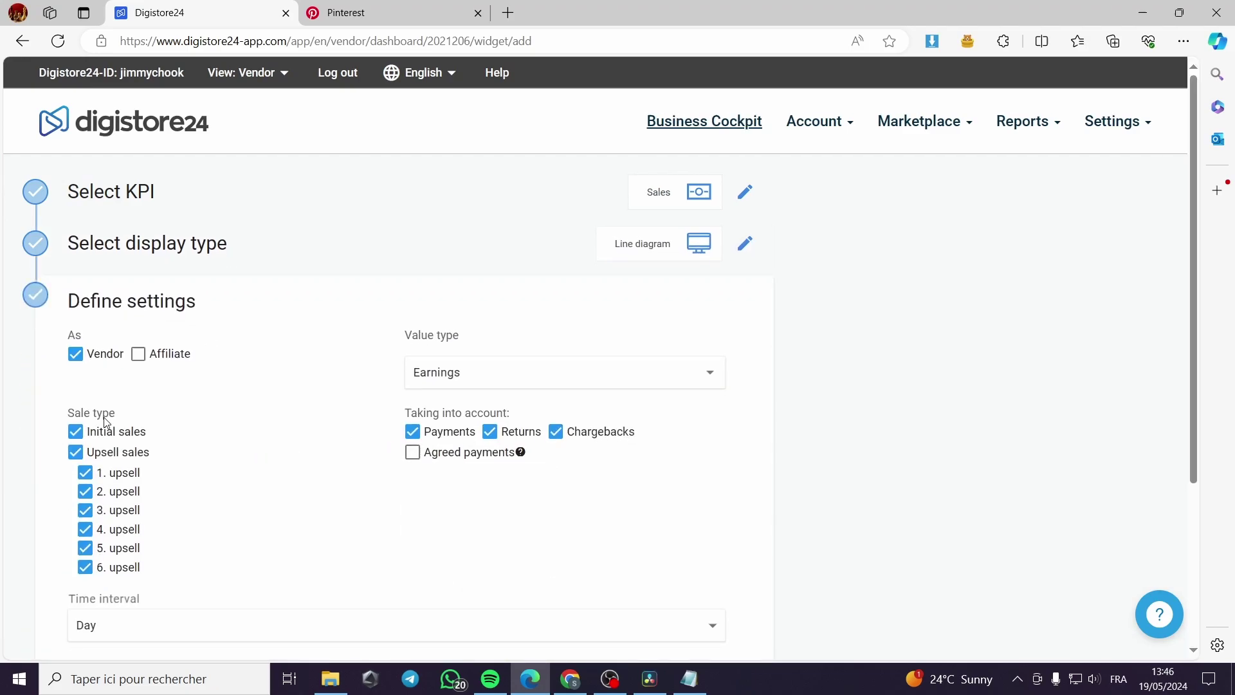
{"action": "scroll", "coordinate": [140, 375], "scroll_direction": "down", "scroll_amount": 3}
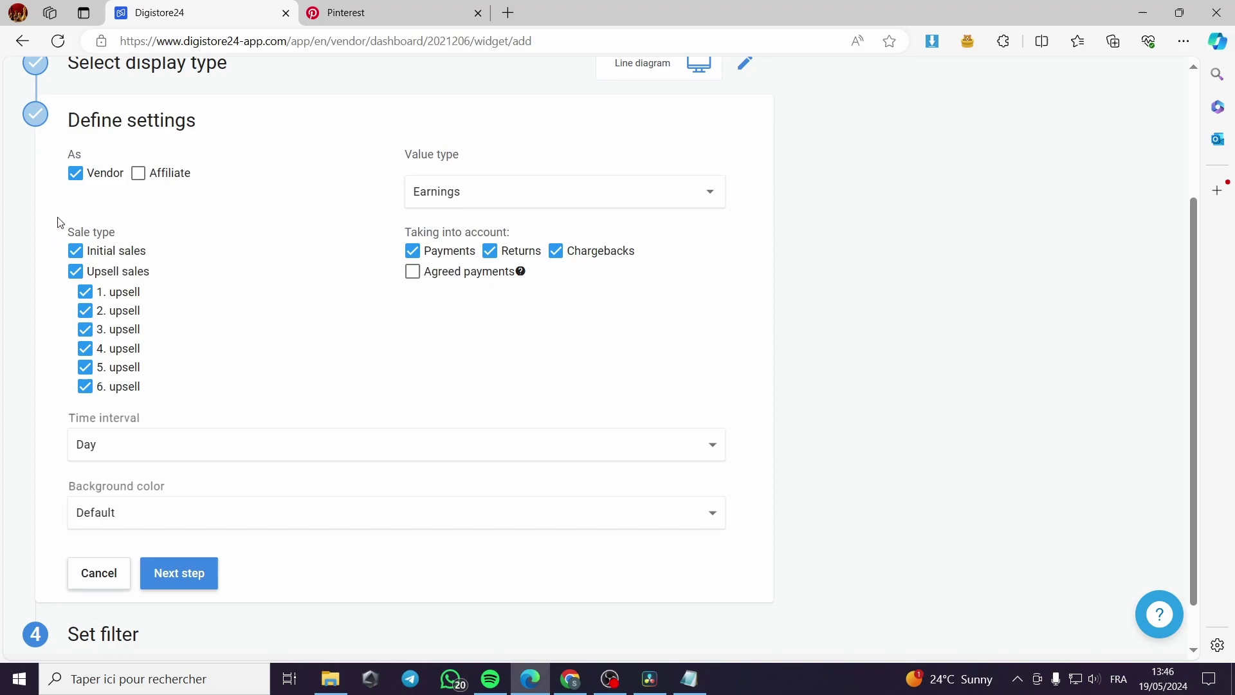
{"action": "left_click", "coordinate": [138, 174]}
{"action": "left_click", "coordinate": [75, 174]}
{"action": "scroll", "coordinate": [249, 356], "scroll_direction": "down", "scroll_amount": 1}
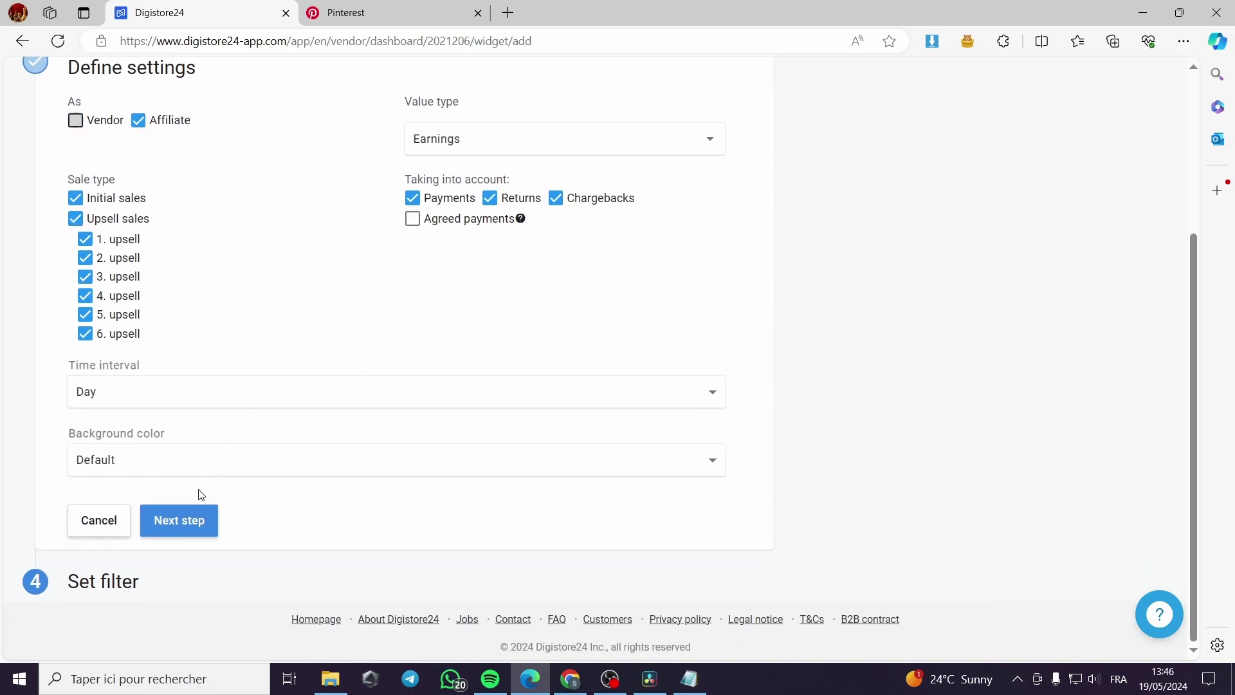
{"action": "left_click", "coordinate": [179, 518]}
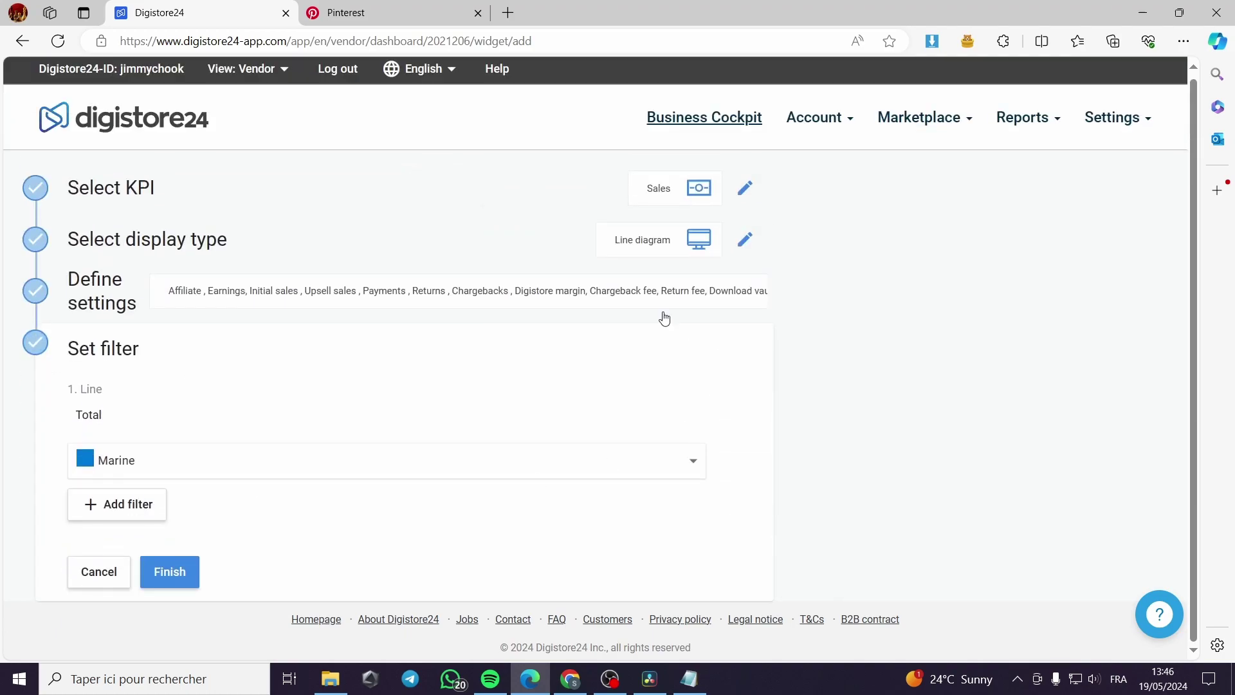
Step: Make the chart line Turquoise and finish adding the tile
{"action": "left_click", "coordinate": [163, 460]}
{"action": "left_click", "coordinate": [182, 387]}
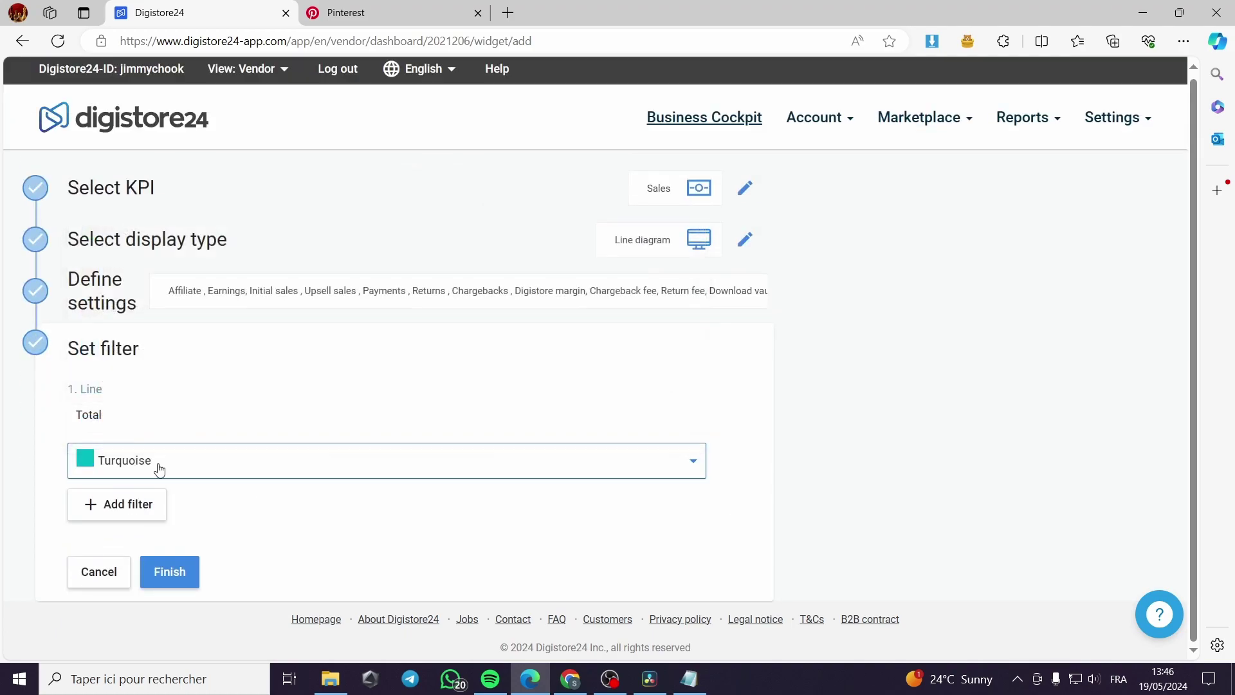
{"action": "left_click", "coordinate": [179, 572]}
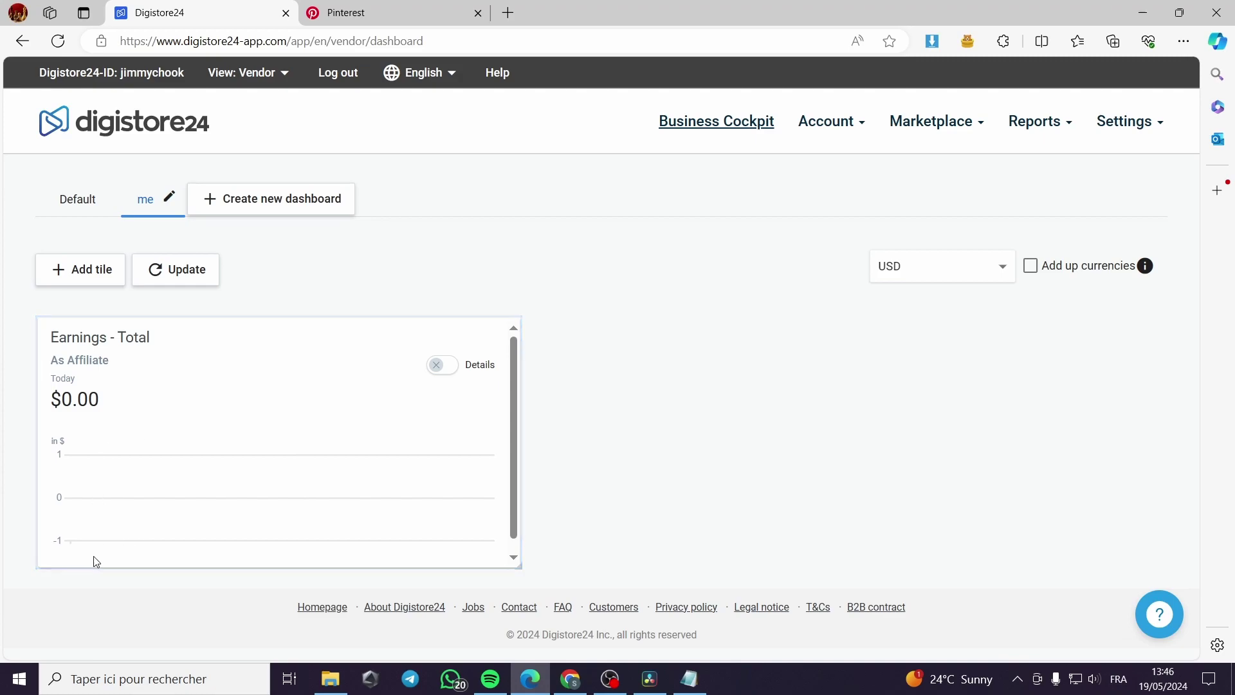
Step: Check the Earnings tile's options, then go to All offers on the affiliate marketplace
{"action": "left_click", "coordinate": [154, 440]}
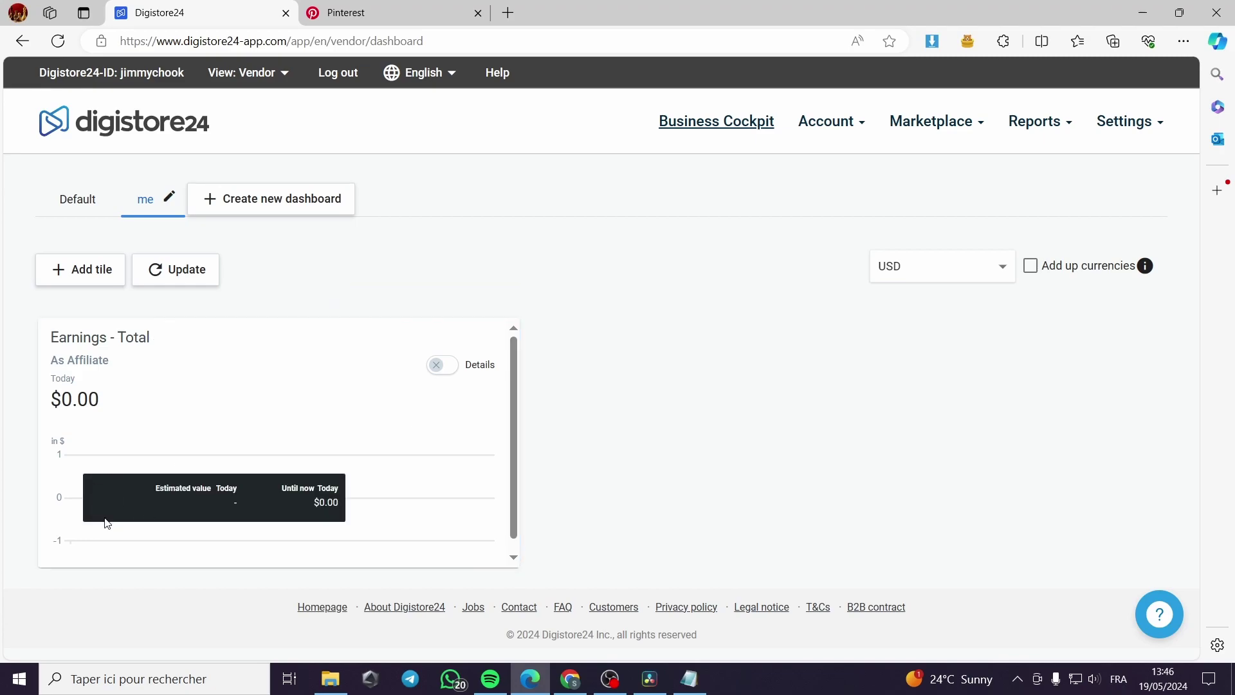
{"action": "mouse_move", "coordinate": [227, 457]}
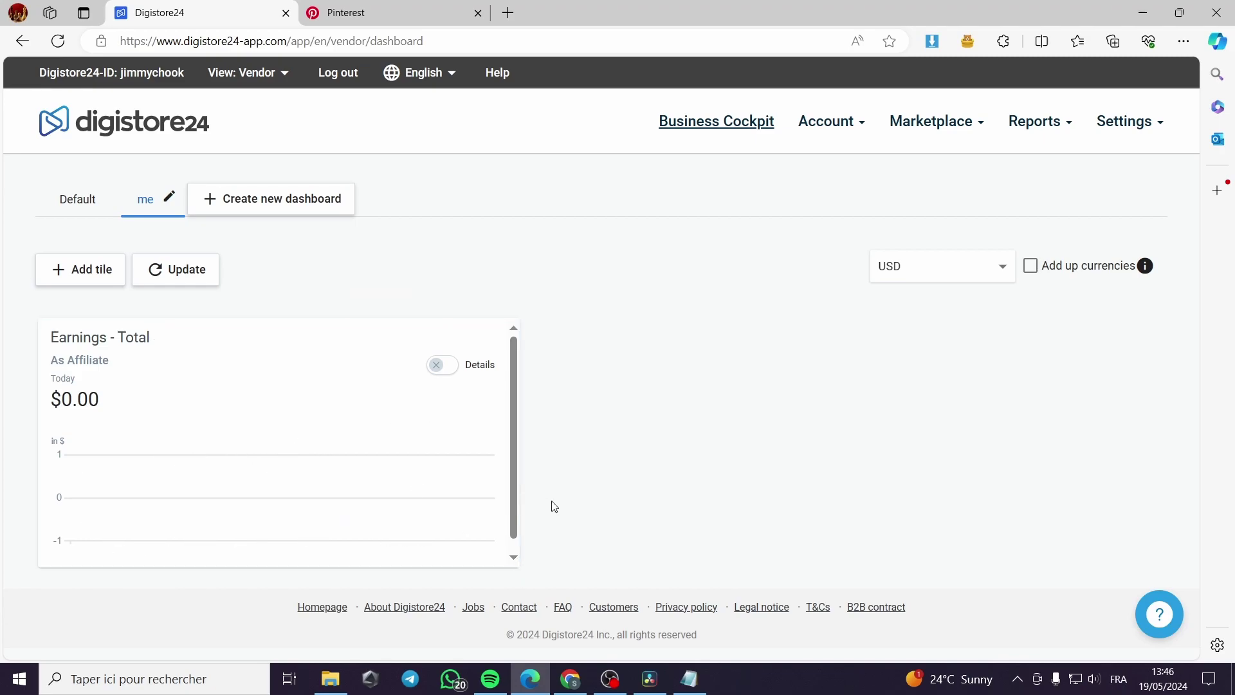
{"action": "left_click", "coordinate": [983, 127]}
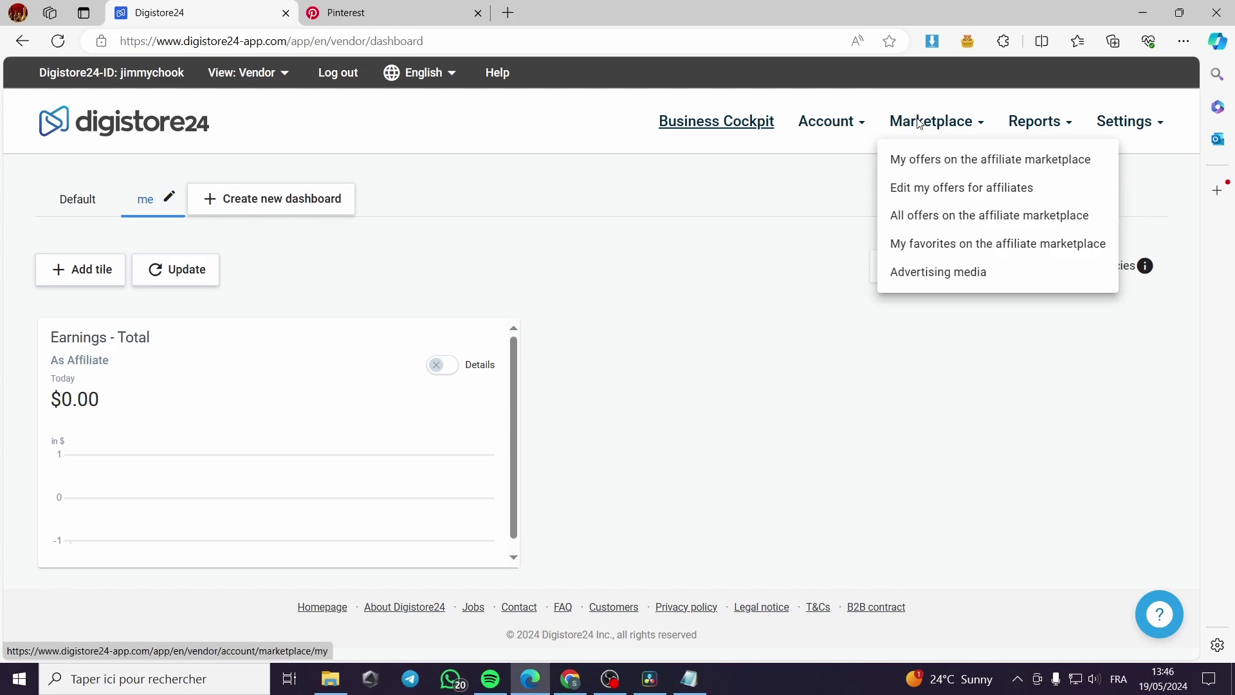
{"action": "left_click", "coordinate": [919, 123]}
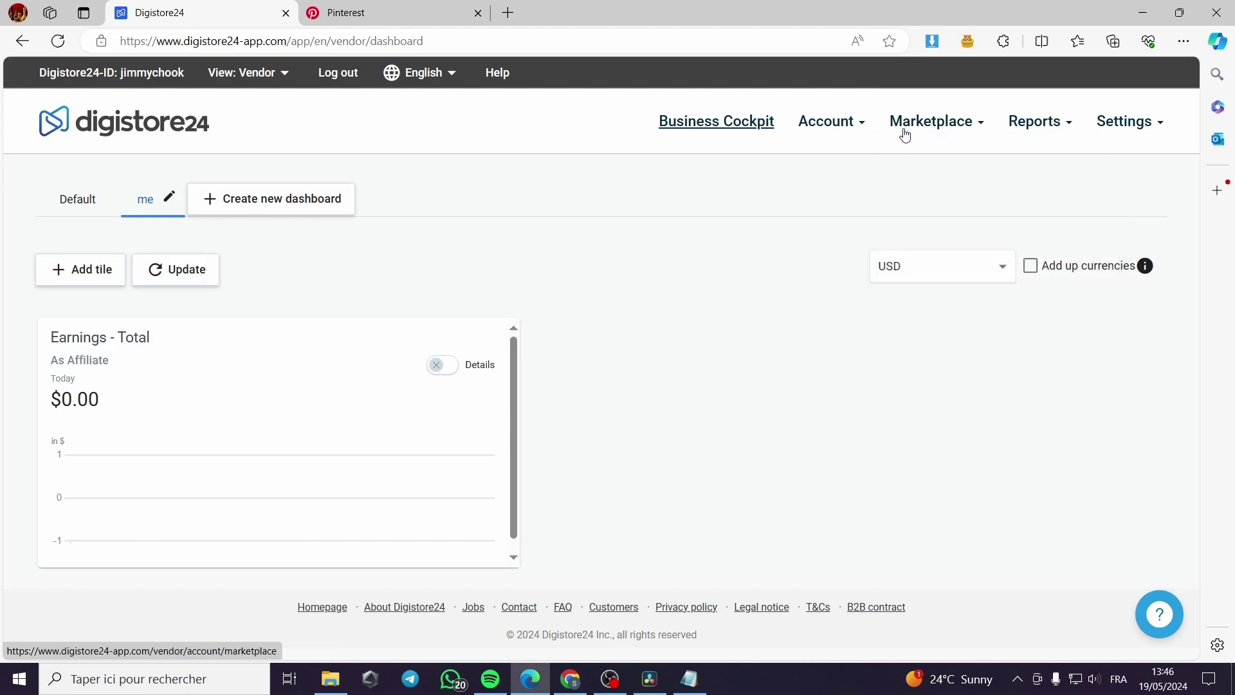
{"action": "left_click", "coordinate": [985, 129]}
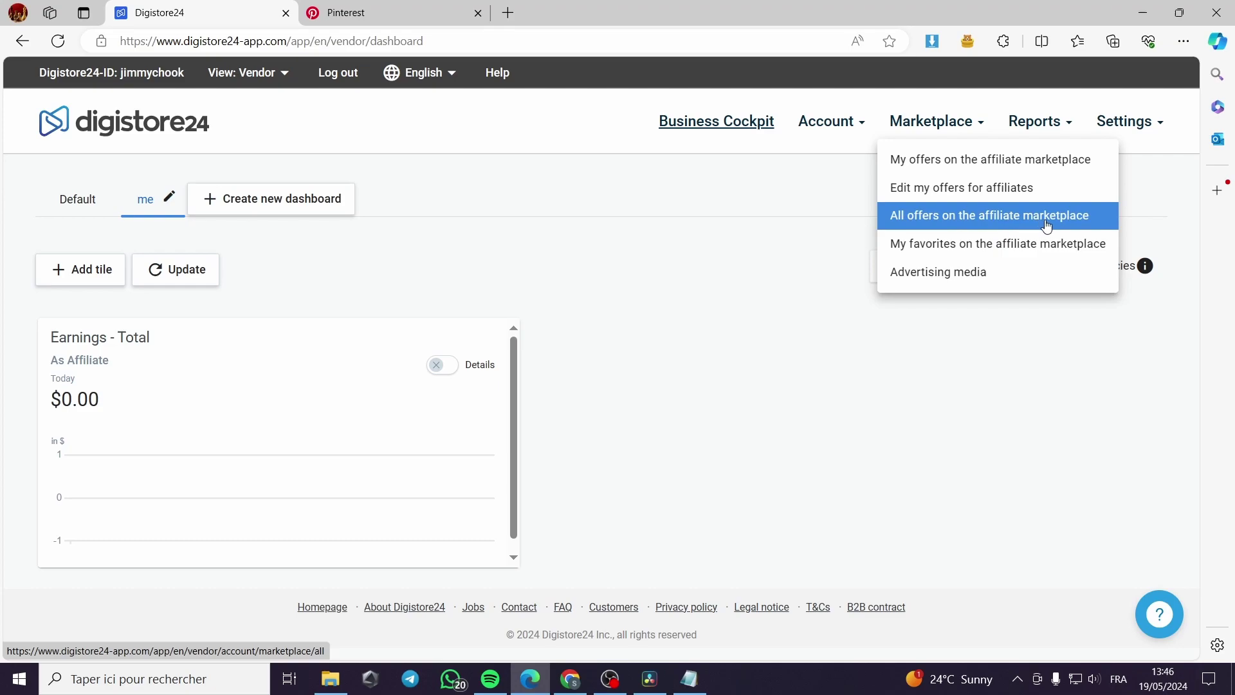
{"action": "left_click", "coordinate": [1071, 224]}
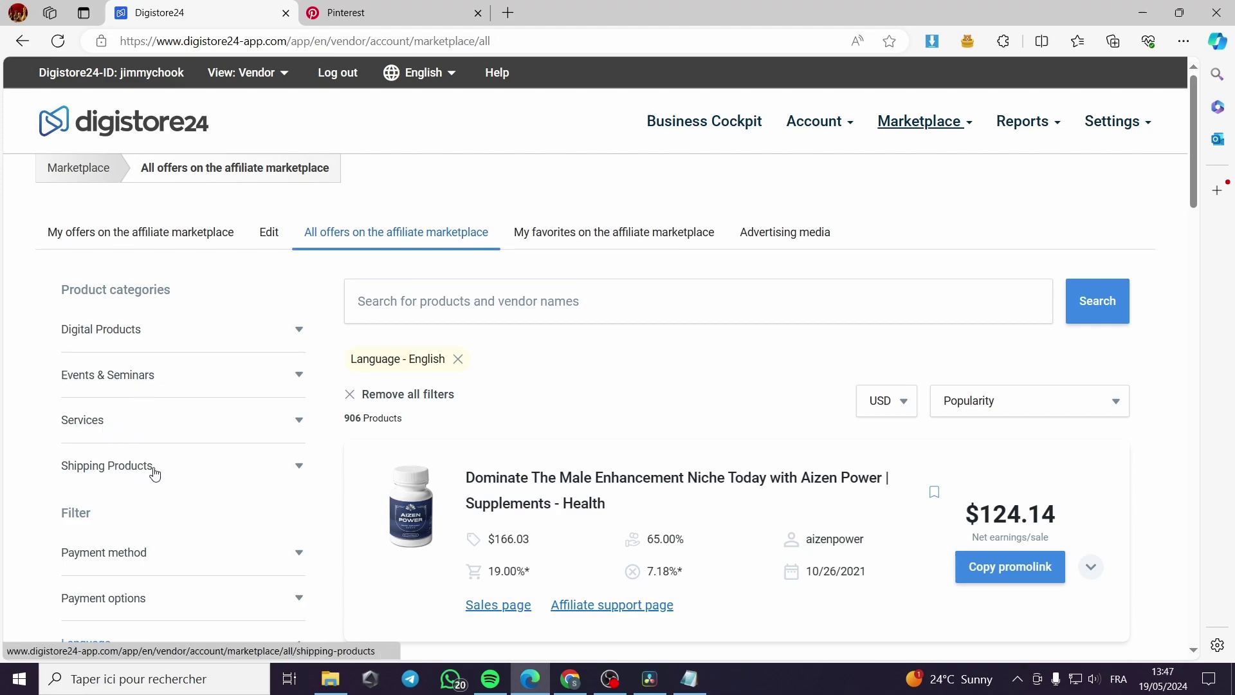
Step: Filter offers to Shipping Products > Food Supplements and open the NeuroActiv6 offer
{"action": "left_click", "coordinate": [300, 469]}
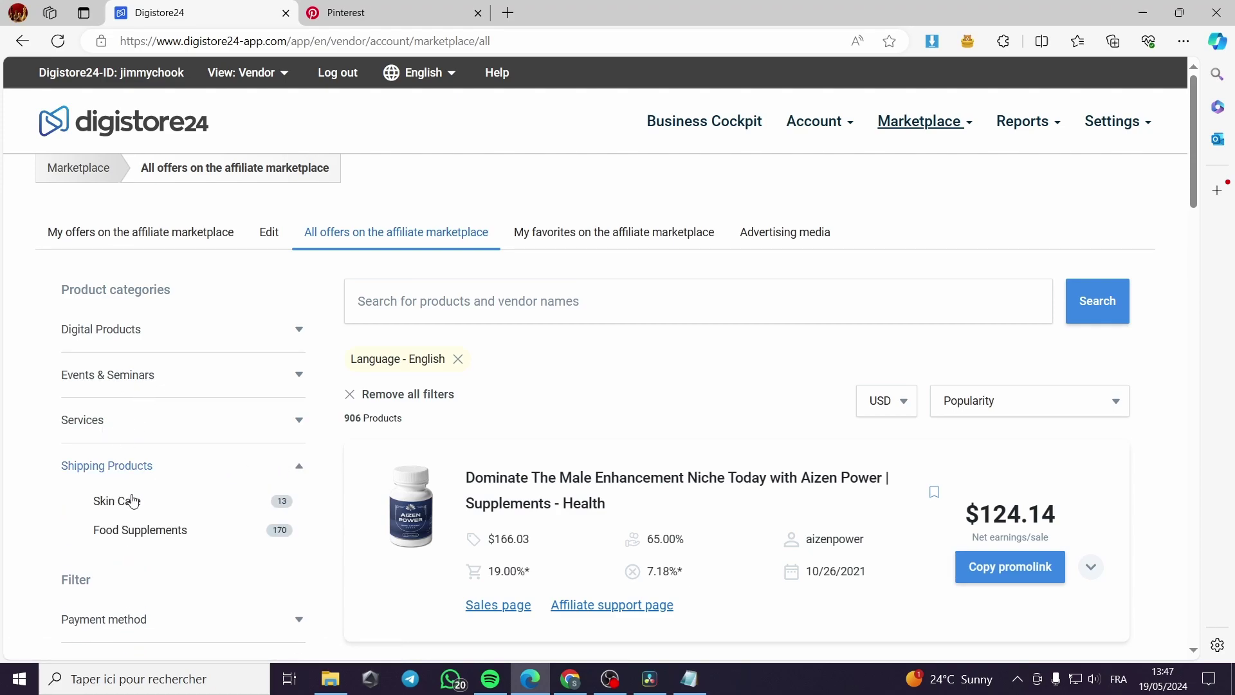
{"action": "left_click", "coordinate": [168, 537]}
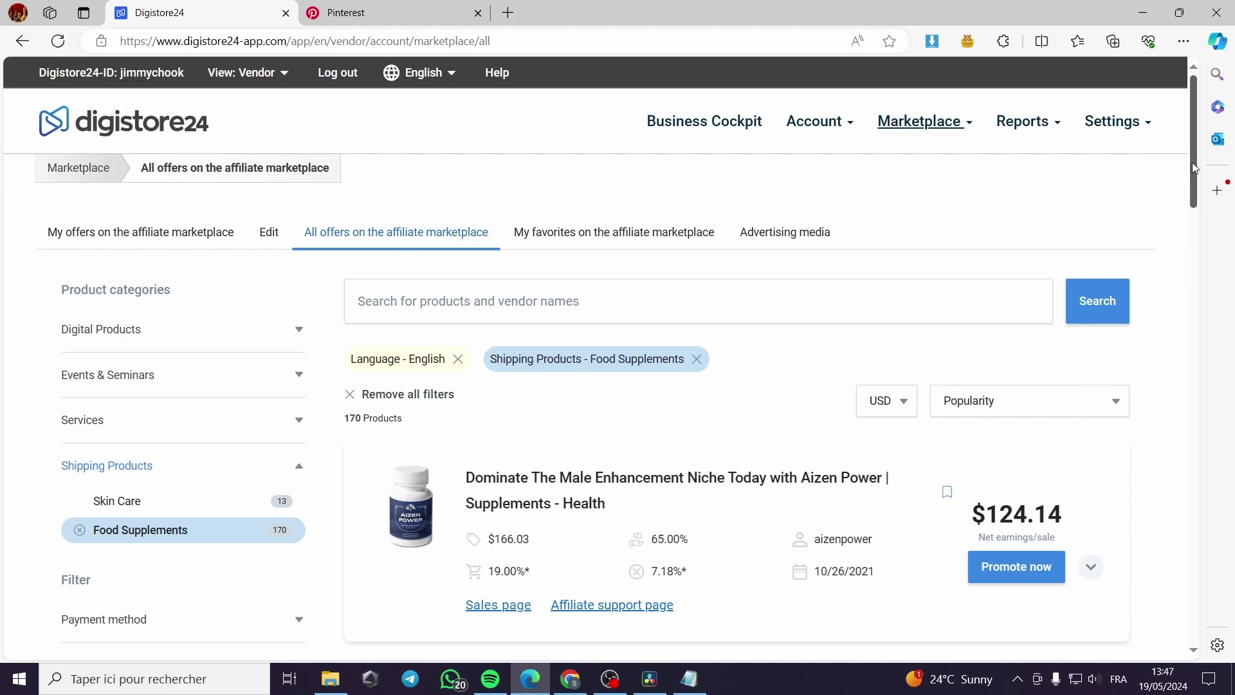
{"action": "scroll", "coordinate": [1191, 162], "scroll_direction": "down", "scroll_amount": 2}
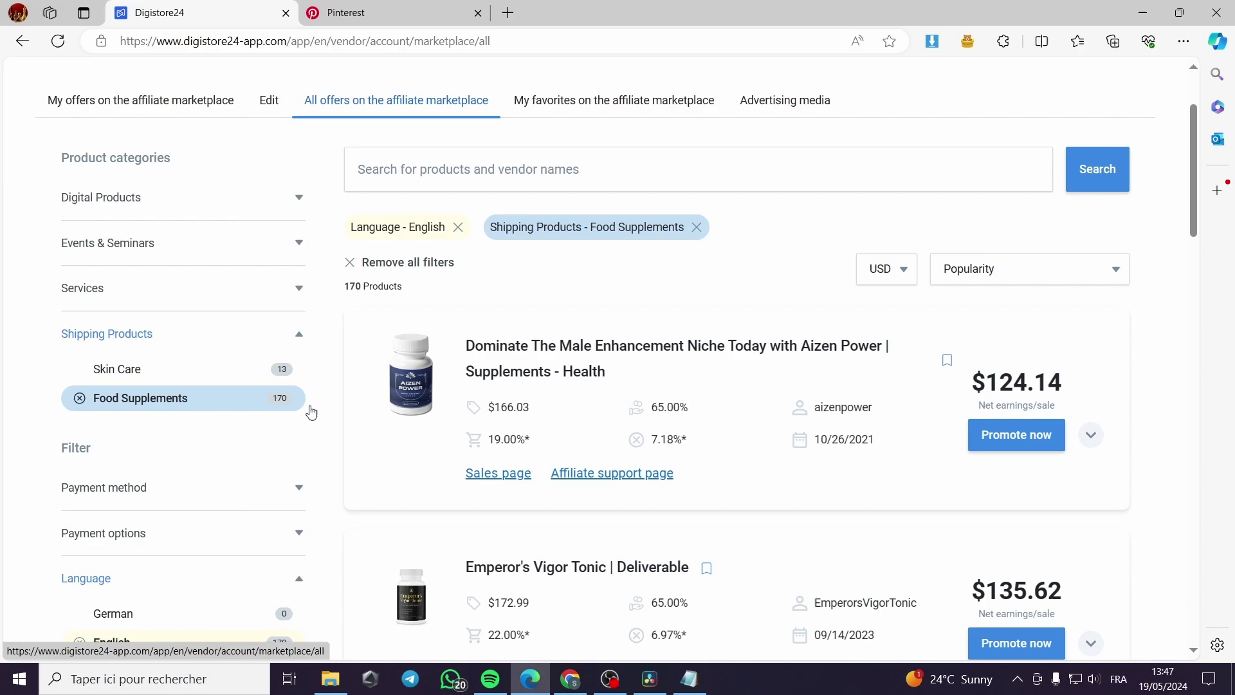
{"action": "scroll", "coordinate": [485, 427], "scroll_direction": "down", "scroll_amount": 3}
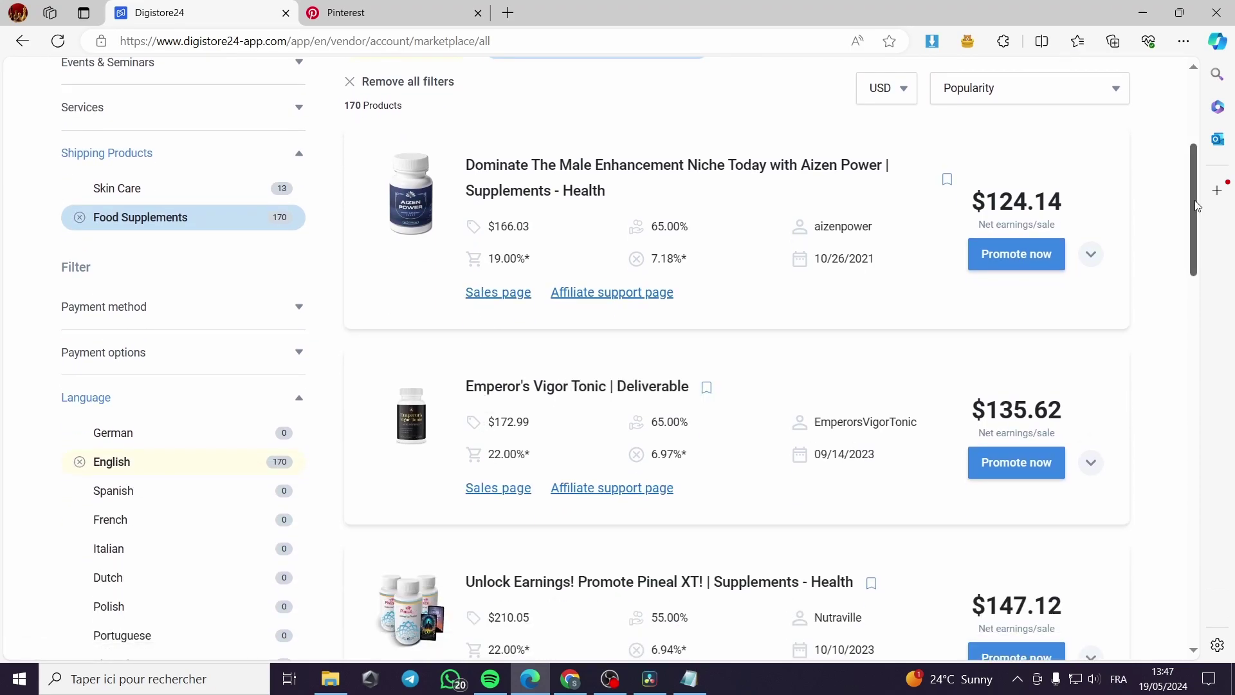
{"action": "left_click_drag", "start_coordinate": [1197, 206], "coordinate": [1217, 347]}
{"action": "scroll", "coordinate": [1217, 347], "scroll_direction": "down", "scroll_amount": 2}
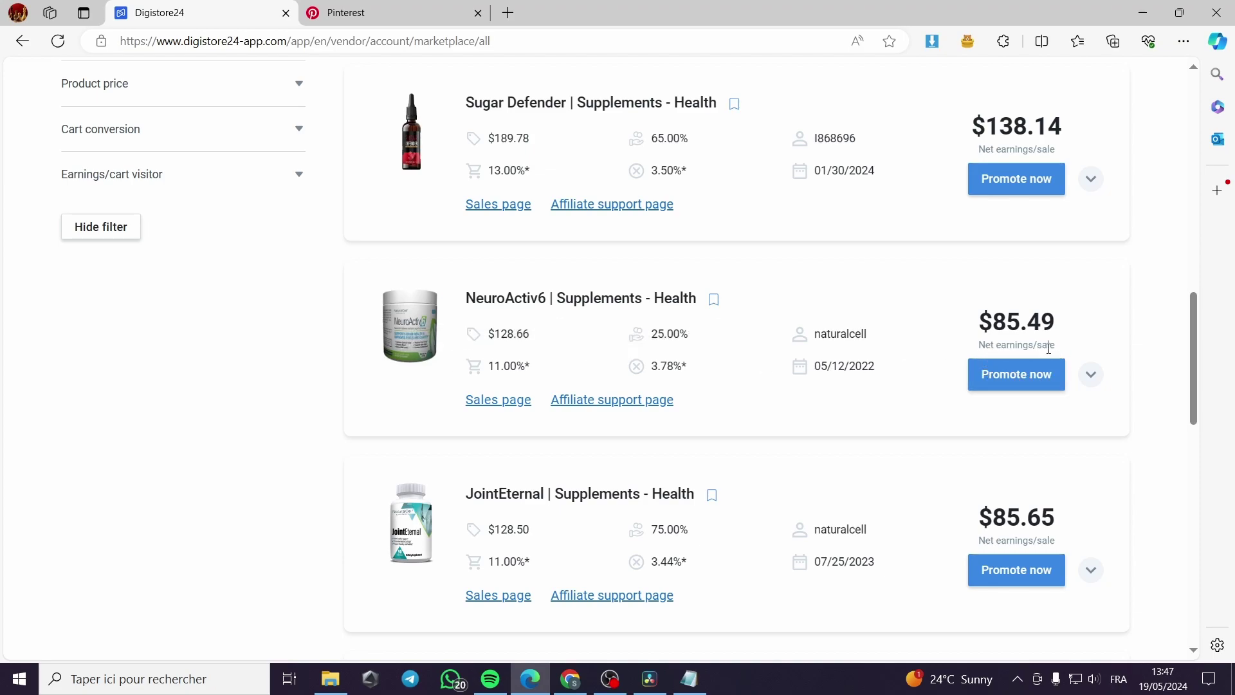
{"action": "left_click_drag", "start_coordinate": [1052, 330], "coordinate": [979, 325]}
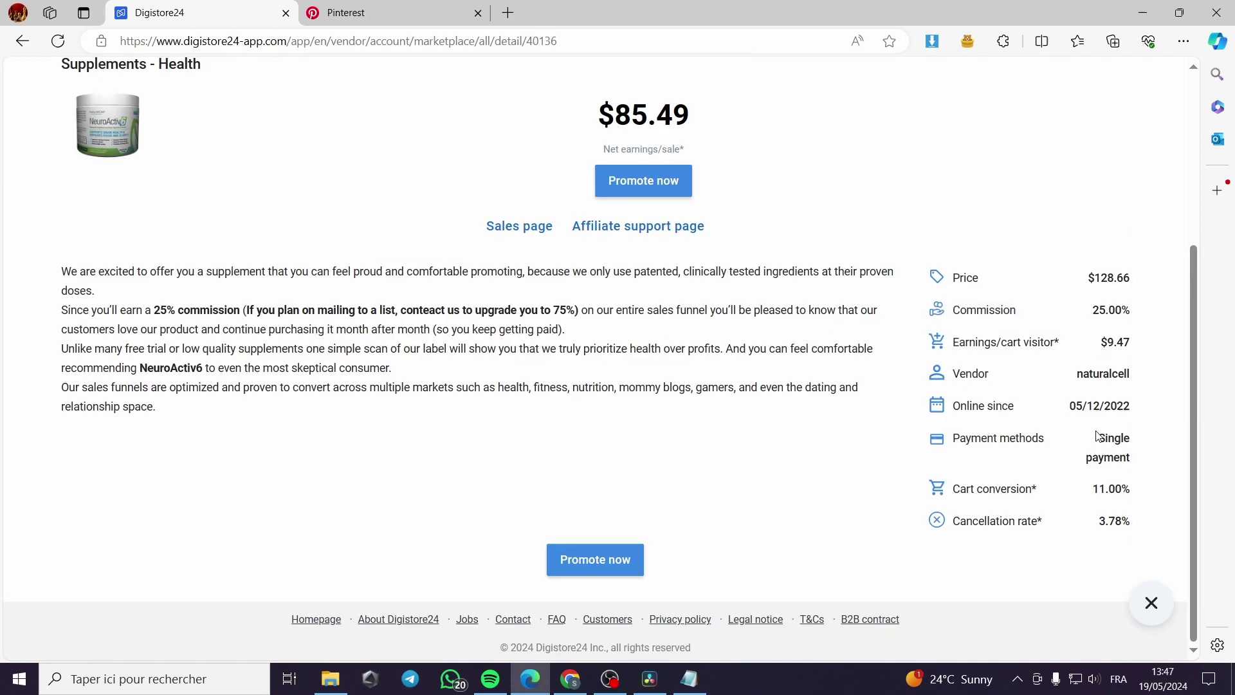
Step: Review NeuroActiv6's $128.66 price and 25.00% commission
{"action": "scroll", "coordinate": [1087, 473], "scroll_direction": "up", "scroll_amount": 4}
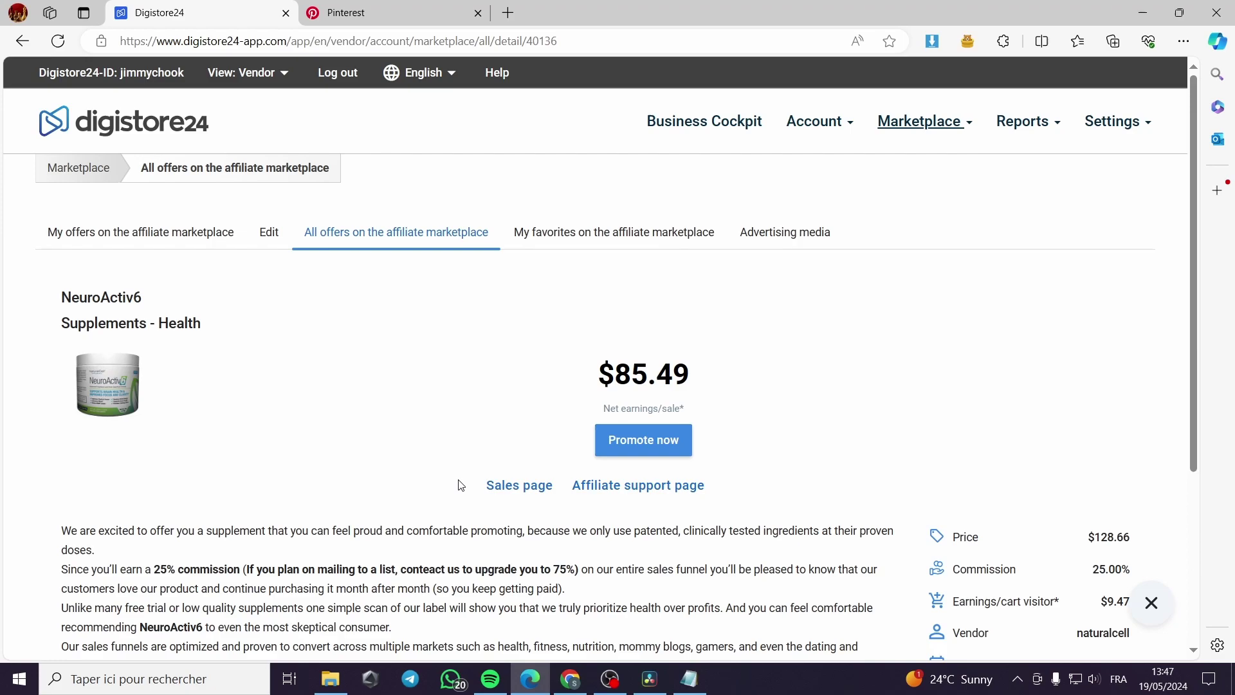
{"action": "scroll", "coordinate": [873, 361], "scroll_direction": "down", "scroll_amount": 3}
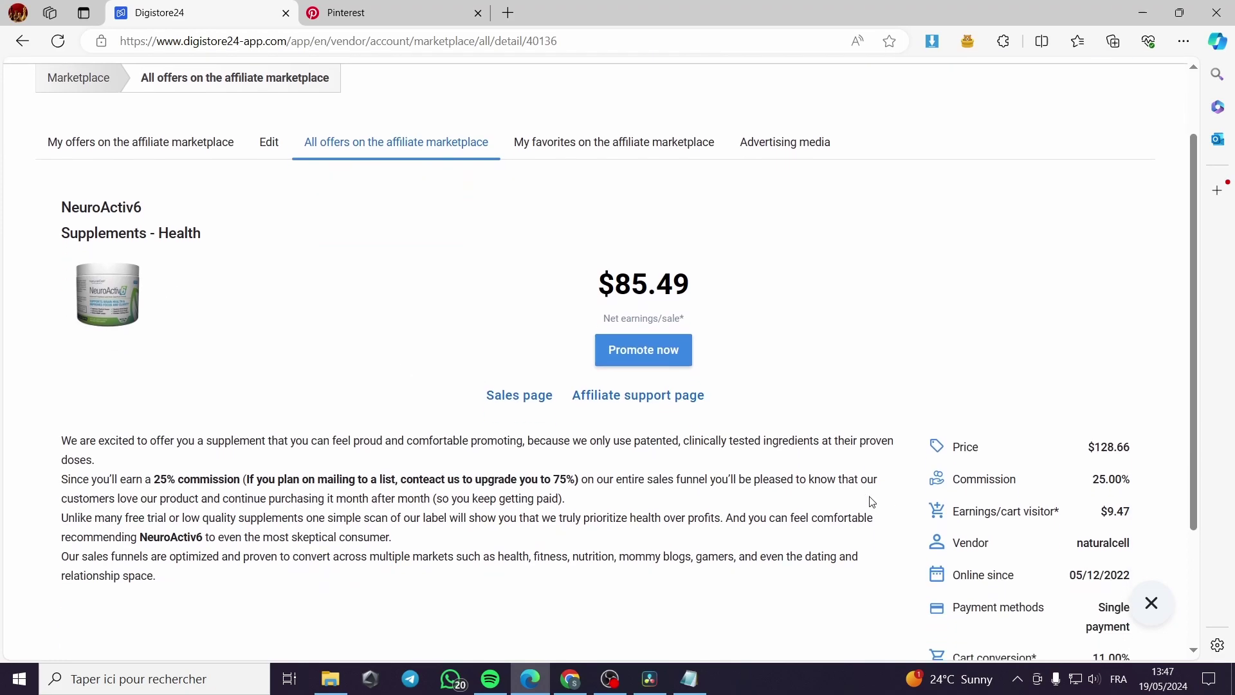
{"action": "left_click_drag", "start_coordinate": [1136, 361], "coordinate": [1087, 363]}
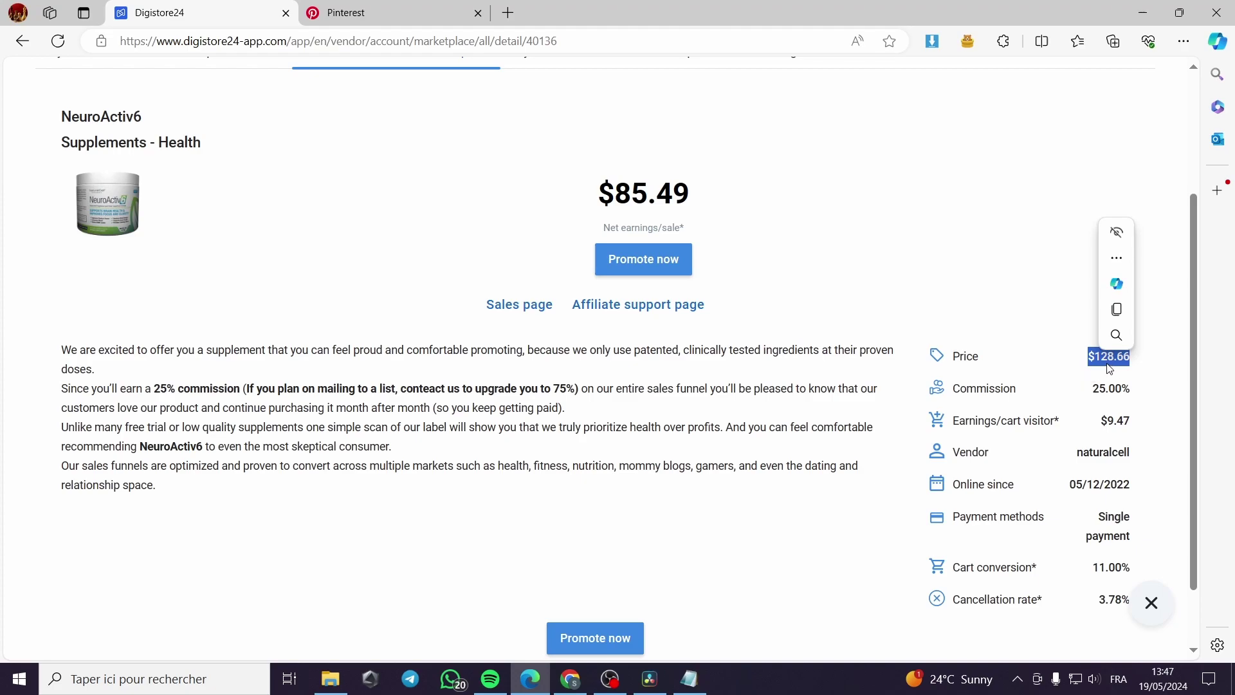
{"action": "left_click", "coordinate": [1143, 378]}
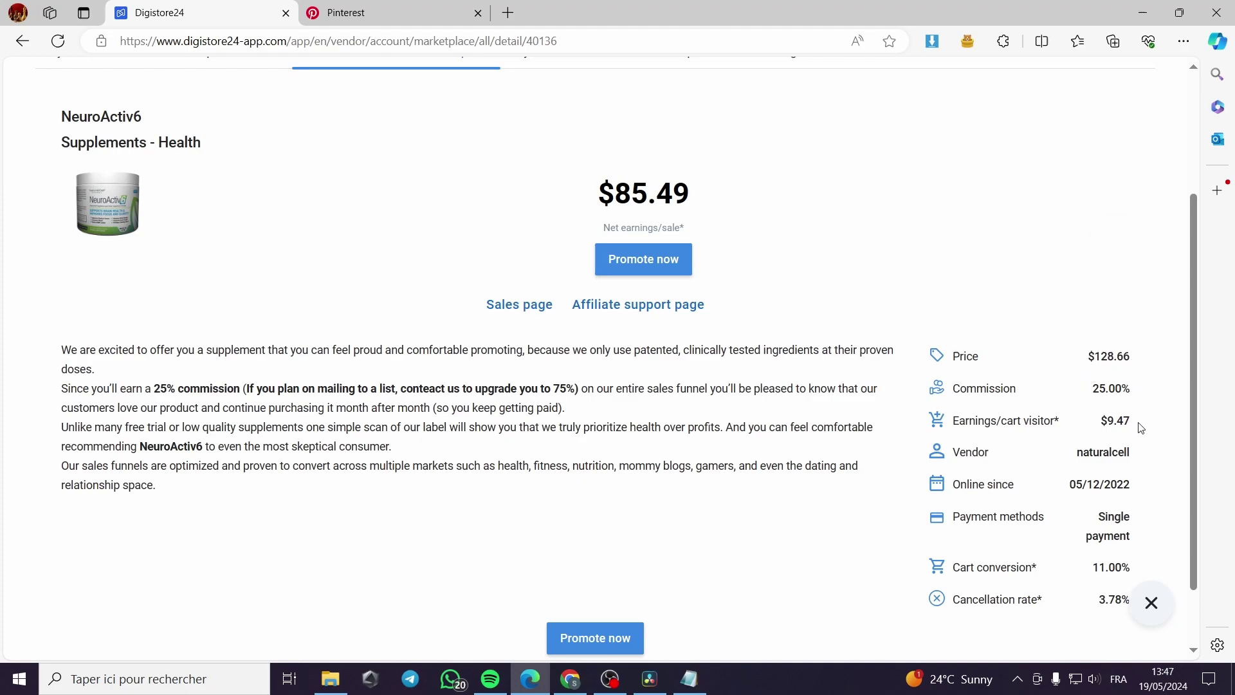
{"action": "double_click", "coordinate": [1099, 389]}
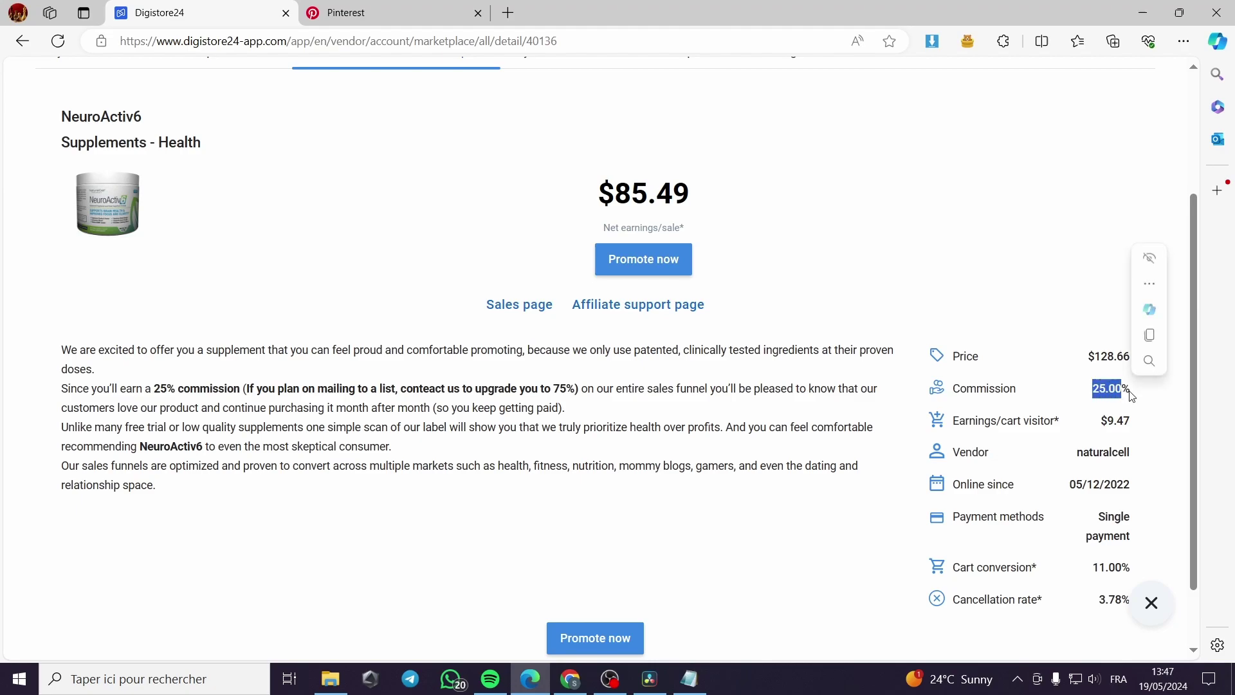
{"action": "left_click", "coordinate": [1159, 406]}
{"action": "mouse_move", "coordinate": [1061, 432]}
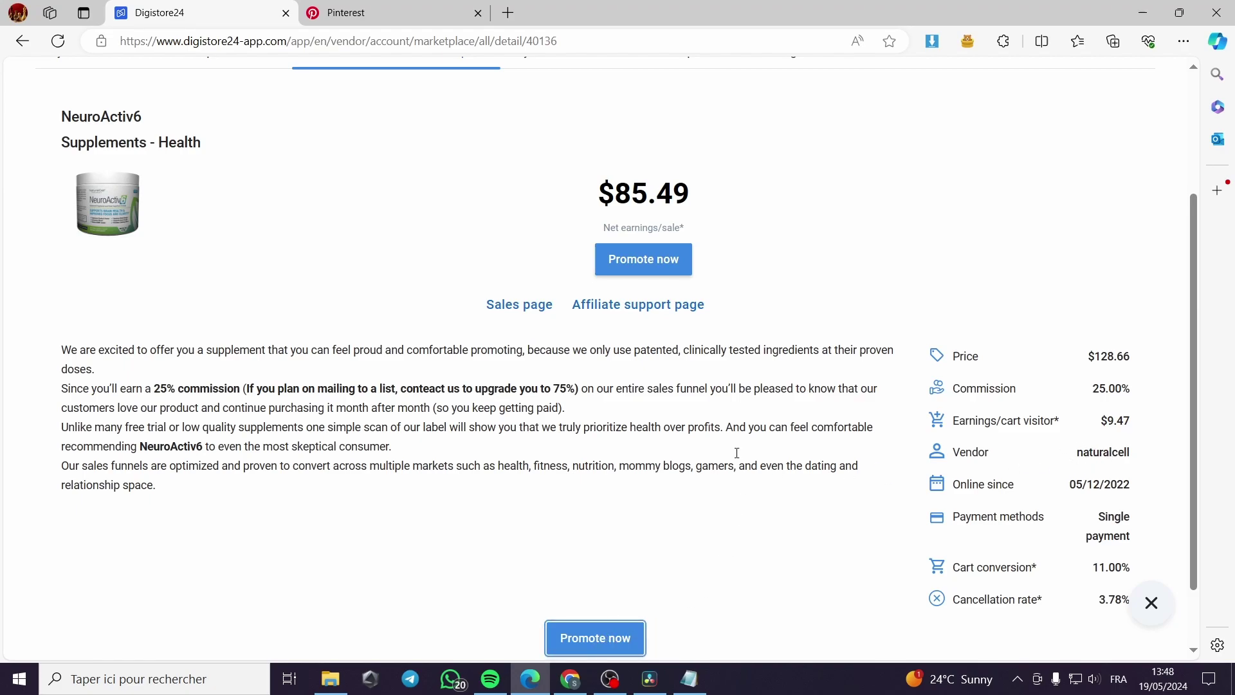
Step: Promote NeuroActiv6 and copy its promolink to the clipboard
{"action": "left_click", "coordinate": [614, 636]}
{"action": "scroll", "coordinate": [628, 419], "scroll_direction": "down", "scroll_amount": 1}
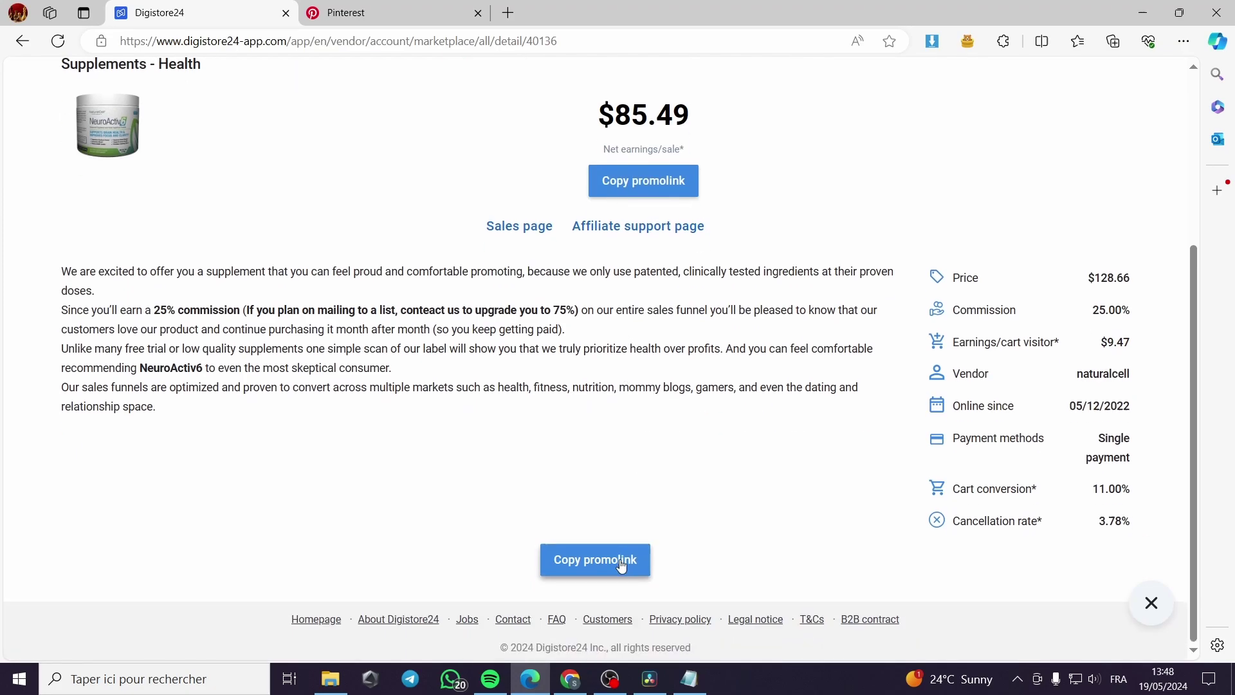
{"action": "left_click", "coordinate": [619, 558]}
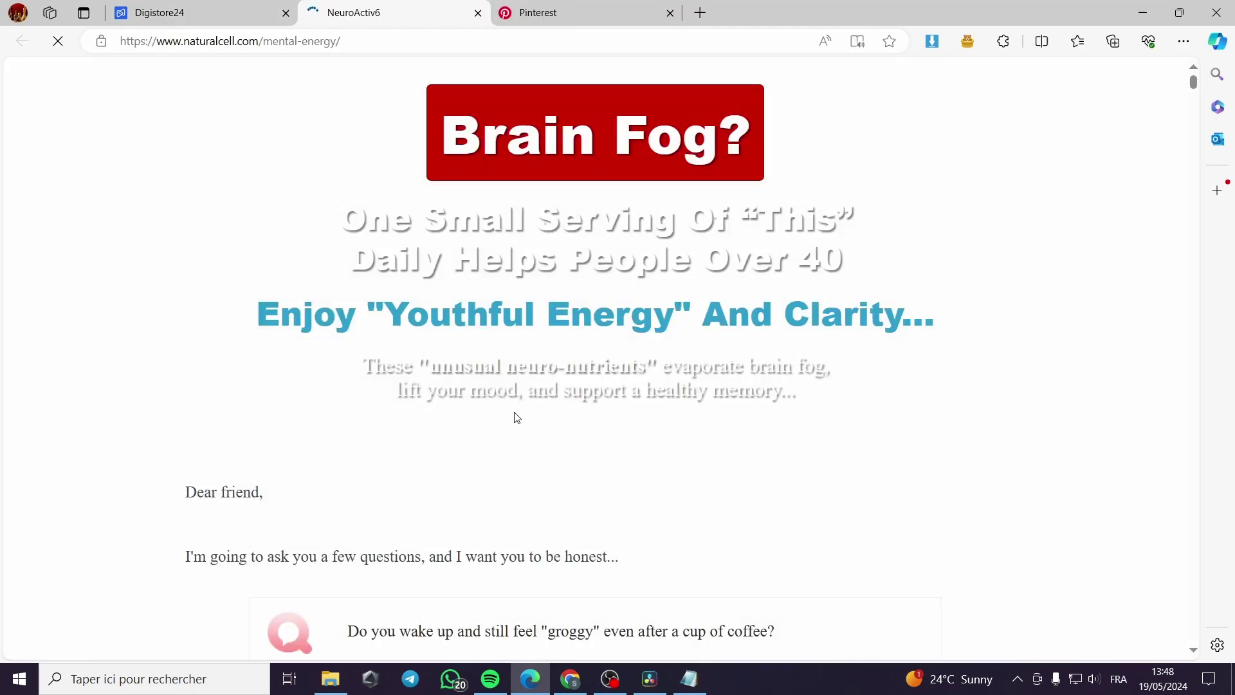
{"action": "scroll", "coordinate": [508, 420], "scroll_direction": "down", "scroll_amount": 1}
{"action": "scroll", "coordinate": [577, 343], "scroll_direction": "down", "scroll_amount": 10}
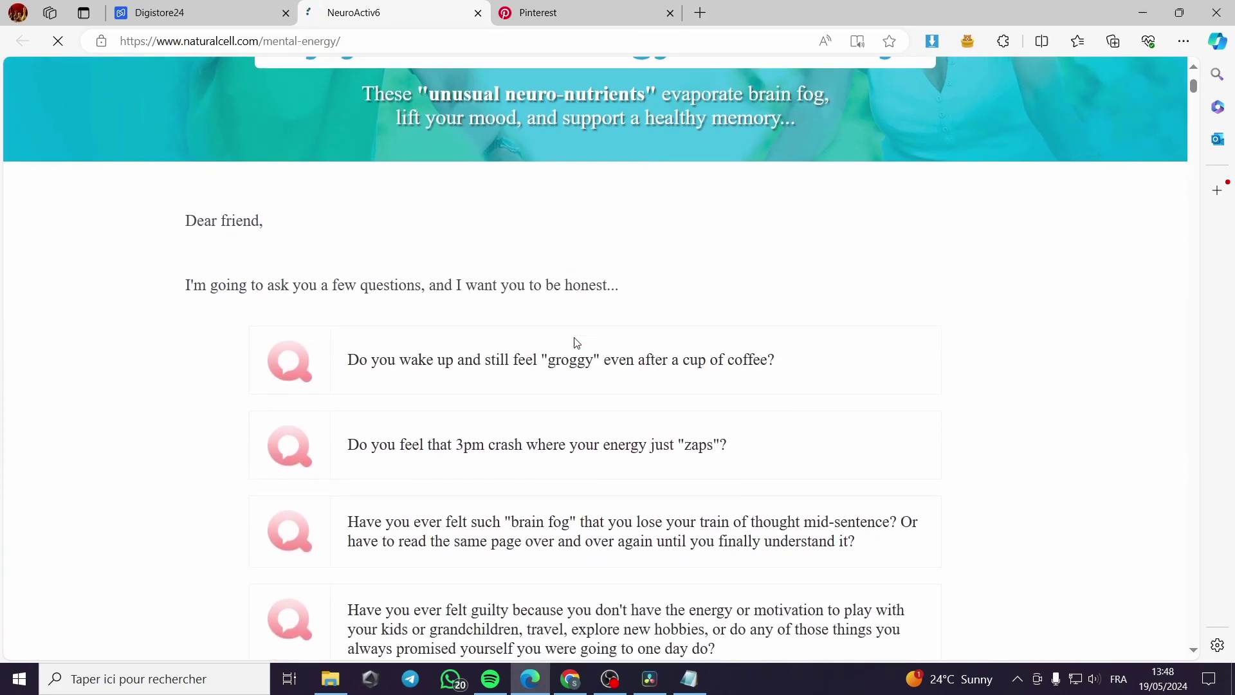
{"action": "scroll", "coordinate": [576, 343], "scroll_direction": "down", "scroll_amount": 12}
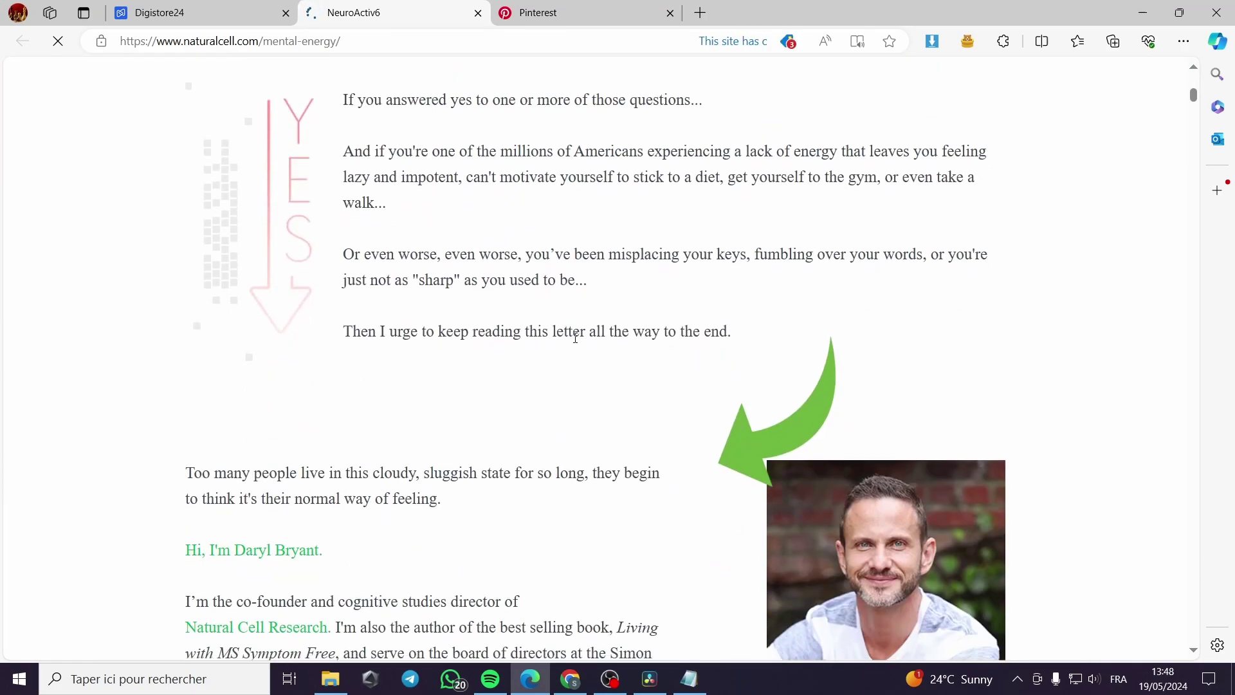
{"action": "scroll", "coordinate": [576, 342], "scroll_direction": "down", "scroll_amount": 4}
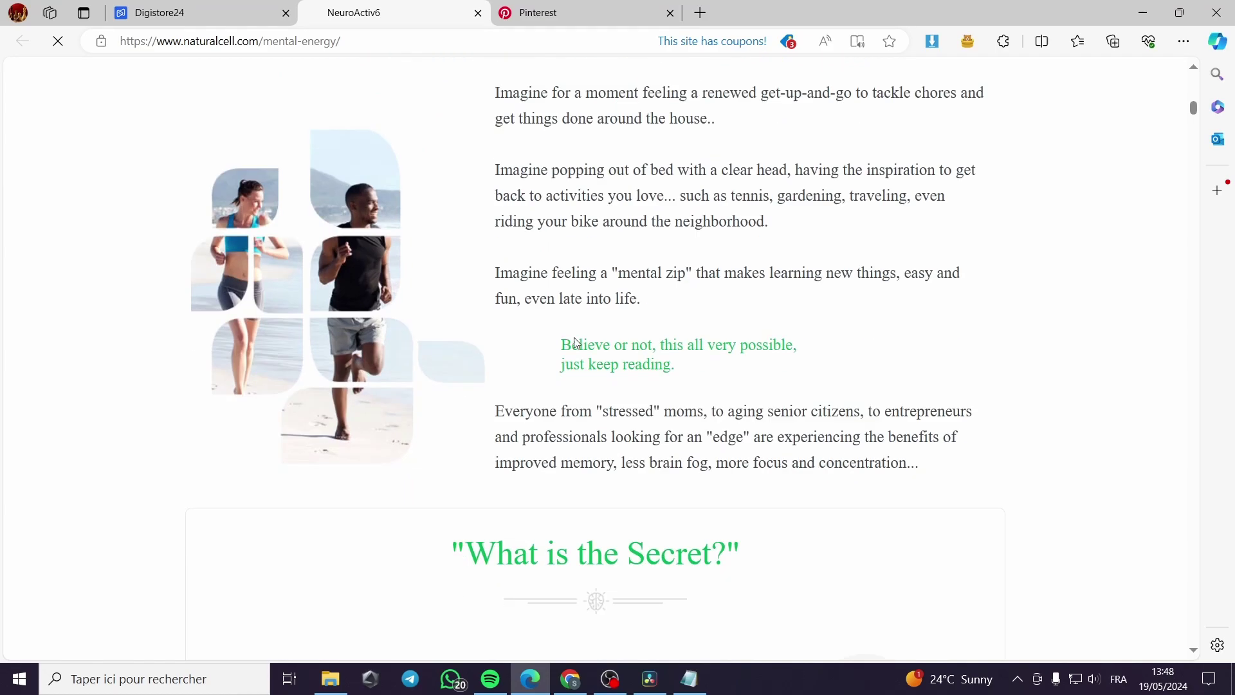
{"action": "scroll", "coordinate": [982, 229], "scroll_direction": "down", "scroll_amount": 2}
{"action": "scroll", "coordinate": [982, 230], "scroll_direction": "down", "scroll_amount": 10}
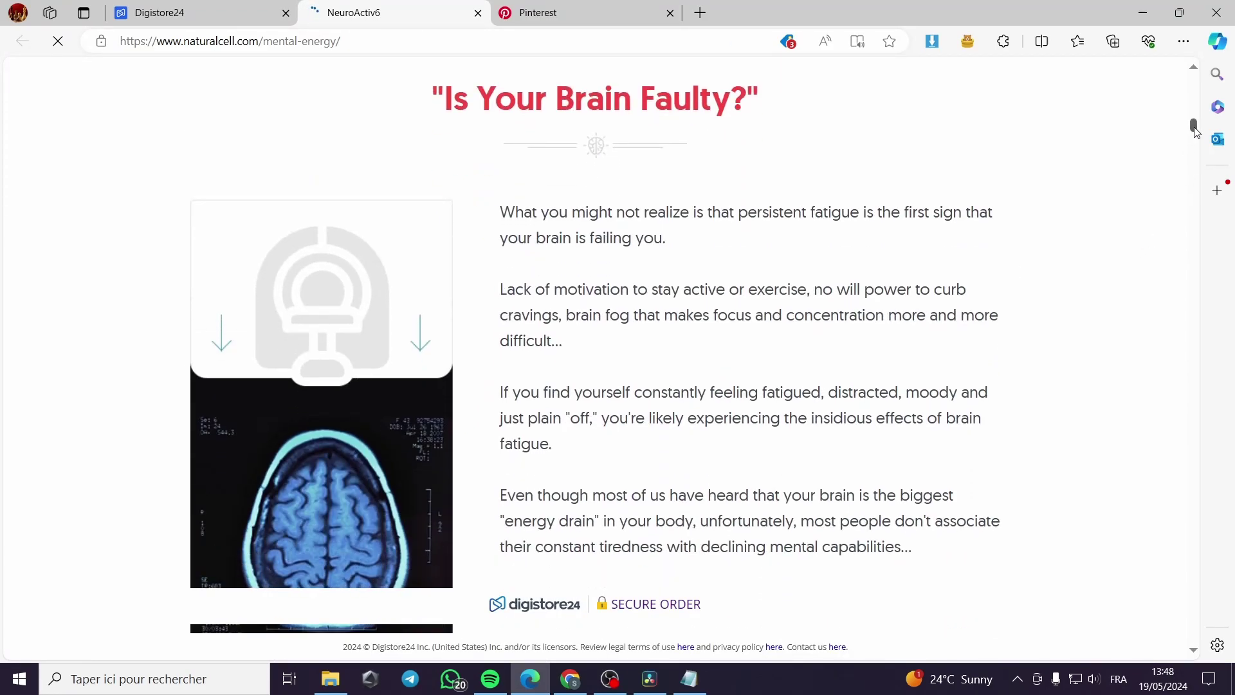
{"action": "left_click_drag", "start_coordinate": [1189, 130], "coordinate": [1232, 564]}
{"action": "scroll", "coordinate": [662, 511], "scroll_direction": "down", "scroll_amount": 1}
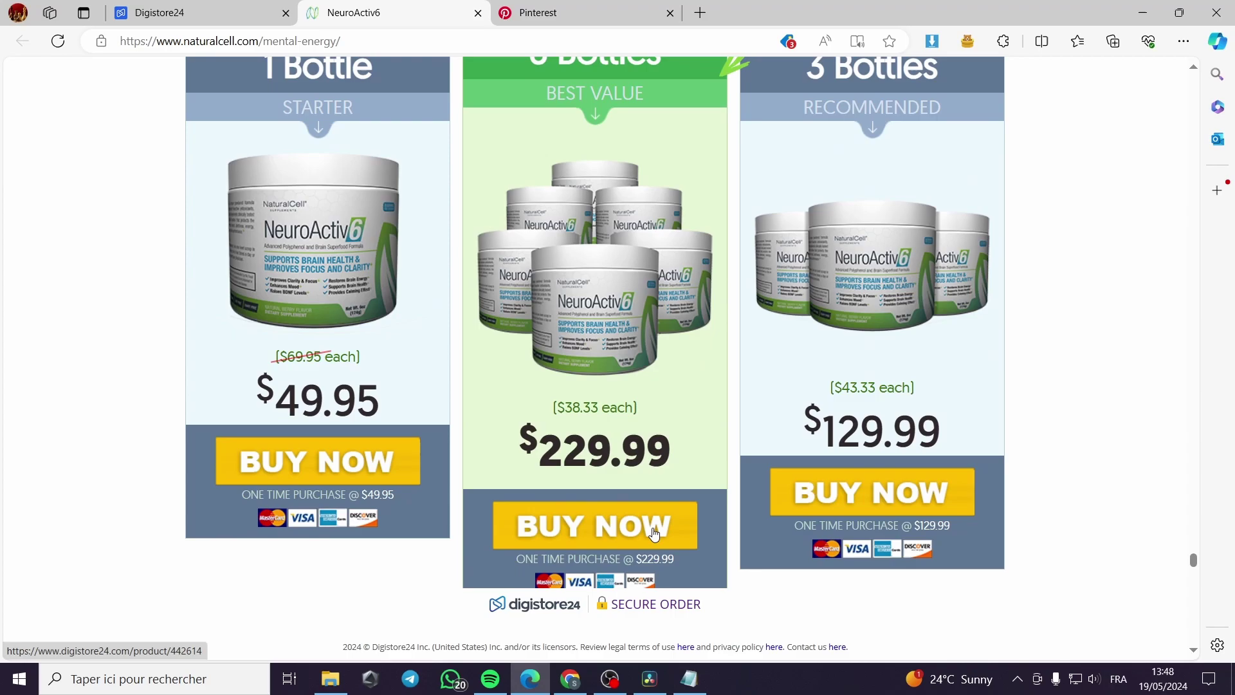
{"action": "scroll", "coordinate": [550, 386], "scroll_direction": "up", "scroll_amount": 7}
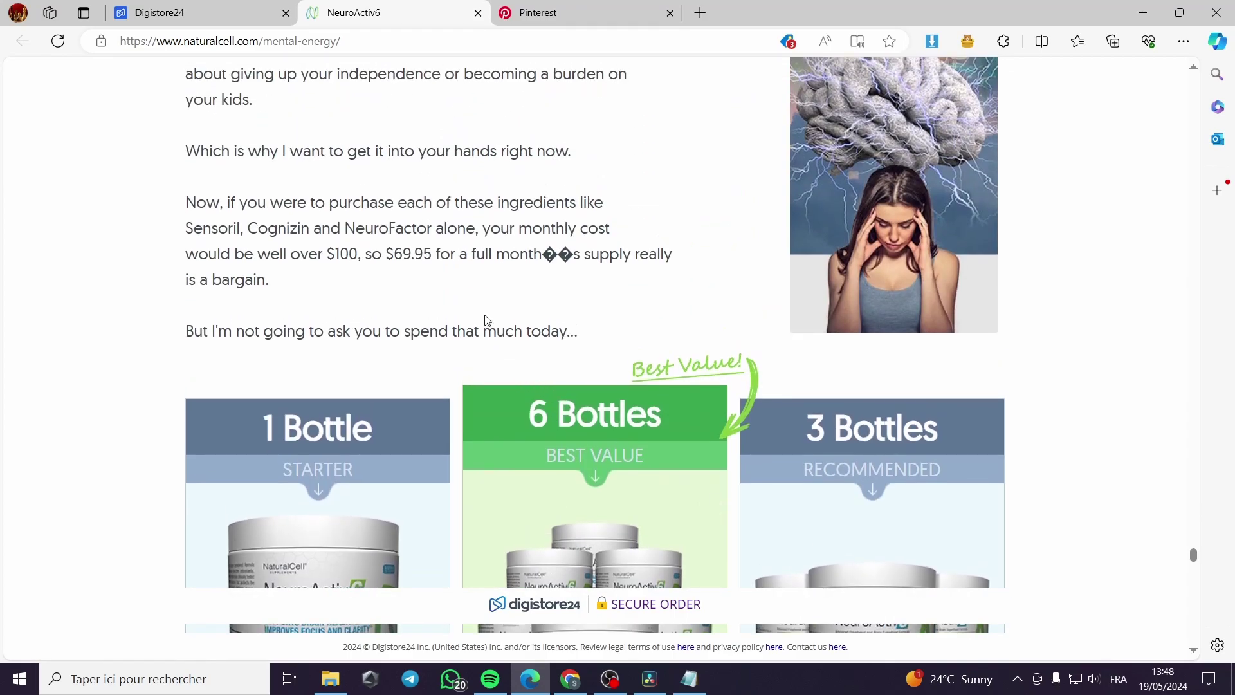
{"action": "scroll", "coordinate": [597, 347], "scroll_direction": "up", "scroll_amount": 10}
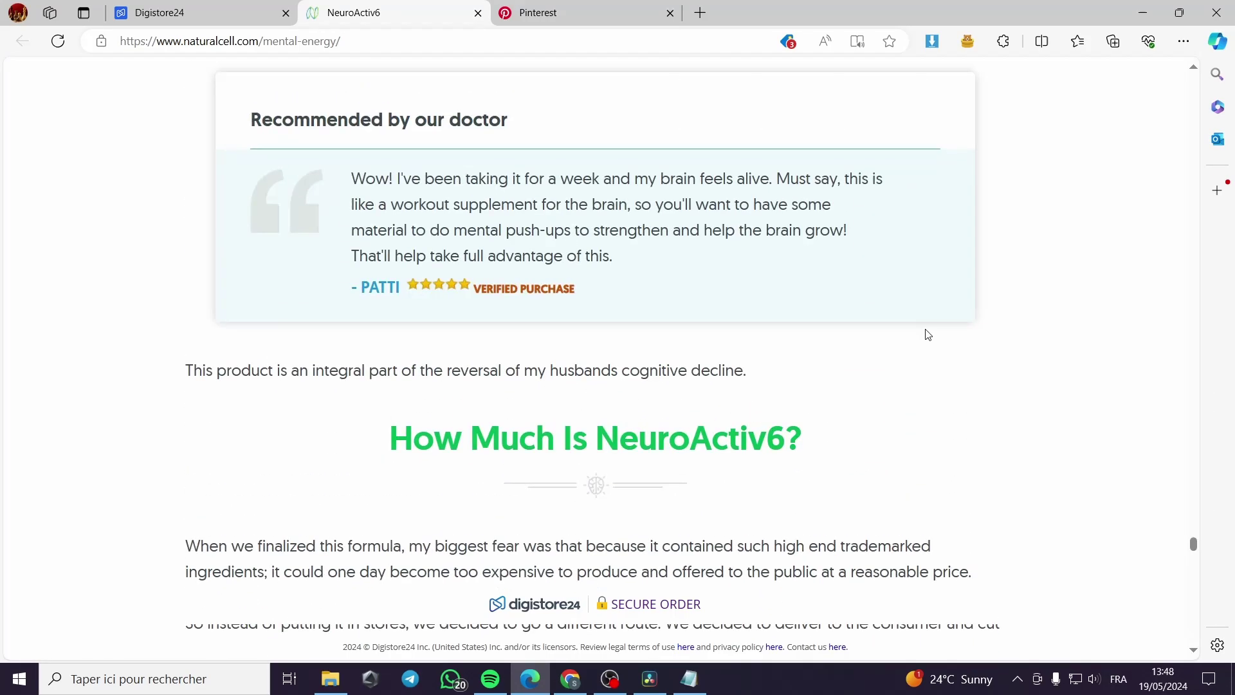
{"action": "left_click_drag", "start_coordinate": [1198, 548], "coordinate": [1206, 84]}
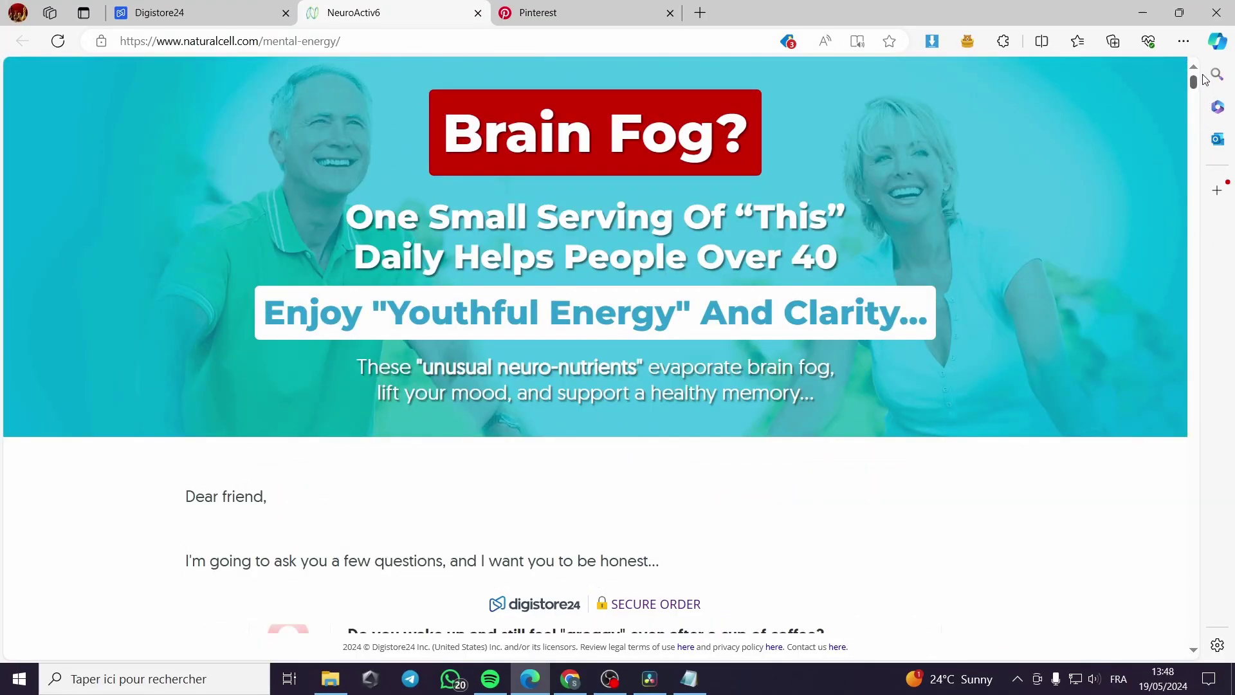
{"action": "left_click", "coordinate": [193, 12]}
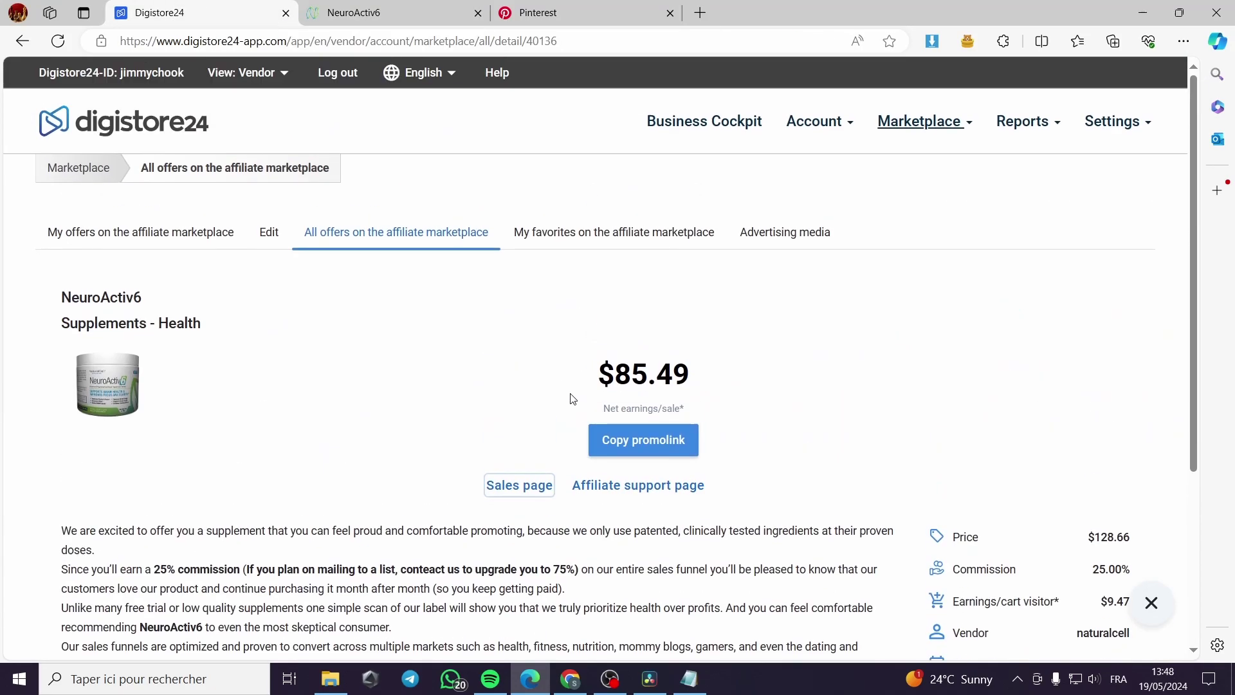
{"action": "left_click", "coordinate": [345, 14]}
{"action": "scroll", "coordinate": [1153, 204], "scroll_direction": "down", "scroll_amount": 8}
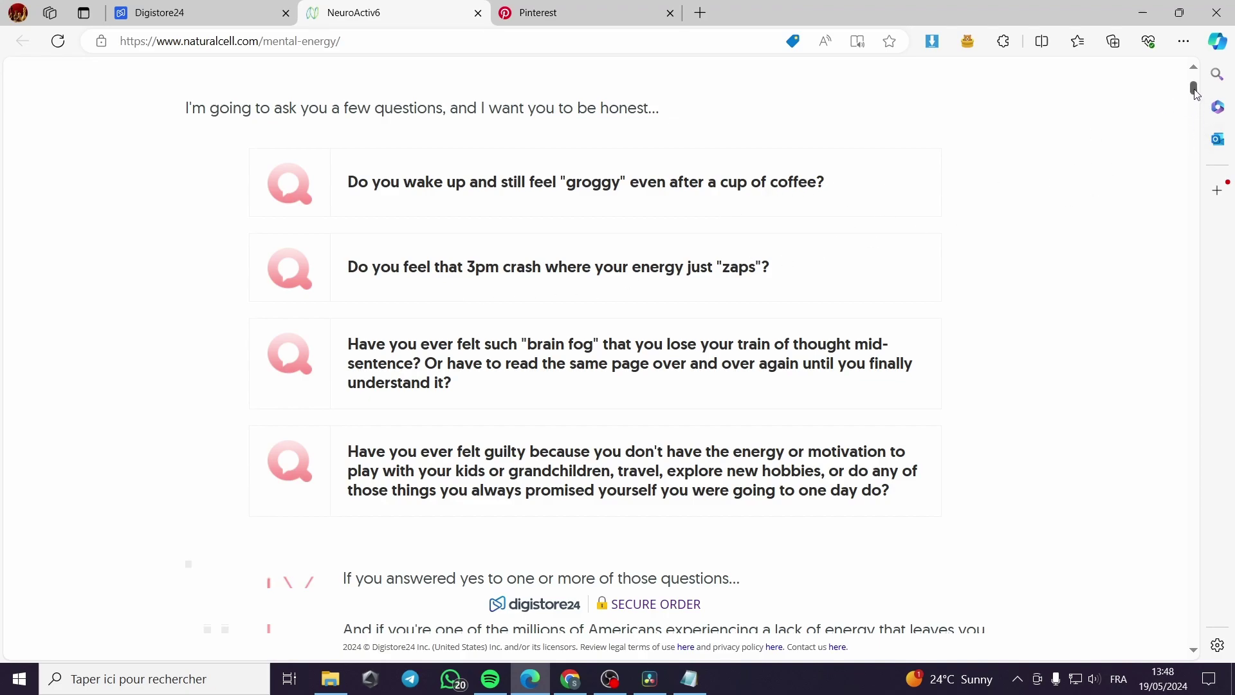
{"action": "scroll", "coordinate": [1040, 94], "scroll_direction": "up", "scroll_amount": 1}
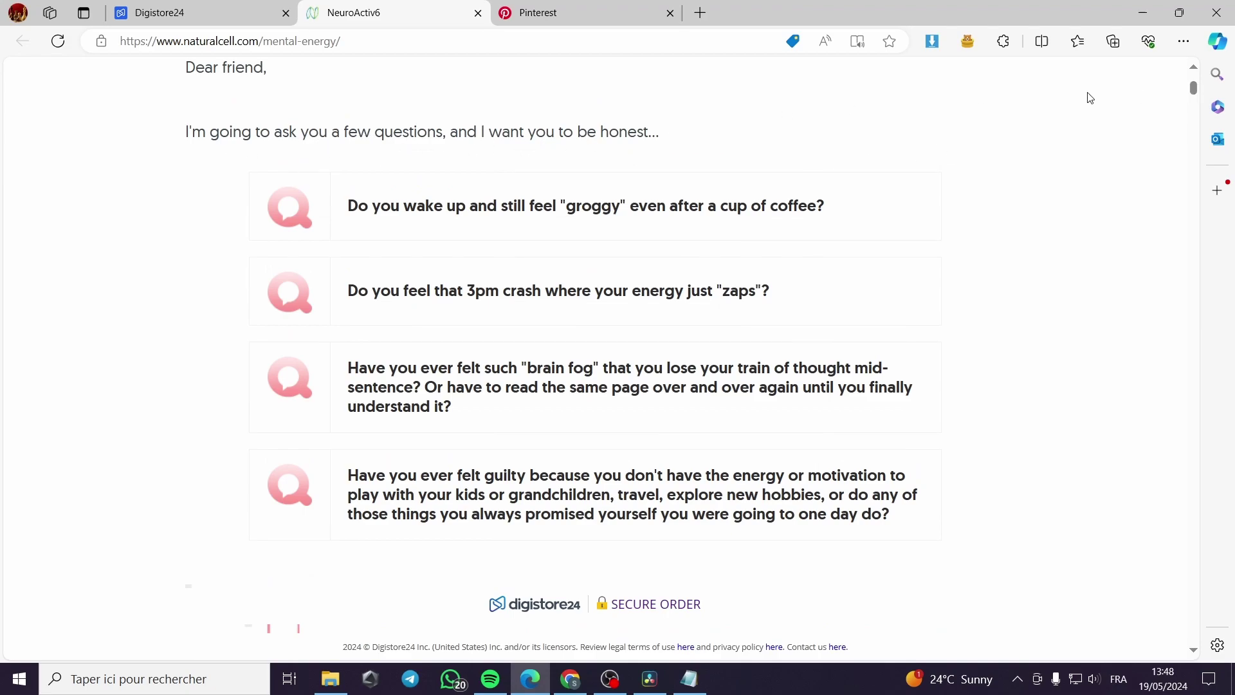
{"action": "left_click_drag", "start_coordinate": [1194, 88], "coordinate": [1193, 176]}
{"action": "scroll", "coordinate": [338, 347], "scroll_direction": "down", "scroll_amount": 15}
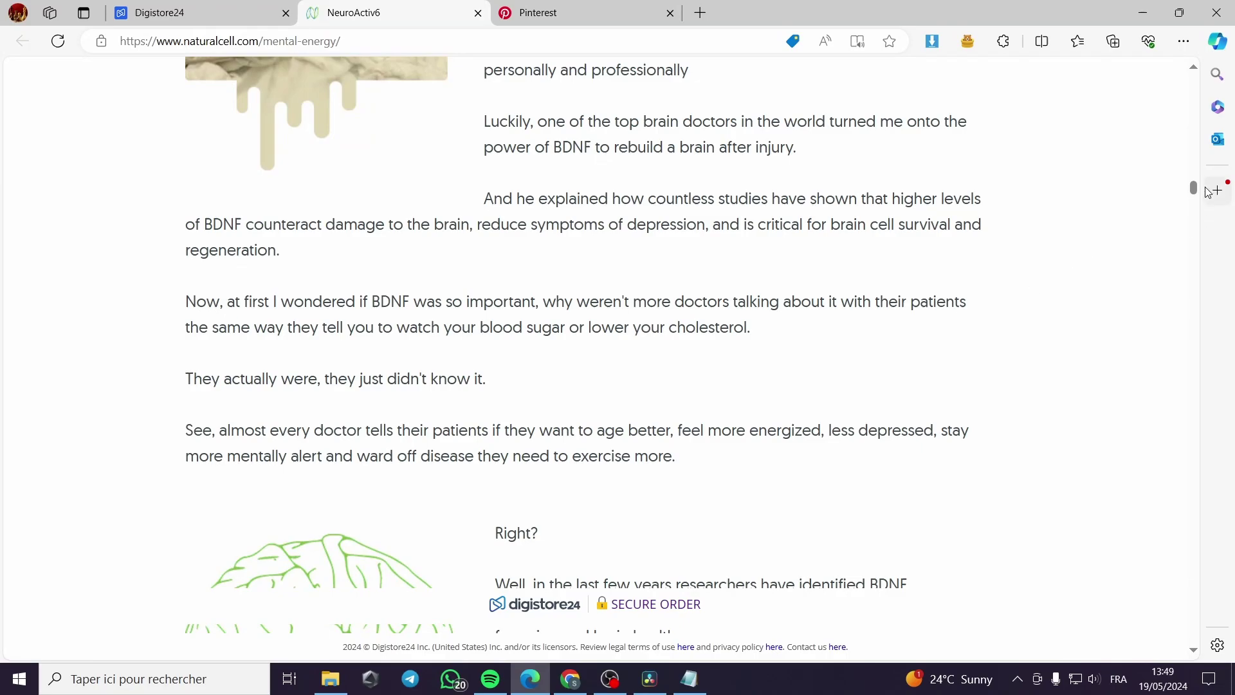
{"action": "left_click_drag", "start_coordinate": [1194, 187], "coordinate": [1213, 273]}
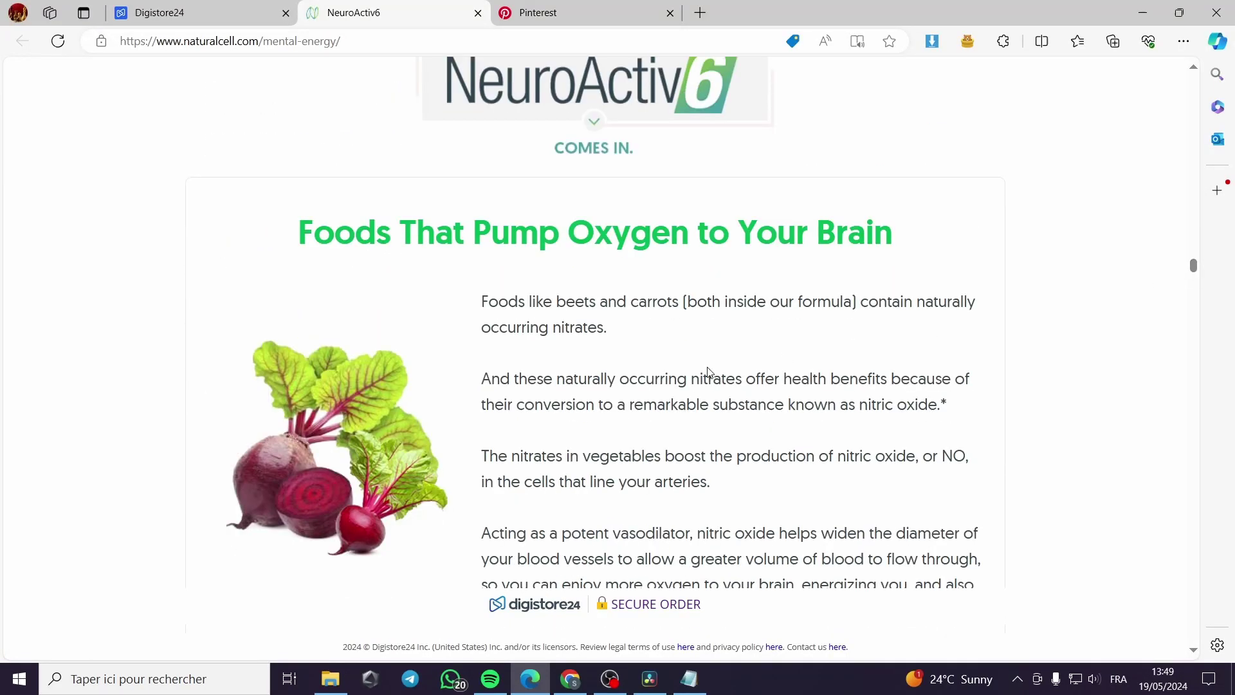
{"action": "scroll", "coordinate": [685, 372], "scroll_direction": "down", "scroll_amount": 7}
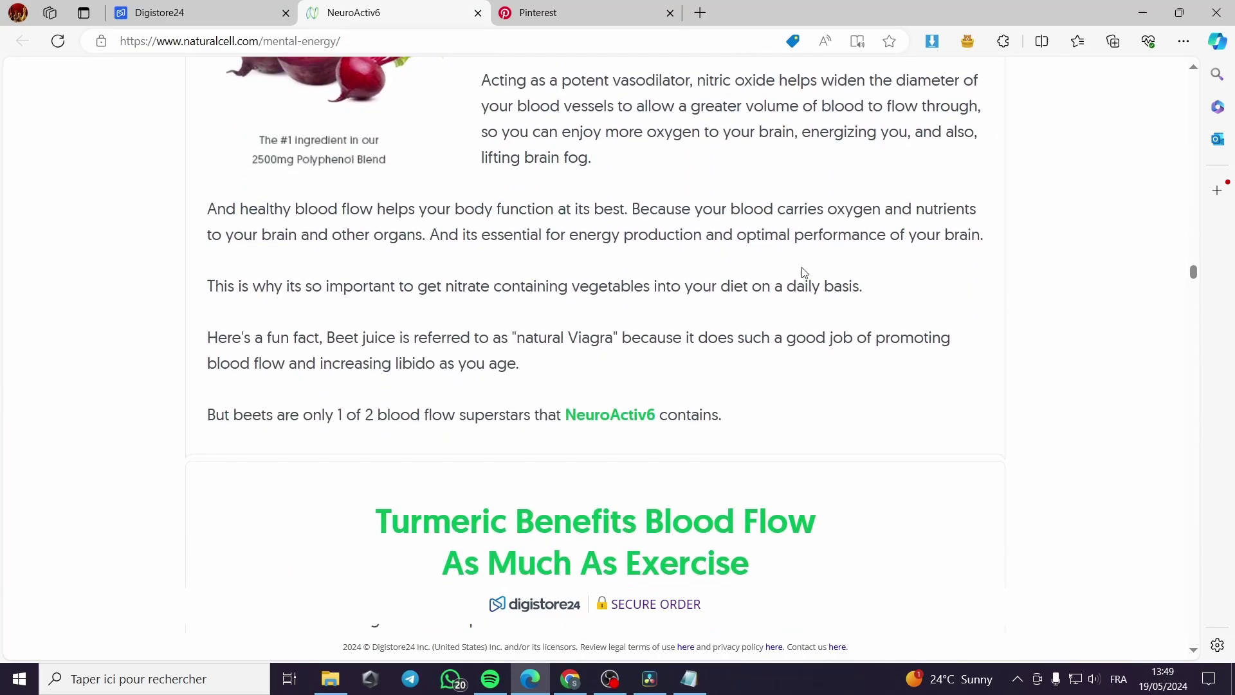
{"action": "left_click_drag", "start_coordinate": [1195, 274], "coordinate": [1228, 600]}
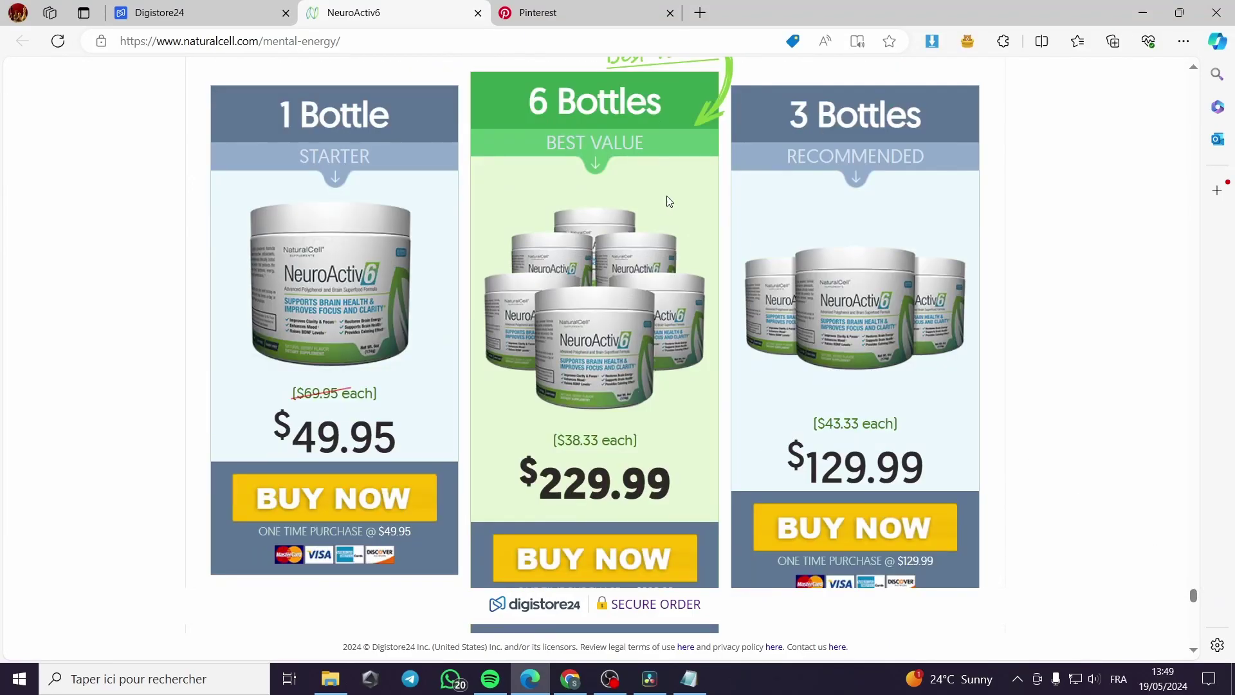
Step: Load the jacksmithwebsite Google Sites editor in a new Edge tab from the sites.google suggestion
{"action": "left_click", "coordinate": [703, 13]}
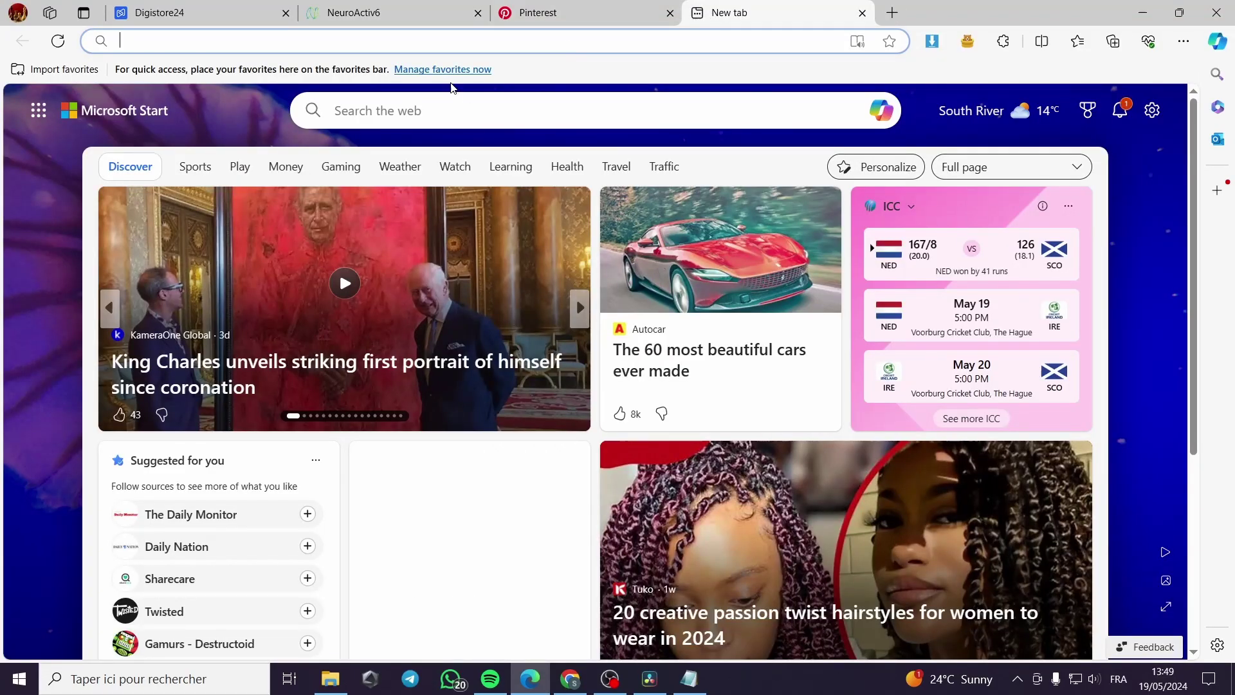
{"action": "type", "text": "si"}
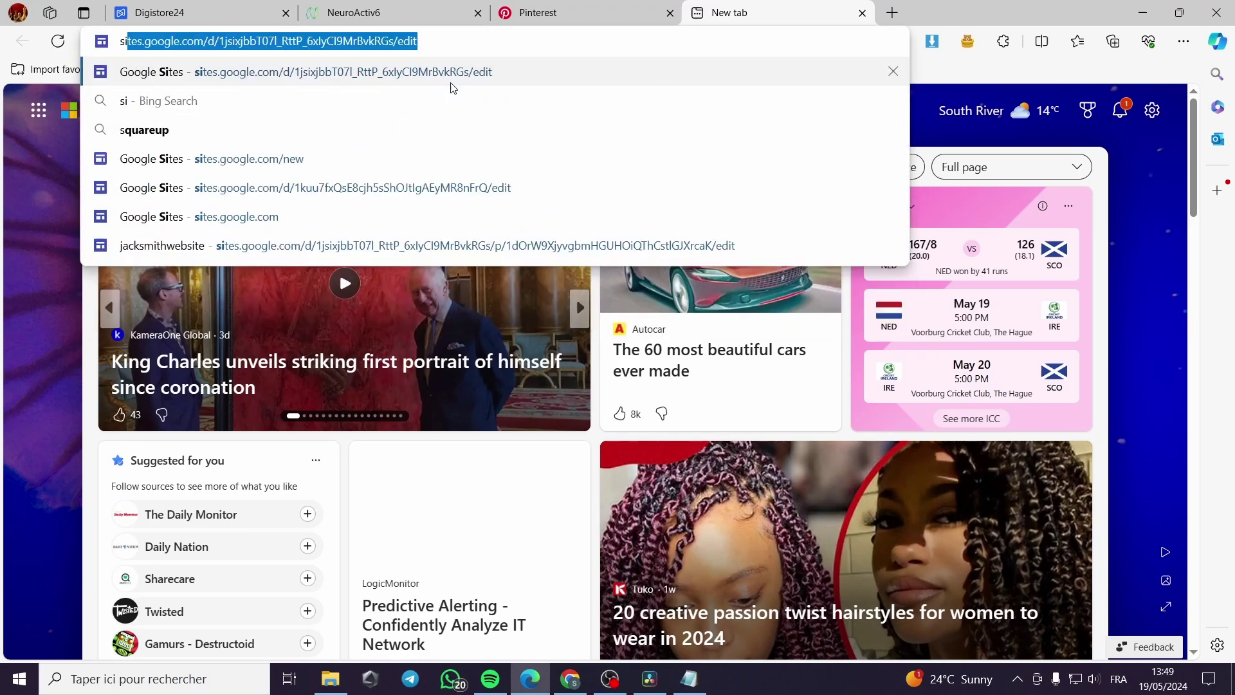
{"action": "type", "text": "tes.googl"}
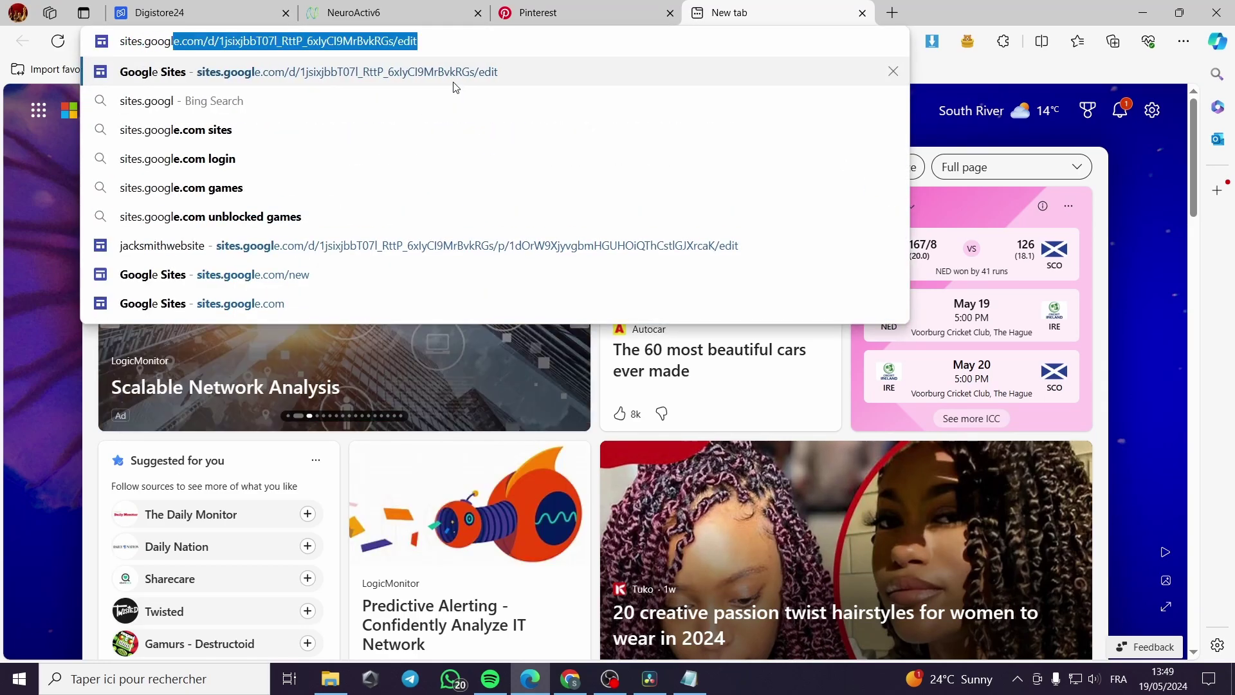
{"action": "key", "text": "Return"}
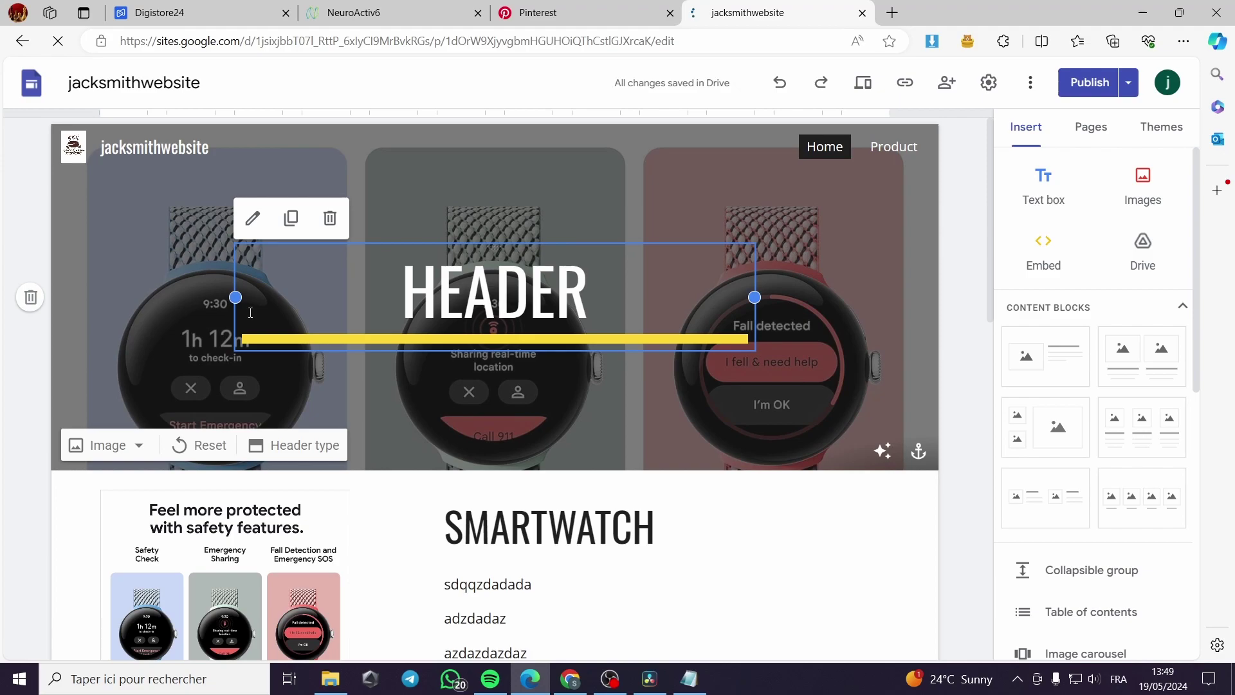
Step: Open the Model 1 Learn more button's link settings and select its placeholder link
{"action": "scroll", "coordinate": [672, 442], "scroll_direction": "down", "scroll_amount": 5}
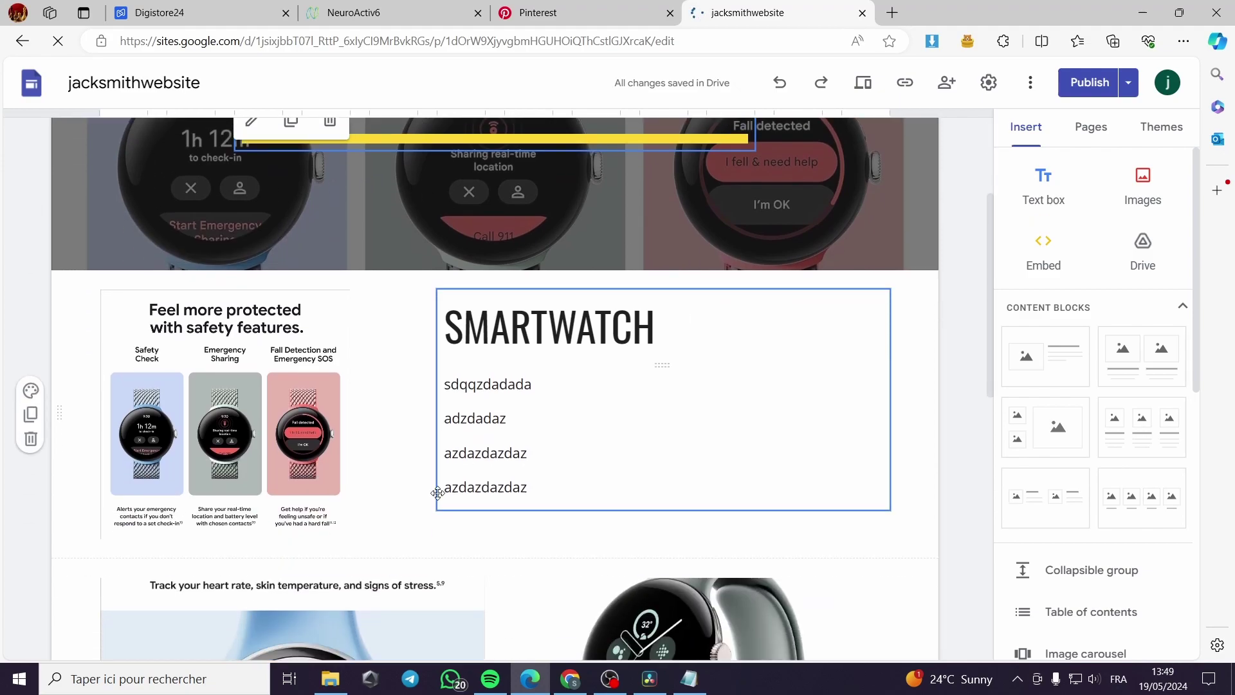
{"action": "scroll", "coordinate": [637, 270], "scroll_direction": "up", "scroll_amount": 5}
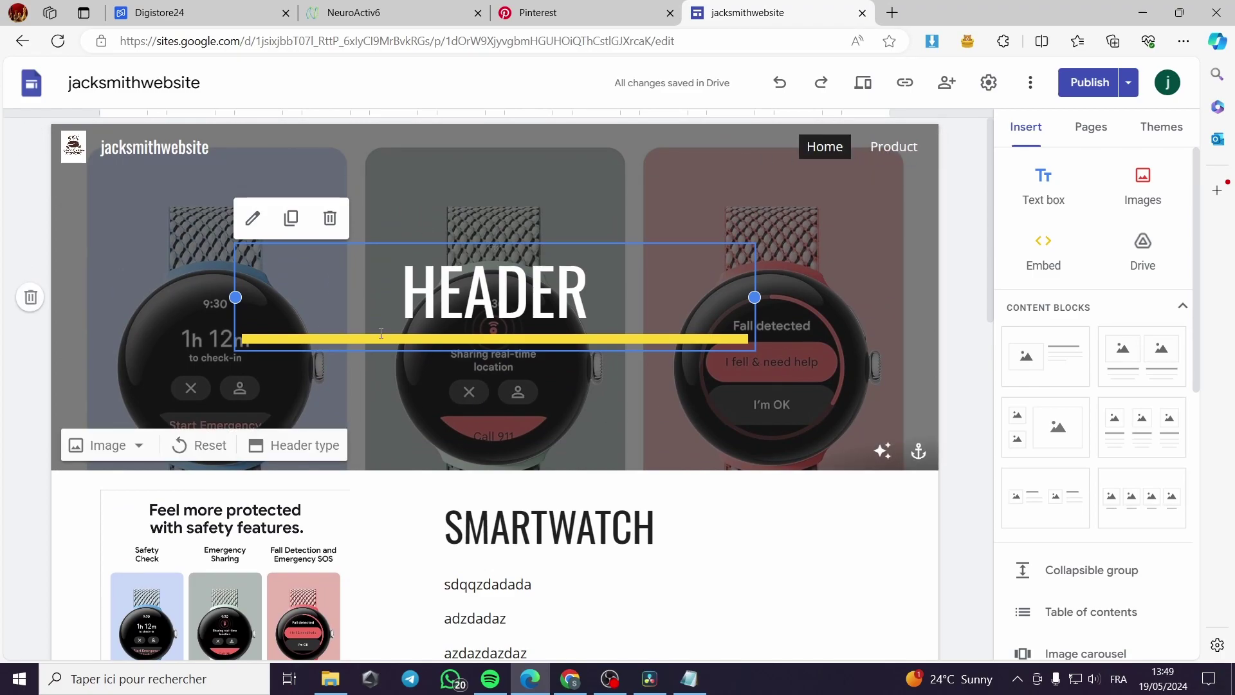
{"action": "scroll", "coordinate": [581, 285], "scroll_direction": "down", "scroll_amount": 6}
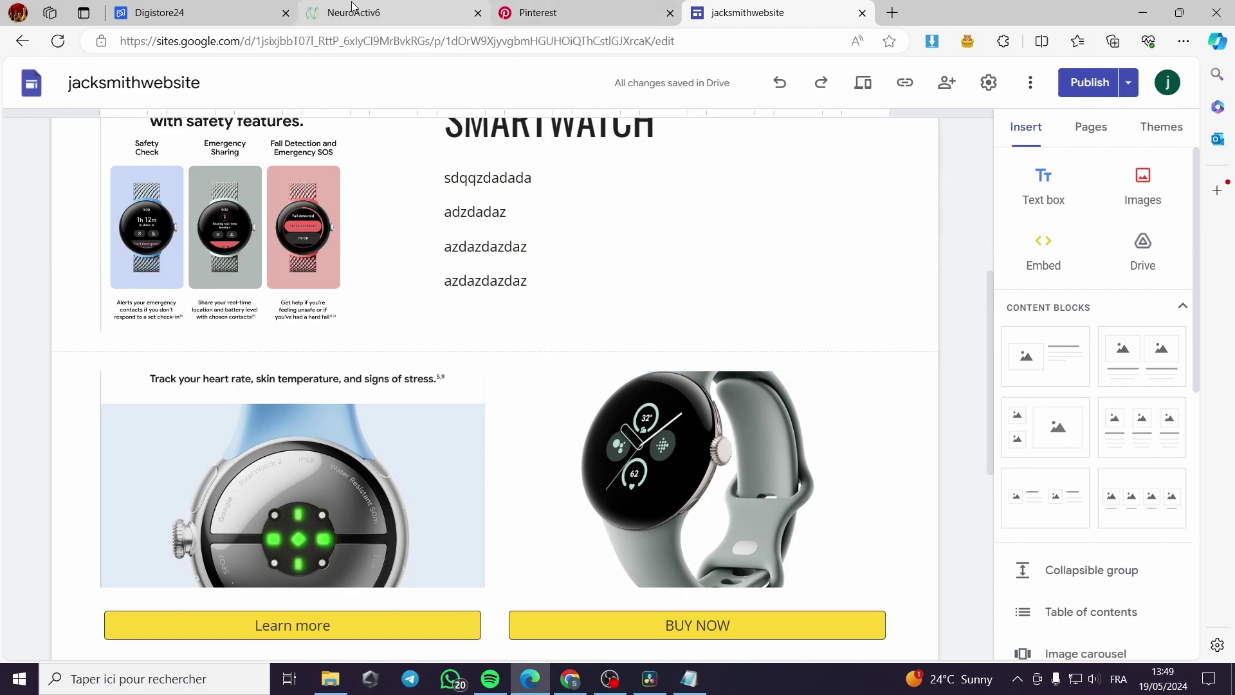
{"action": "scroll", "coordinate": [733, 491], "scroll_direction": "down", "scroll_amount": 3}
{"action": "left_click", "coordinate": [739, 466]}
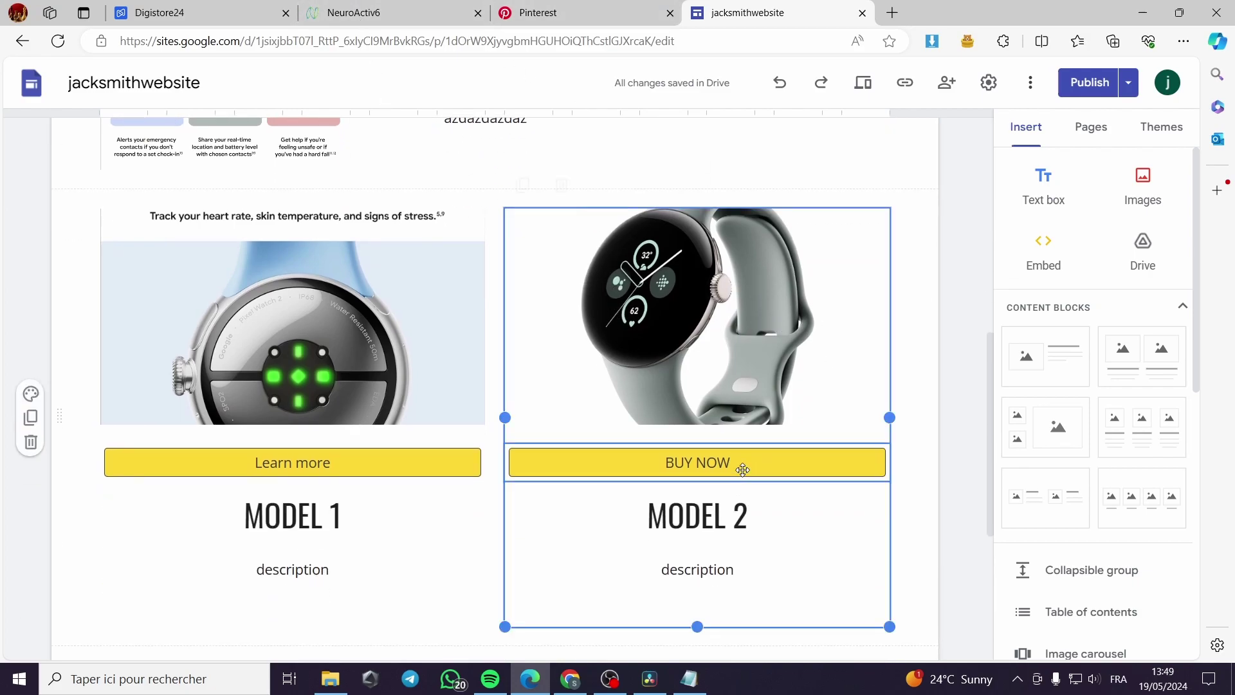
{"action": "double_click", "coordinate": [333, 462]}
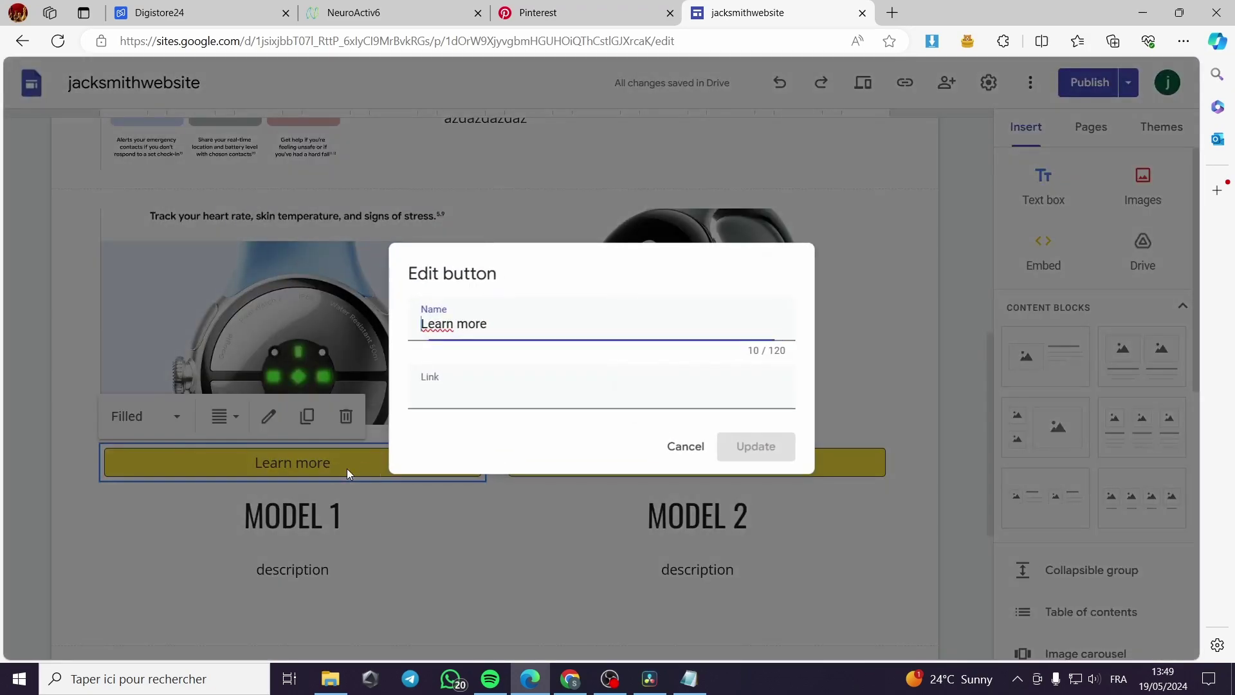
{"action": "left_click", "coordinate": [515, 373]}
{"action": "type", "text": "https://www.google.com/index.html"}
{"action": "left_click_drag", "start_coordinate": [629, 393], "coordinate": [341, 346]}
Step: Replace the Learn more link with the copied NeuroActiv6 Digistore24 promolink and update it
{"action": "left_click", "coordinate": [351, 12]}
{"action": "left_click", "coordinate": [161, 13]}
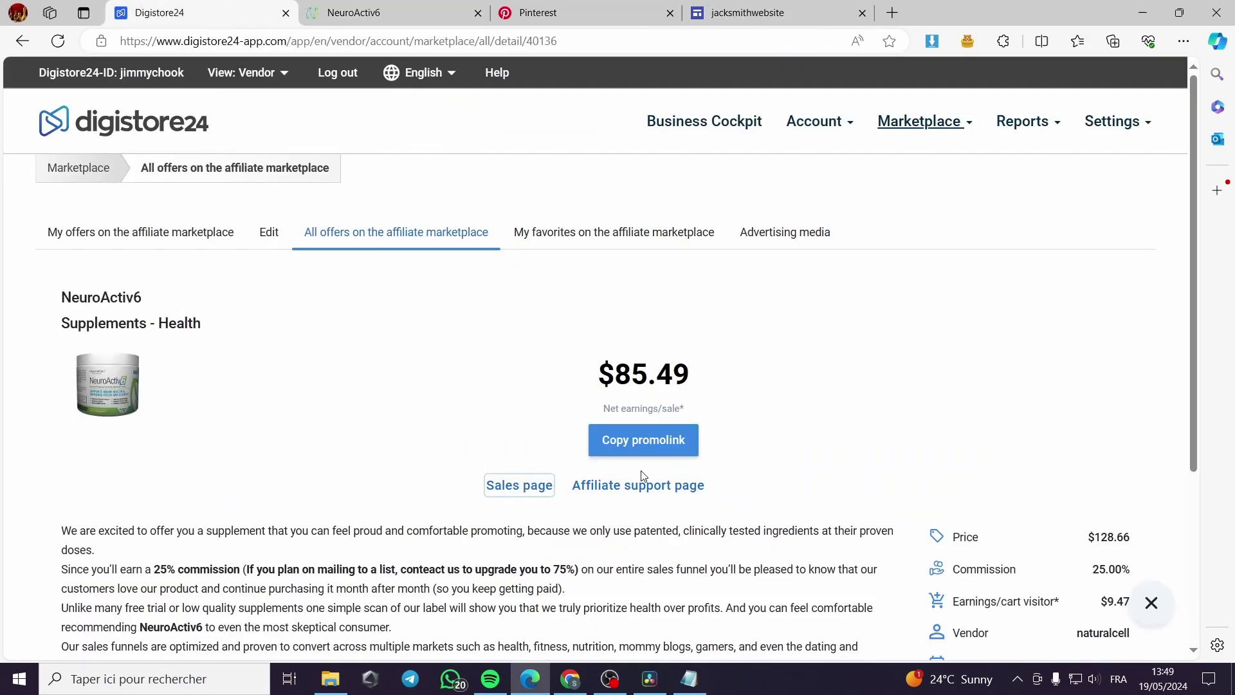
{"action": "left_click", "coordinate": [663, 448]}
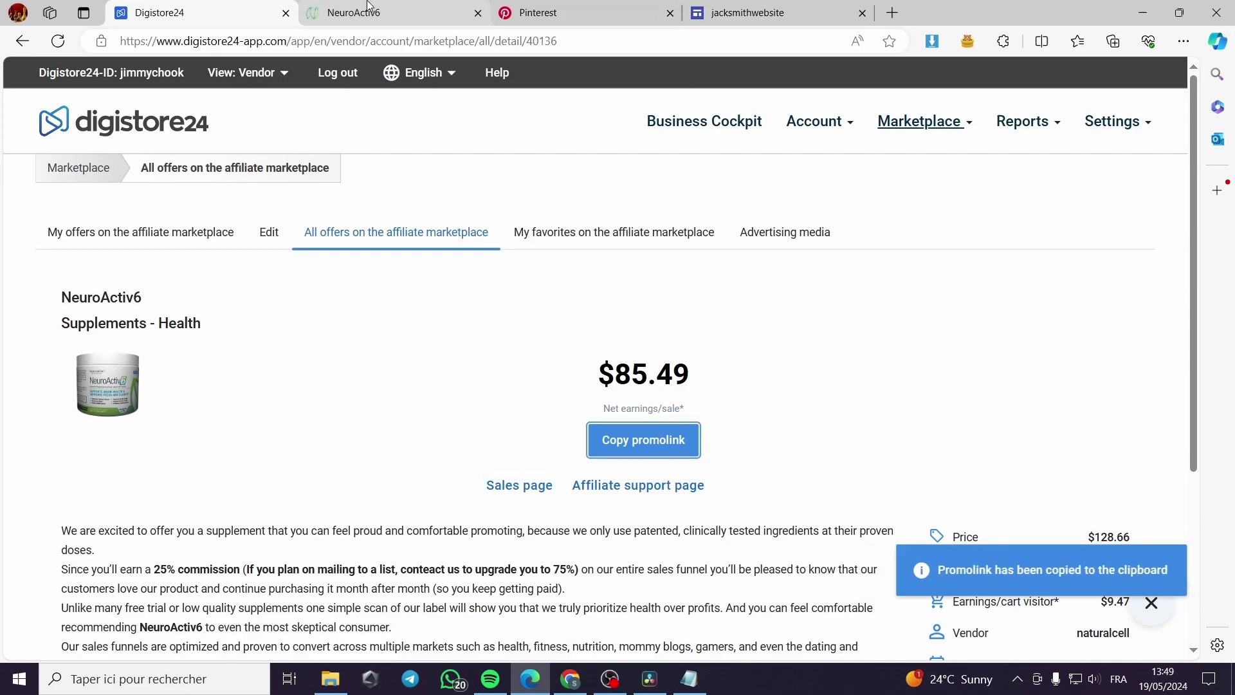
{"action": "left_click", "coordinate": [716, 7]}
{"action": "key", "text": "ctrl+v"}
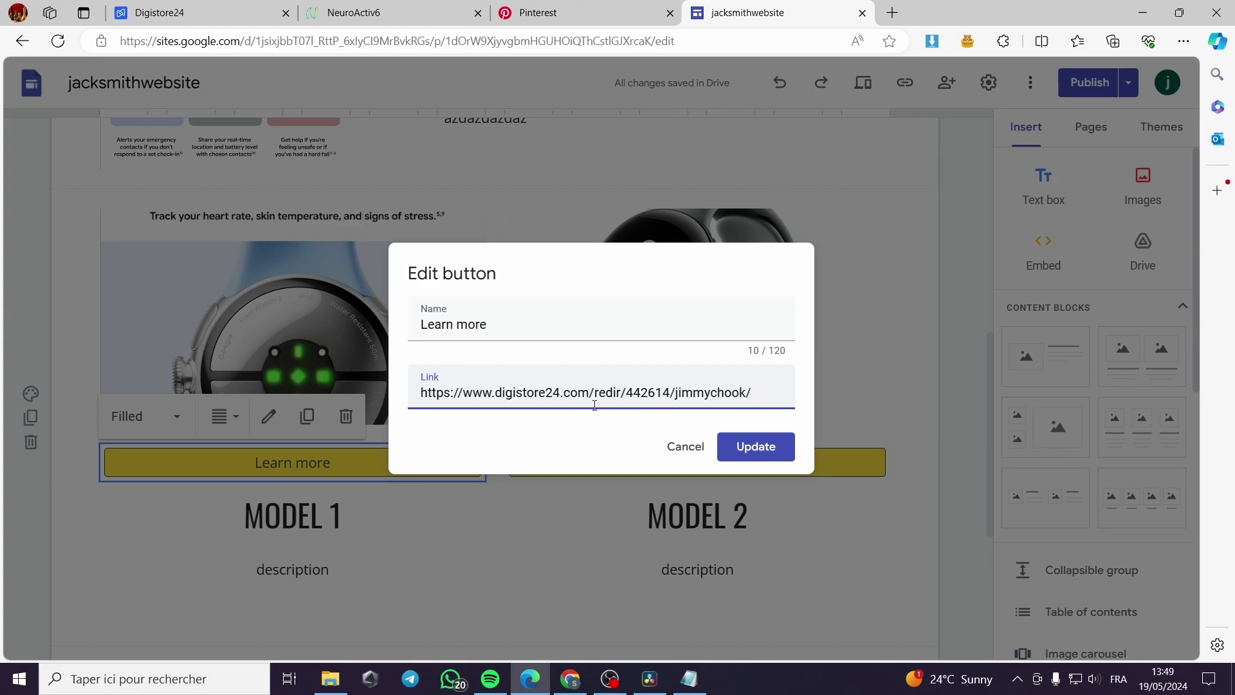
{"action": "left_click", "coordinate": [753, 445]}
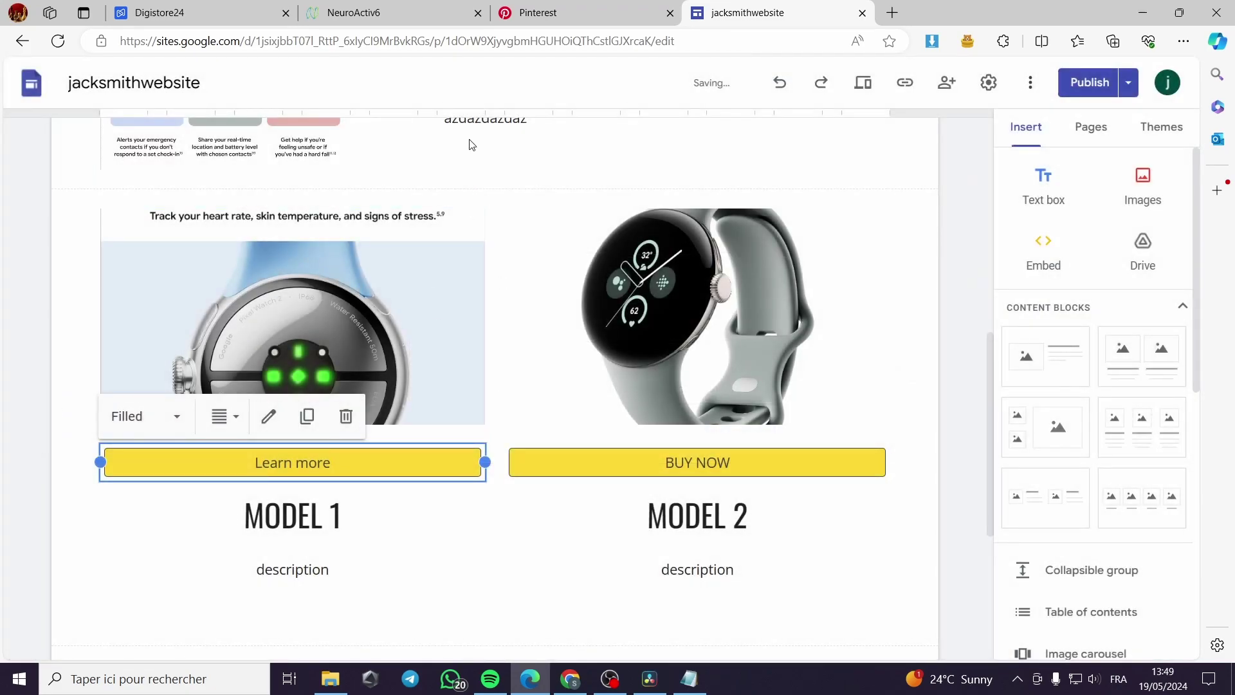
{"action": "left_click", "coordinate": [211, 10]}
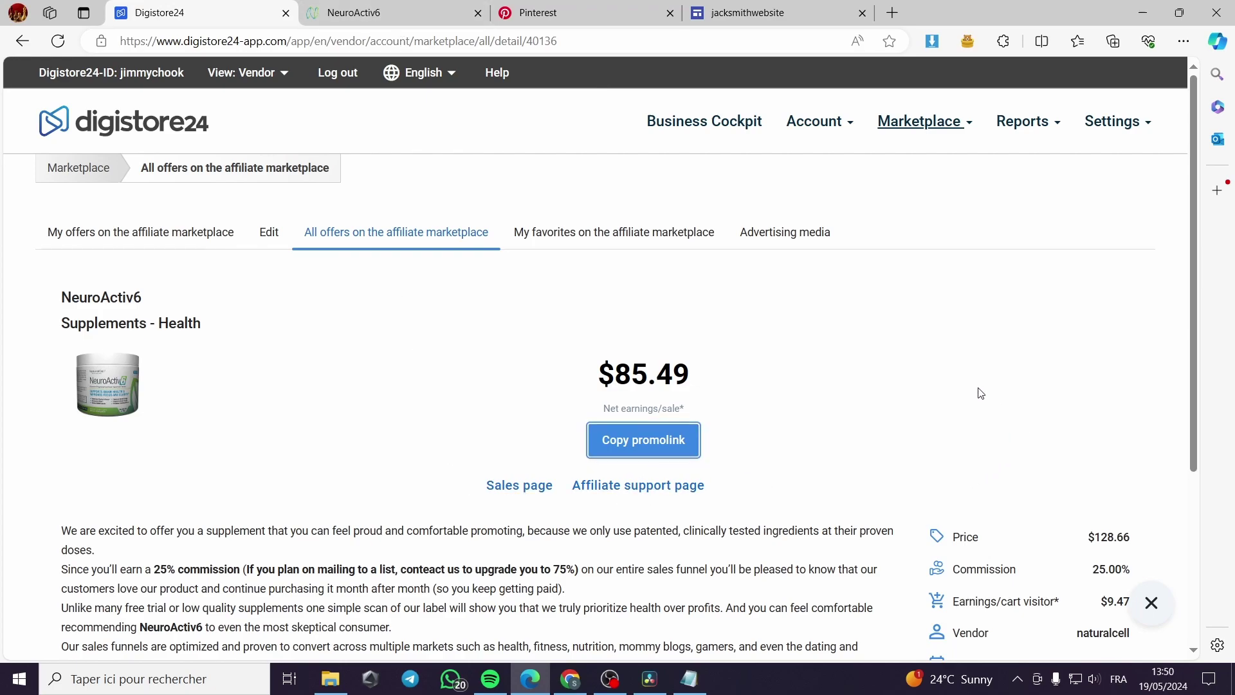
Step: Scroll through the NeuroActiv6 sales page, then close its tab
{"action": "scroll", "coordinate": [389, 535], "scroll_direction": "down", "scroll_amount": 3}
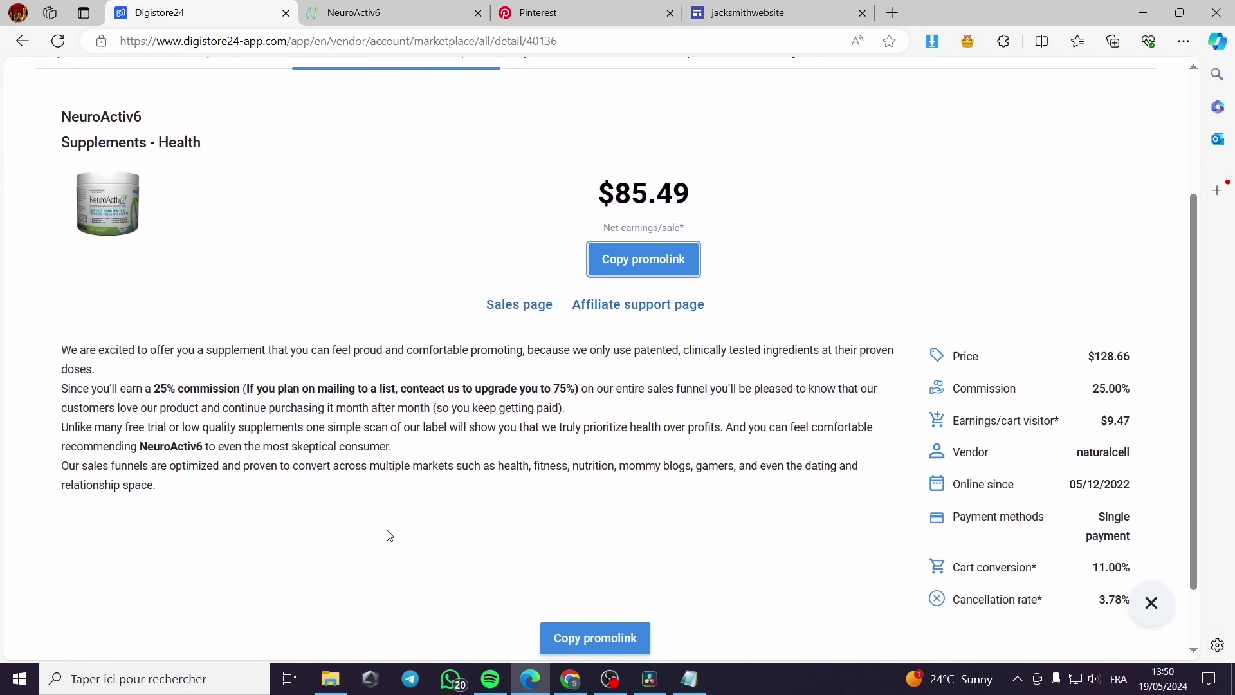
{"action": "scroll", "coordinate": [534, 459], "scroll_direction": "down", "scroll_amount": 2}
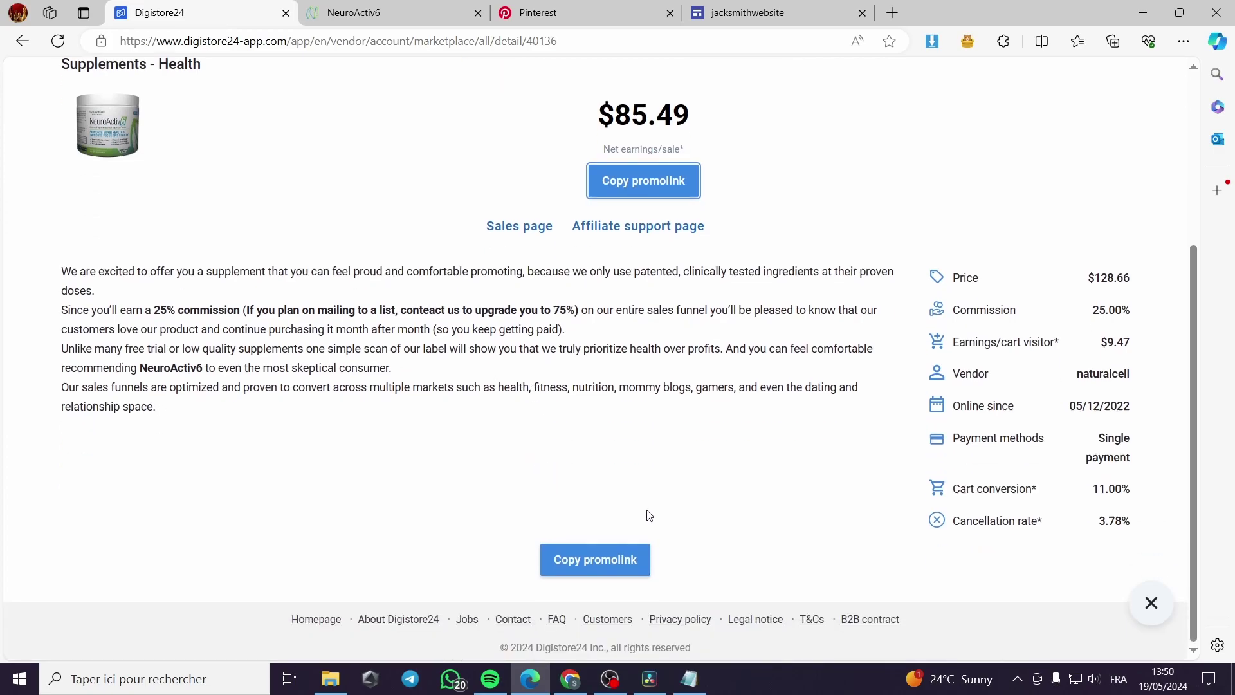
{"action": "scroll", "coordinate": [648, 514], "scroll_direction": "up", "scroll_amount": 4}
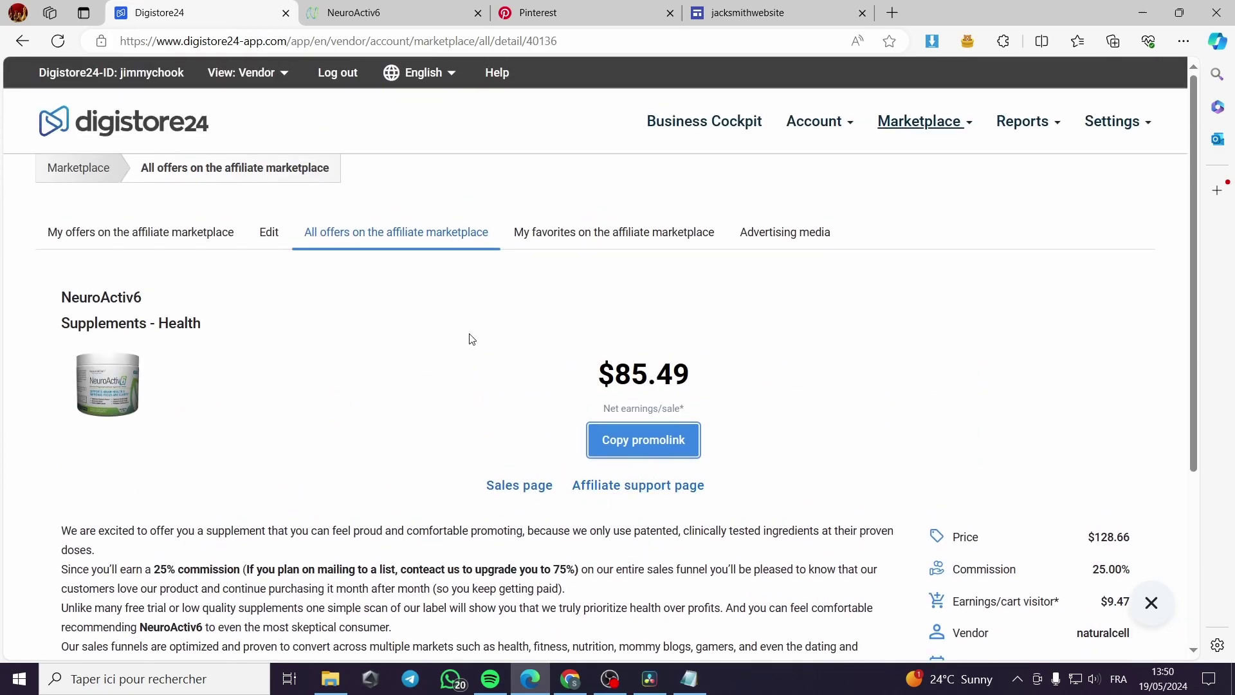
{"action": "left_click", "coordinate": [412, 6]}
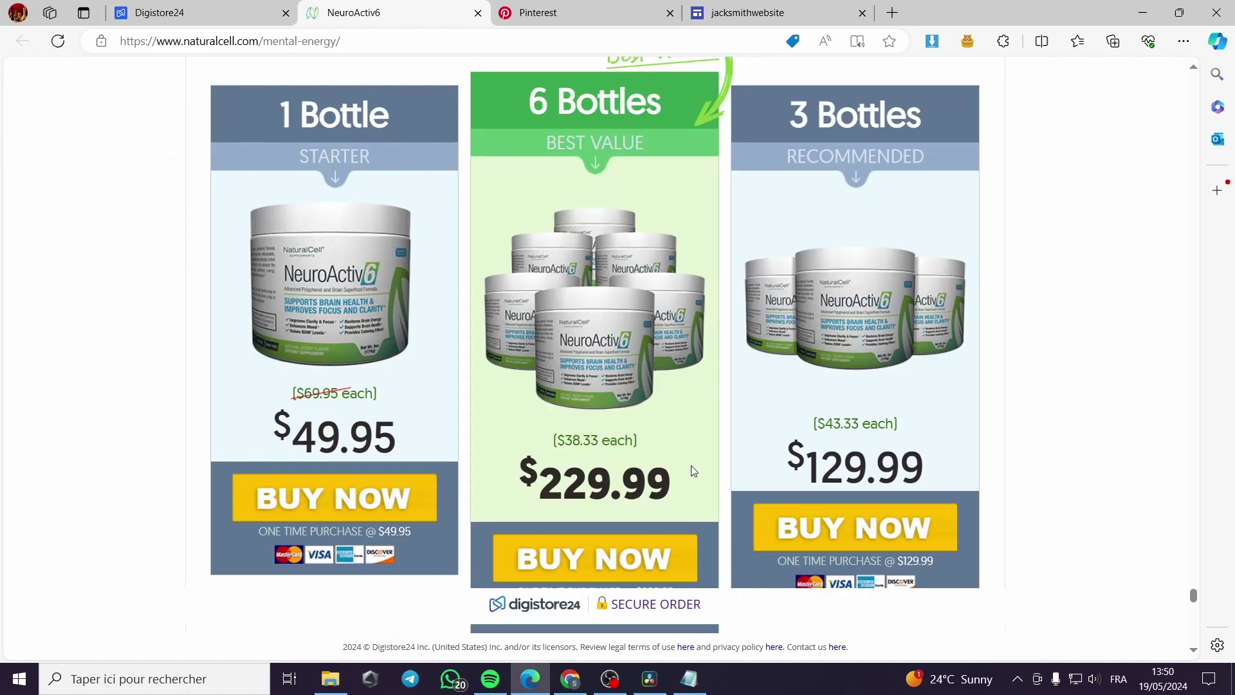
{"action": "scroll", "coordinate": [753, 465], "scroll_direction": "down", "scroll_amount": 1}
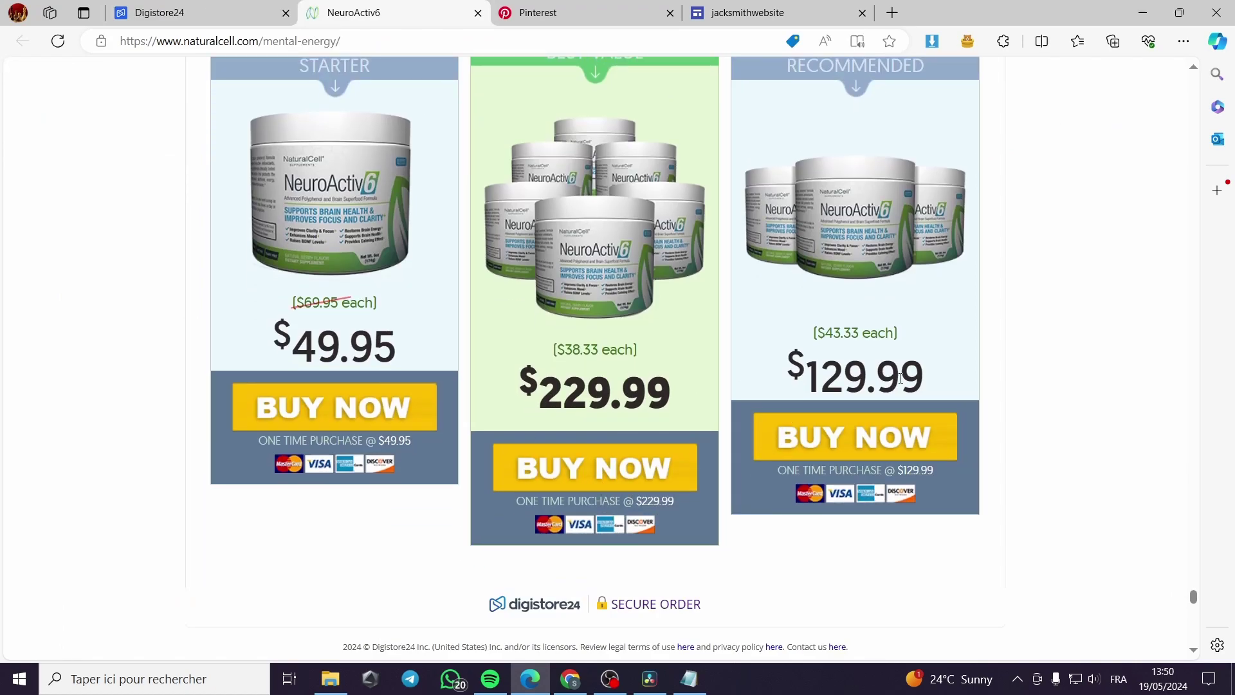
{"action": "scroll", "coordinate": [873, 467], "scroll_direction": "down", "scroll_amount": 4}
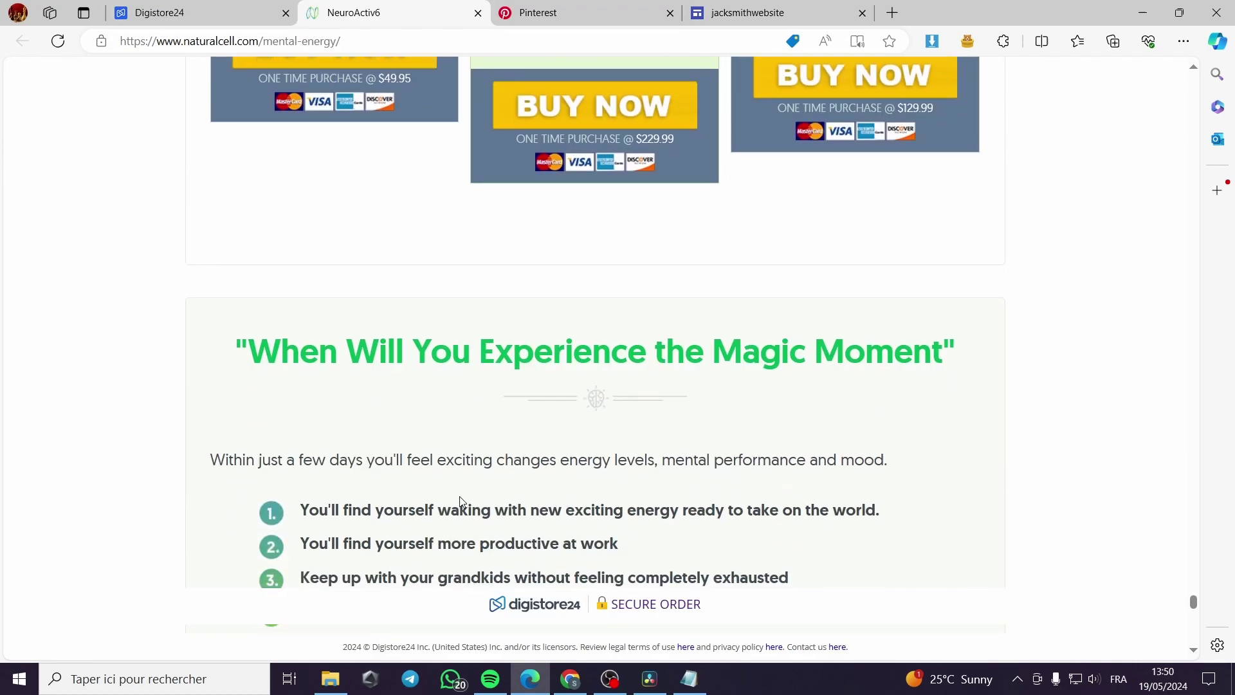
{"action": "scroll", "coordinate": [460, 502], "scroll_direction": "down", "scroll_amount": 5}
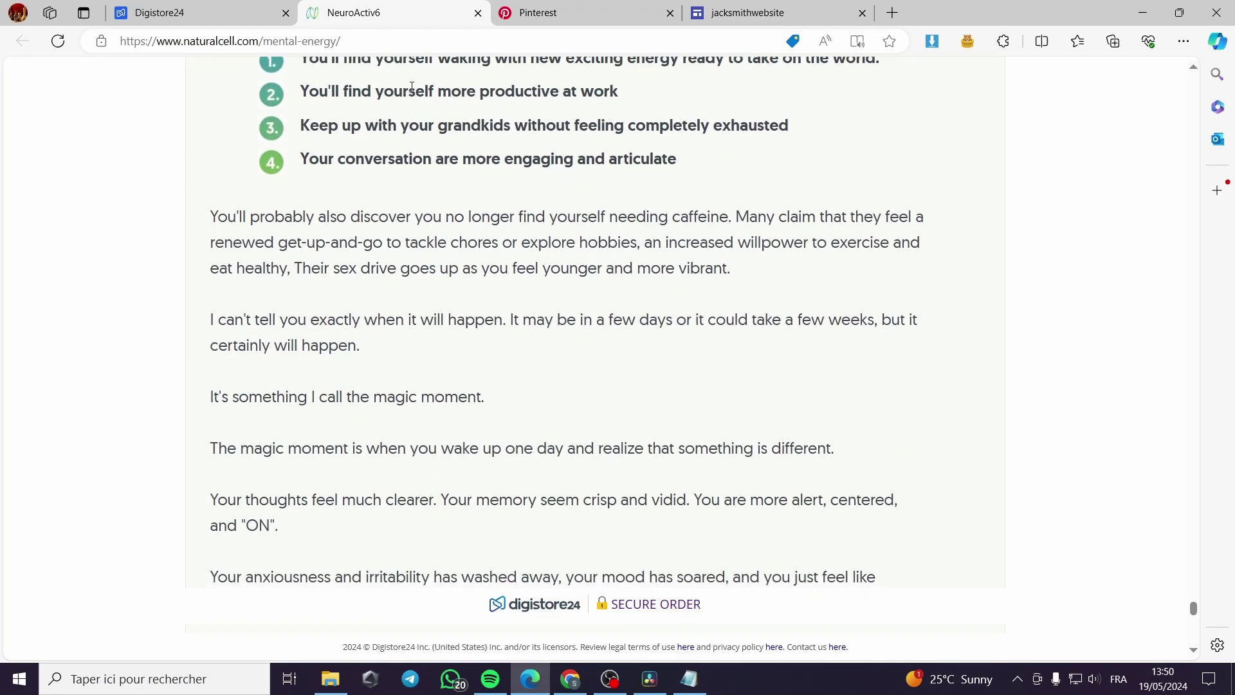
{"action": "left_click", "coordinate": [477, 13]}
Step: Open the NeuroActiv6 affiliate support page from the offer details and close it again
{"action": "left_click", "coordinate": [197, 6]}
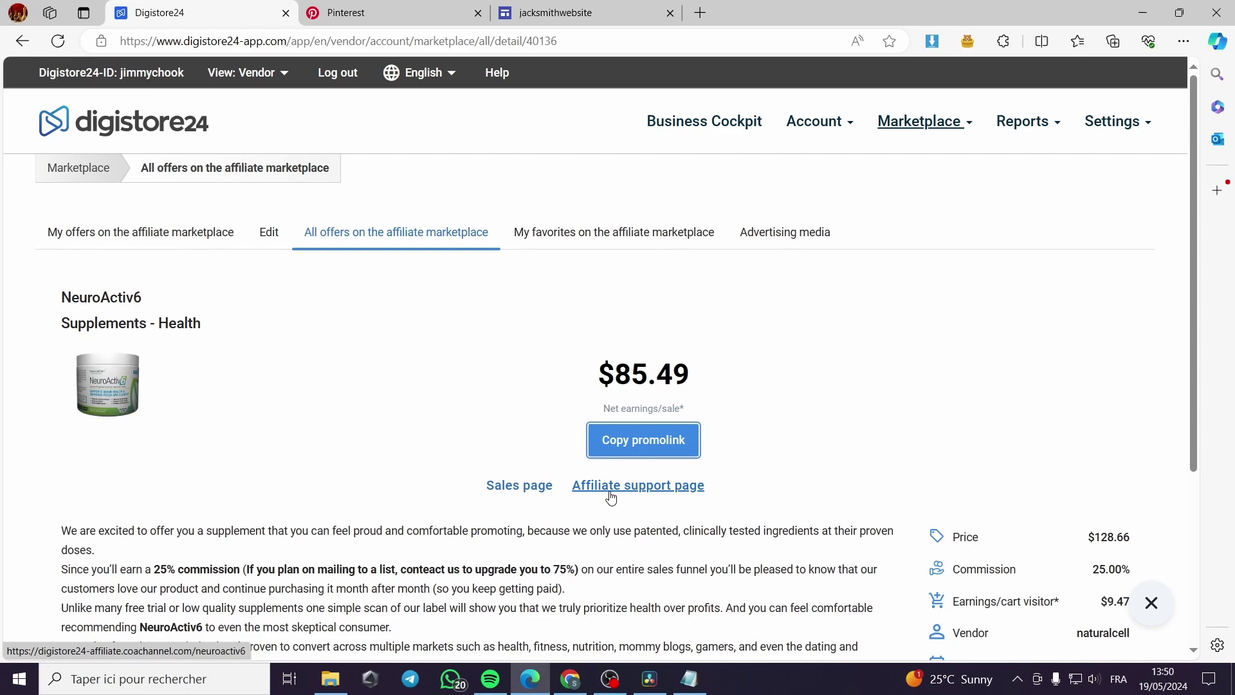
{"action": "left_click", "coordinate": [669, 495]}
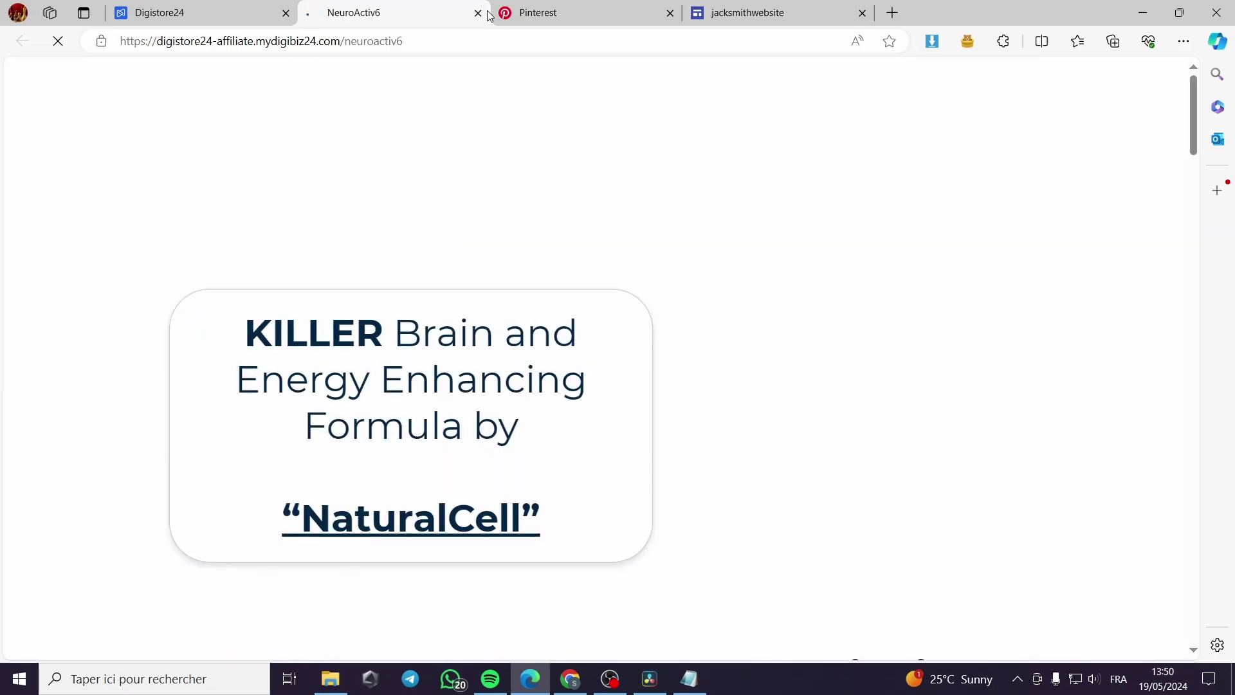
{"action": "left_click", "coordinate": [478, 13]}
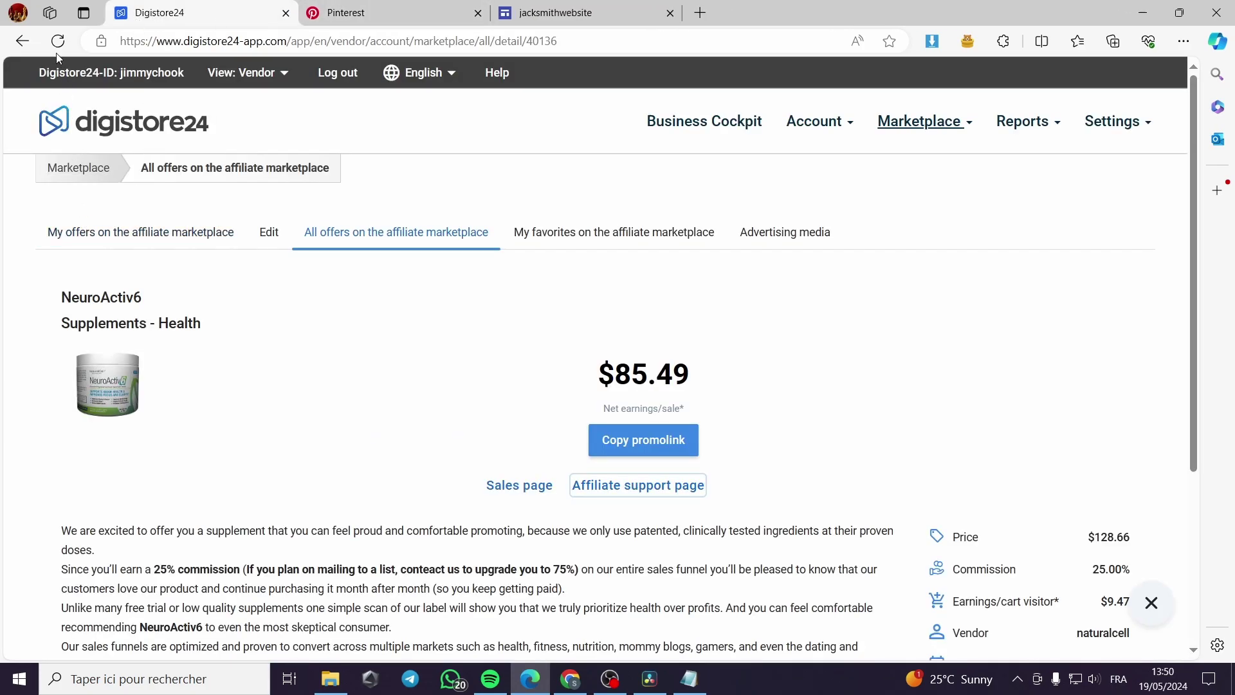
Step: Show all marketplace offers and filter Digital Products to the Education category
{"action": "left_click", "coordinate": [90, 167]}
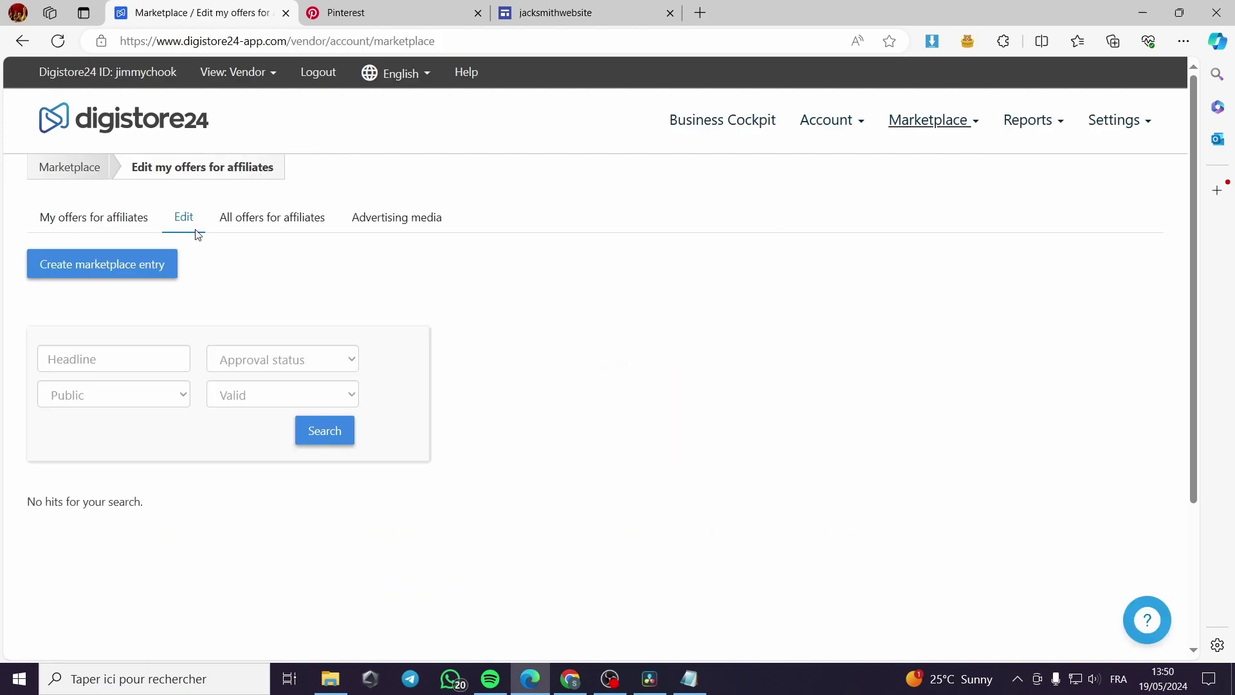
{"action": "left_click", "coordinate": [239, 224]}
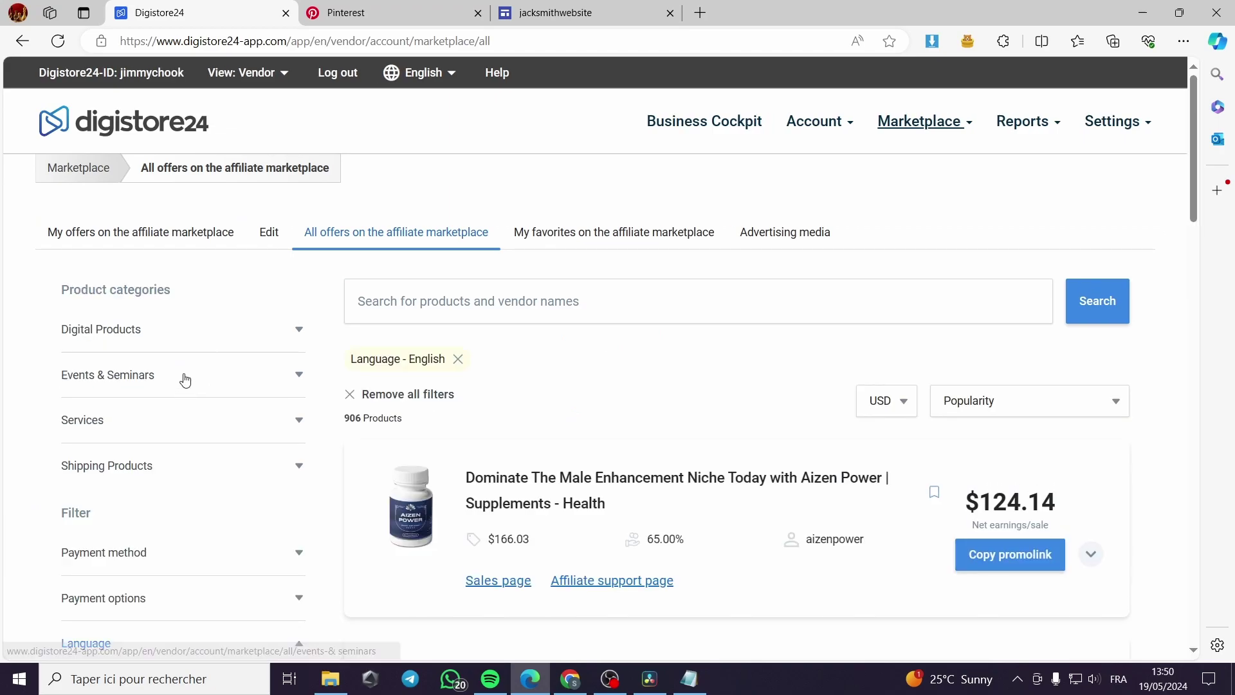
{"action": "left_click", "coordinate": [296, 332]}
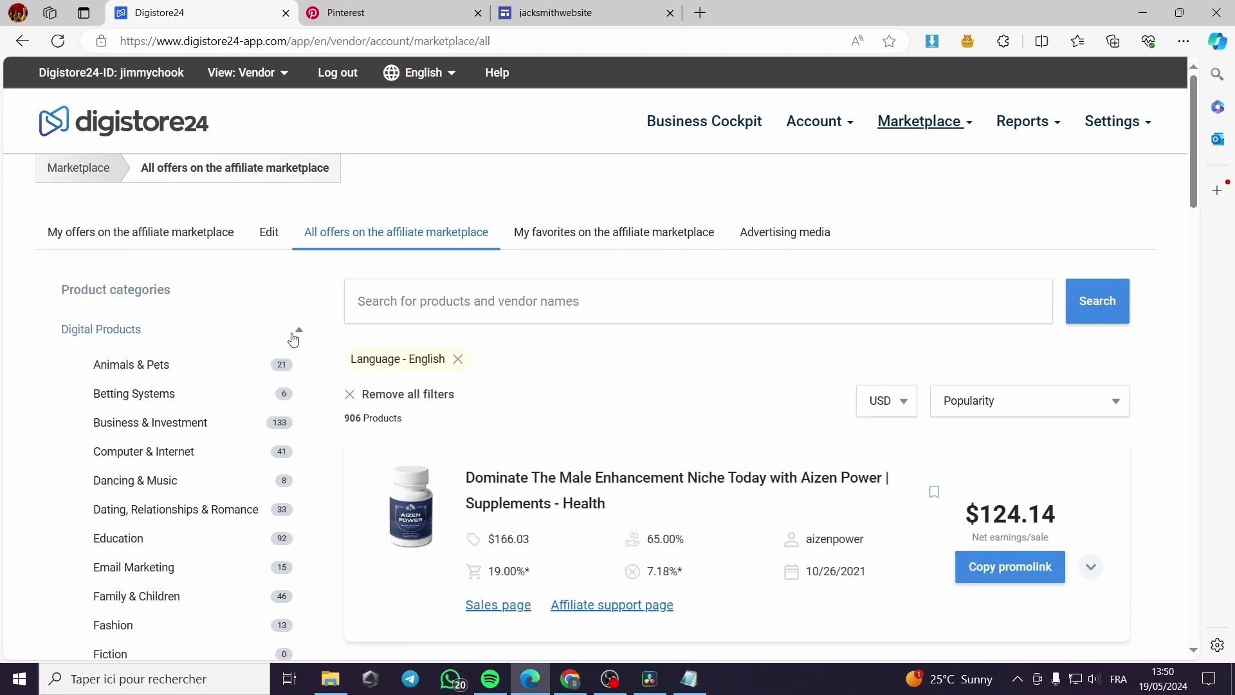
{"action": "scroll", "coordinate": [190, 319], "scroll_direction": "down", "scroll_amount": 3}
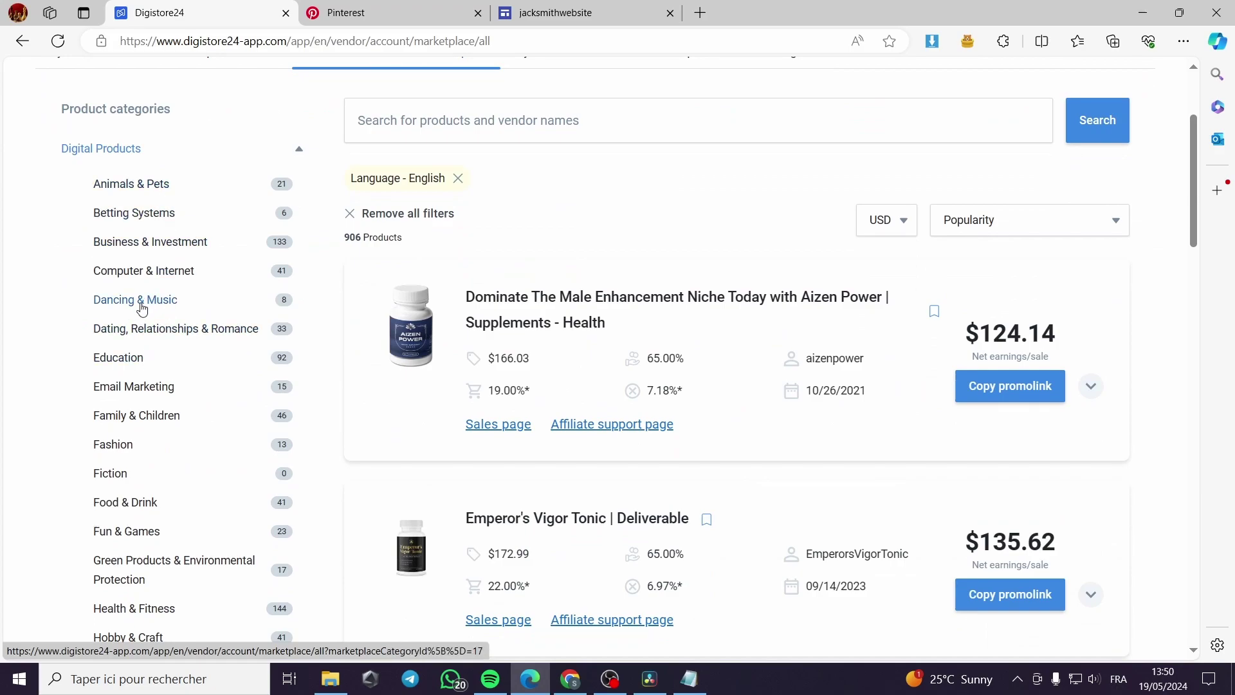
{"action": "left_click", "coordinate": [132, 368]}
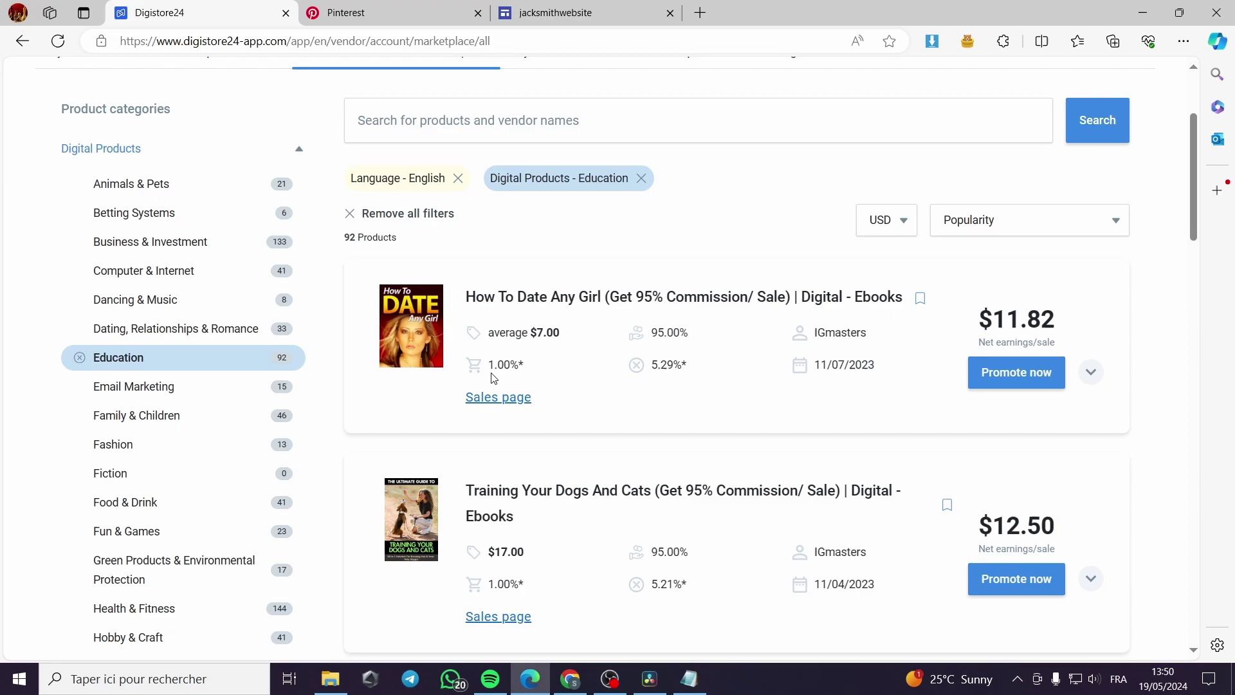
Step: Add the Sport category filter and browse the 15 results, like Ketogenic Fat Loss Diet 101
{"action": "scroll", "coordinate": [1083, 477], "scroll_direction": "down", "scroll_amount": 7}
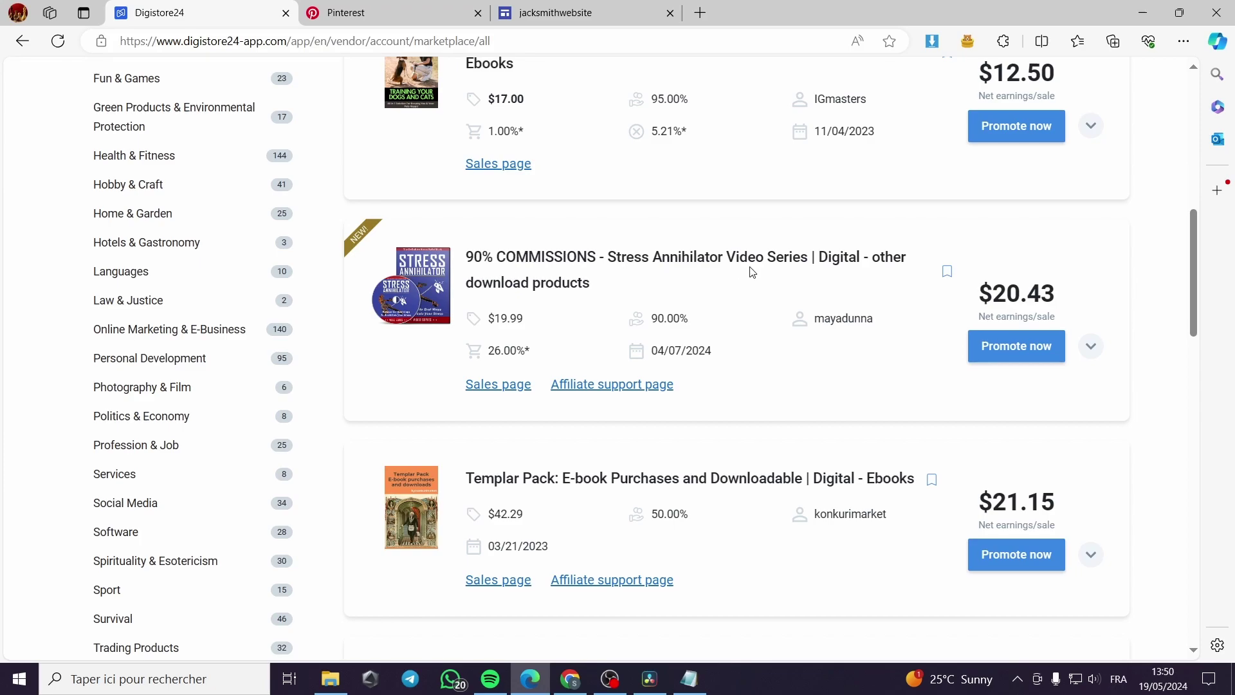
{"action": "scroll", "coordinate": [609, 345], "scroll_direction": "down", "scroll_amount": 3}
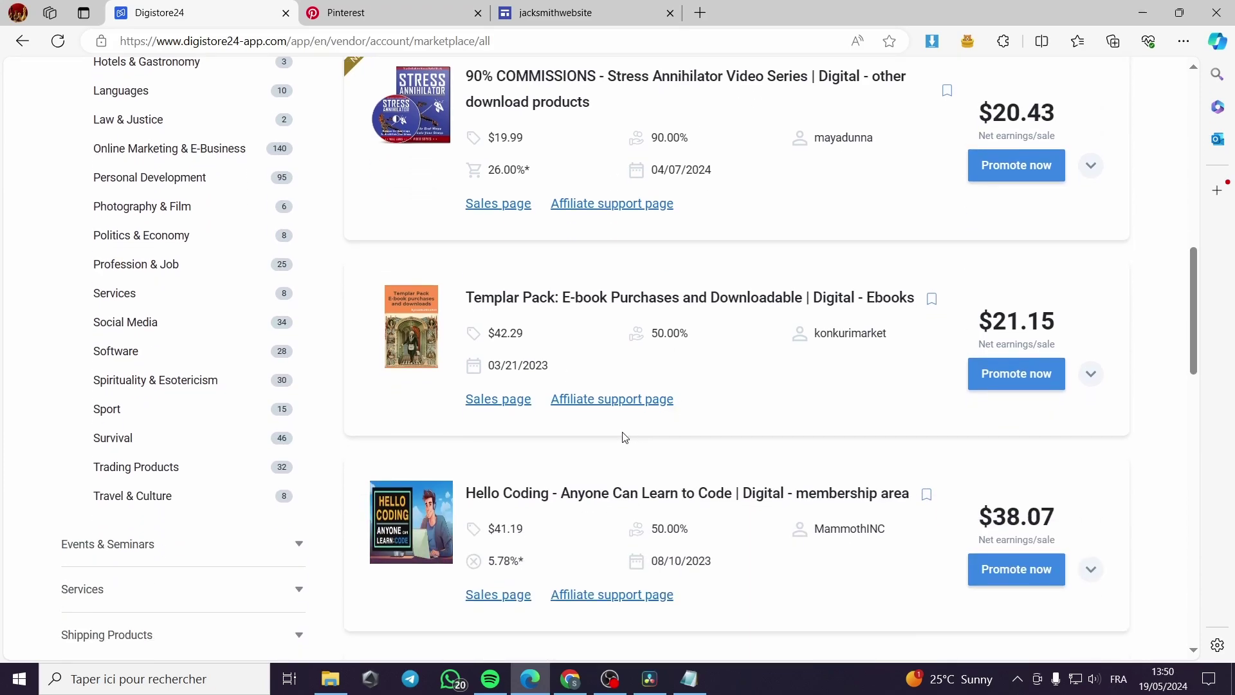
{"action": "left_click", "coordinate": [184, 411]}
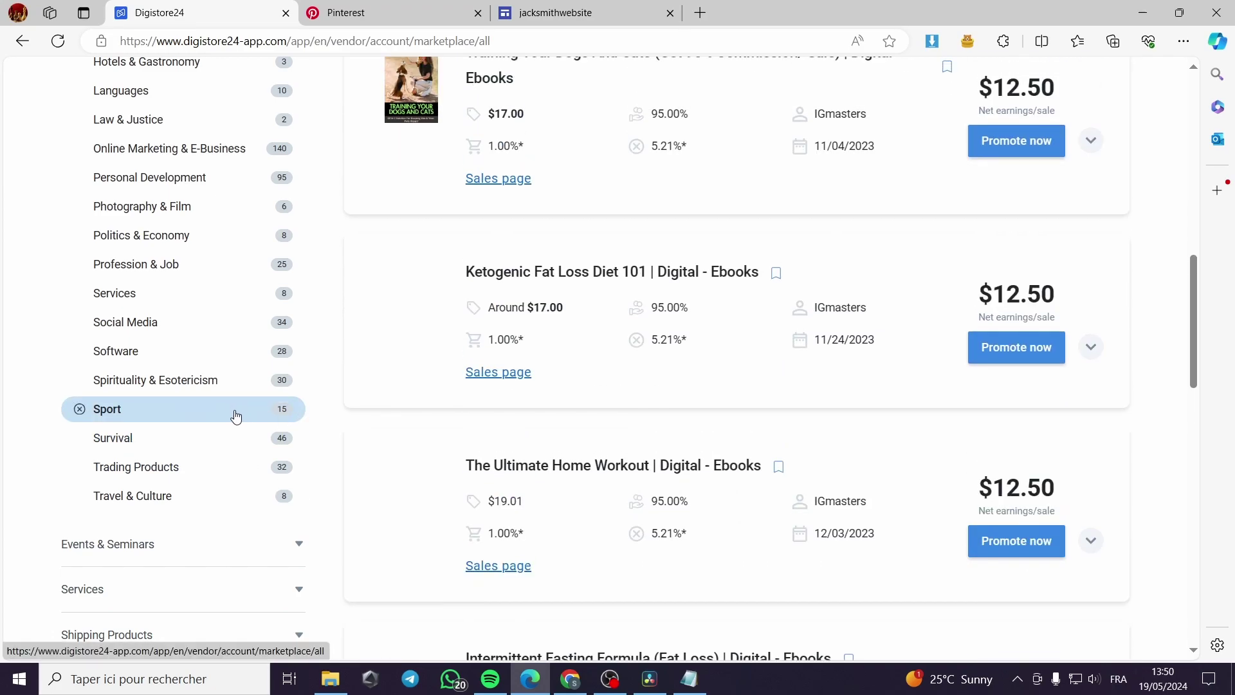
{"action": "scroll", "coordinate": [554, 427], "scroll_direction": "up", "scroll_amount": 5}
{"action": "scroll", "coordinate": [554, 427], "scroll_direction": "down", "scroll_amount": 2}
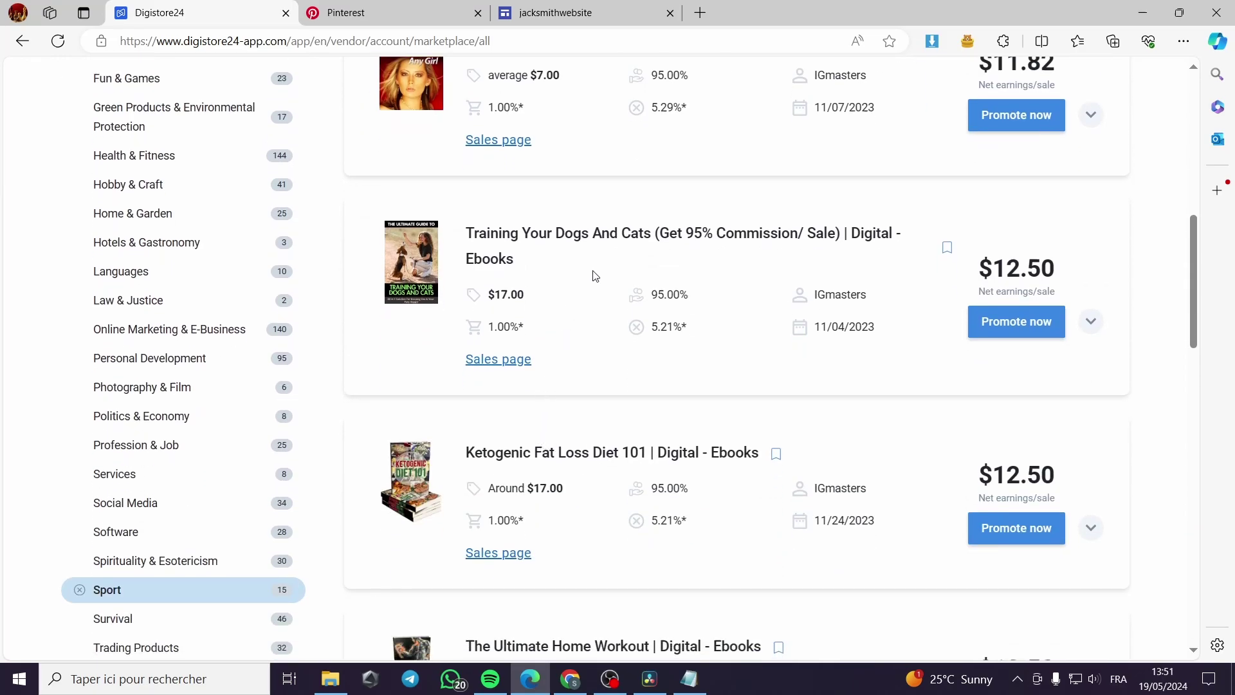
{"action": "scroll", "coordinate": [595, 275], "scroll_direction": "up", "scroll_amount": 7}
{"action": "scroll", "coordinate": [610, 425], "scroll_direction": "down", "scroll_amount": 1}
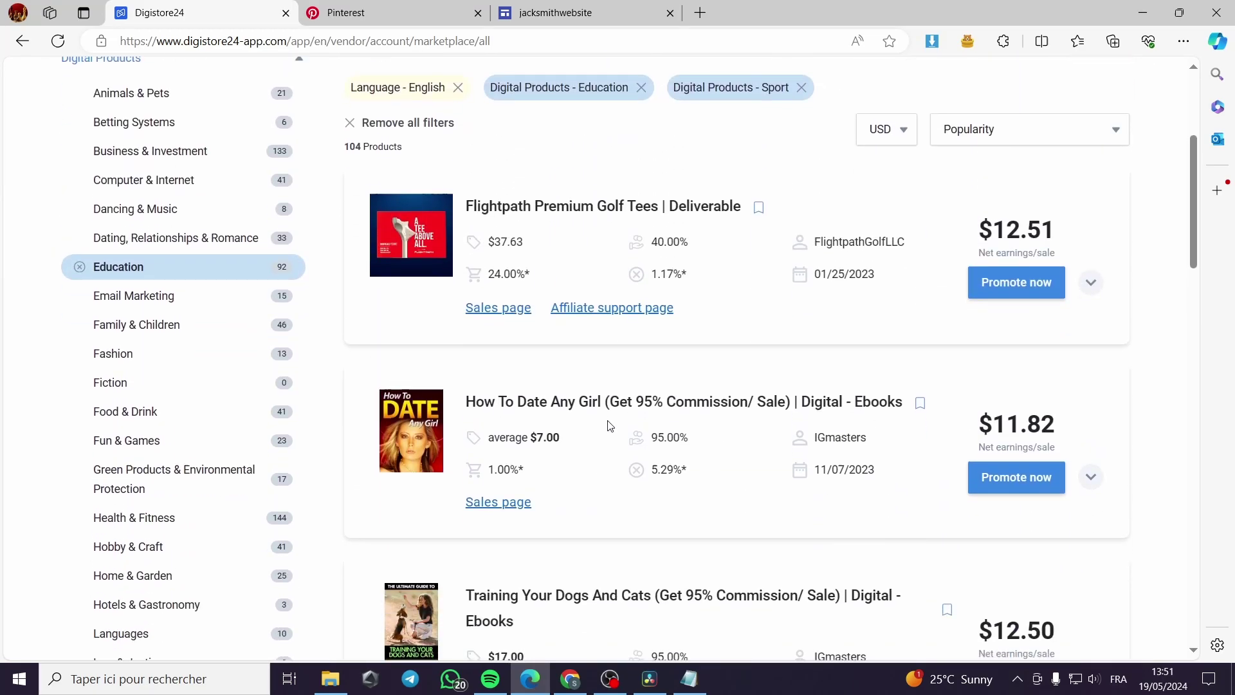
{"action": "scroll", "coordinate": [610, 425], "scroll_direction": "down", "scroll_amount": 4}
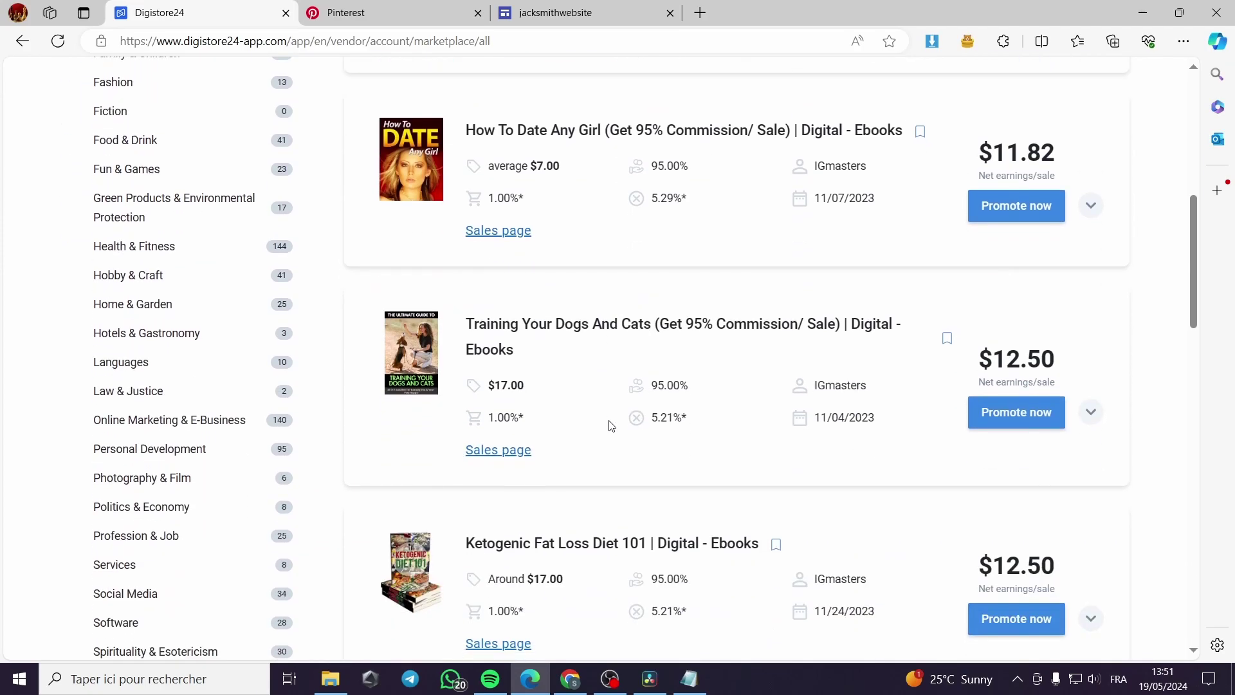
{"action": "scroll", "coordinate": [610, 425], "scroll_direction": "down", "scroll_amount": 3}
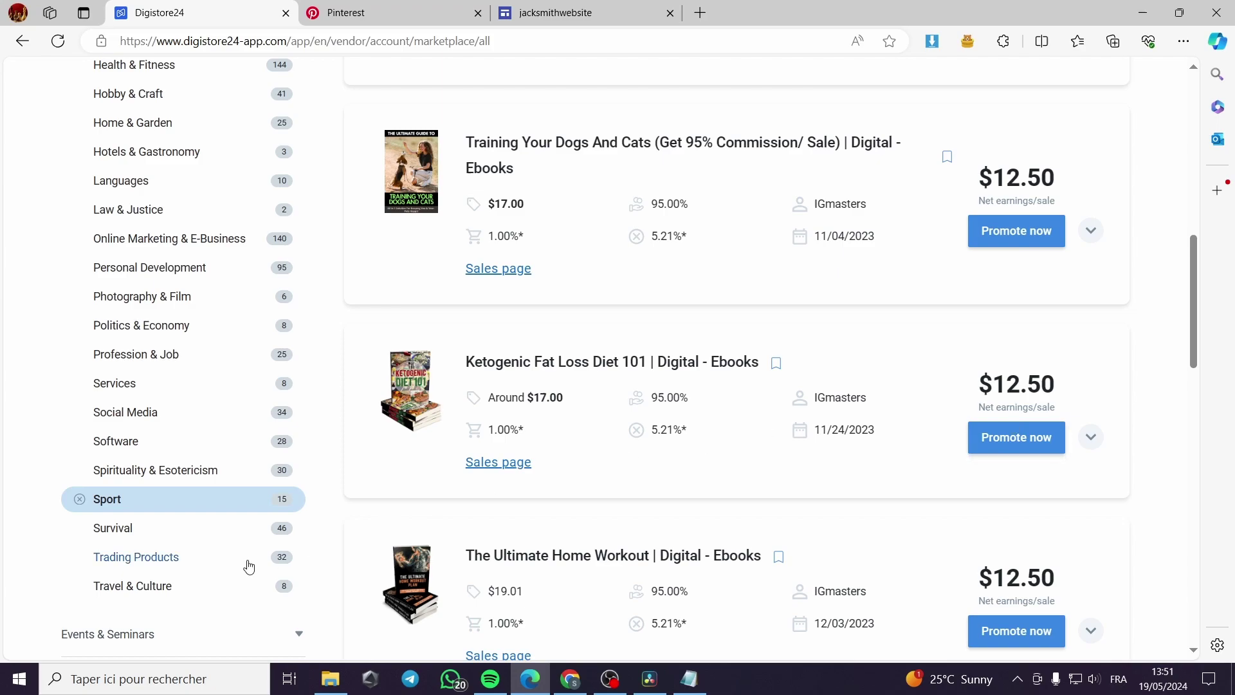
{"action": "scroll", "coordinate": [606, 507], "scroll_direction": "down", "scroll_amount": 2}
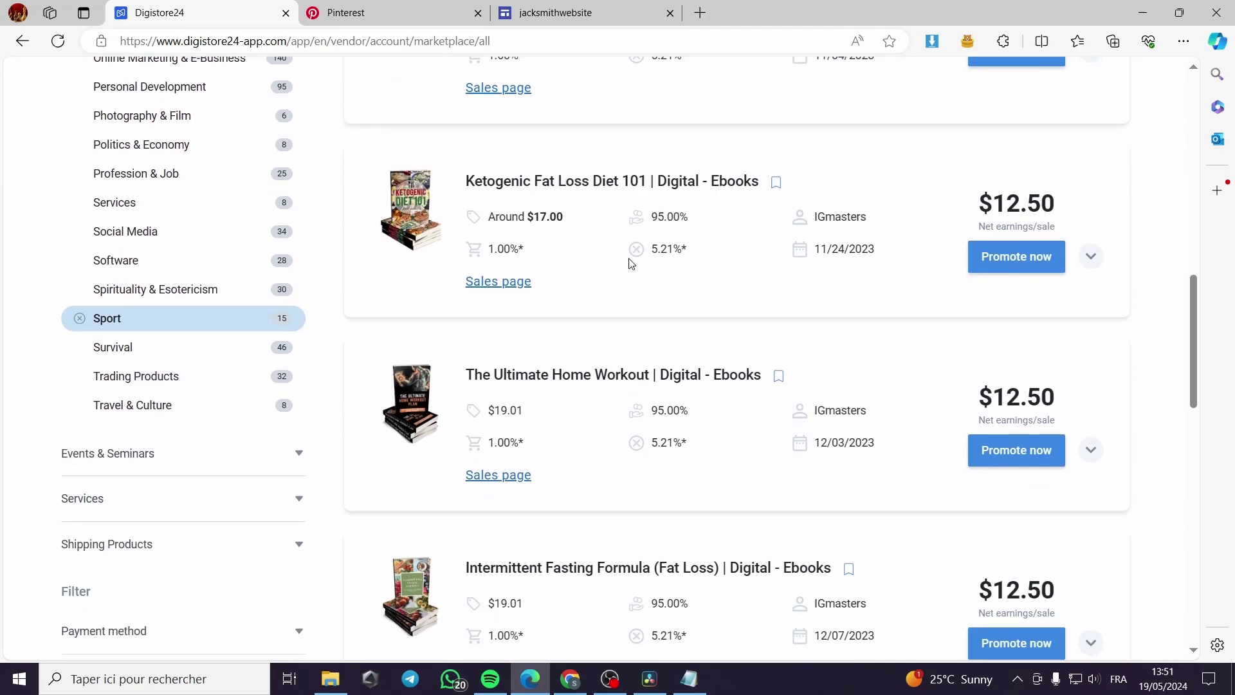
{"action": "scroll", "coordinate": [579, 476], "scroll_direction": "down", "scroll_amount": 6}
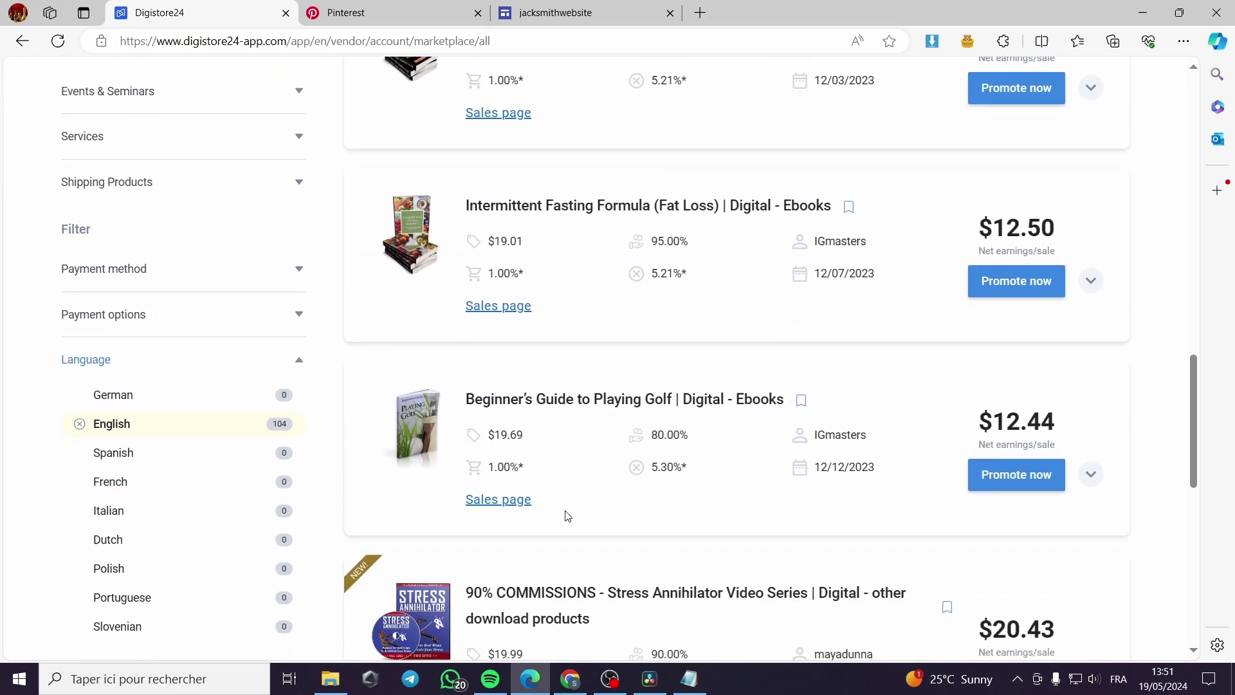
{"action": "scroll", "coordinate": [566, 512], "scroll_direction": "up", "scroll_amount": 4}
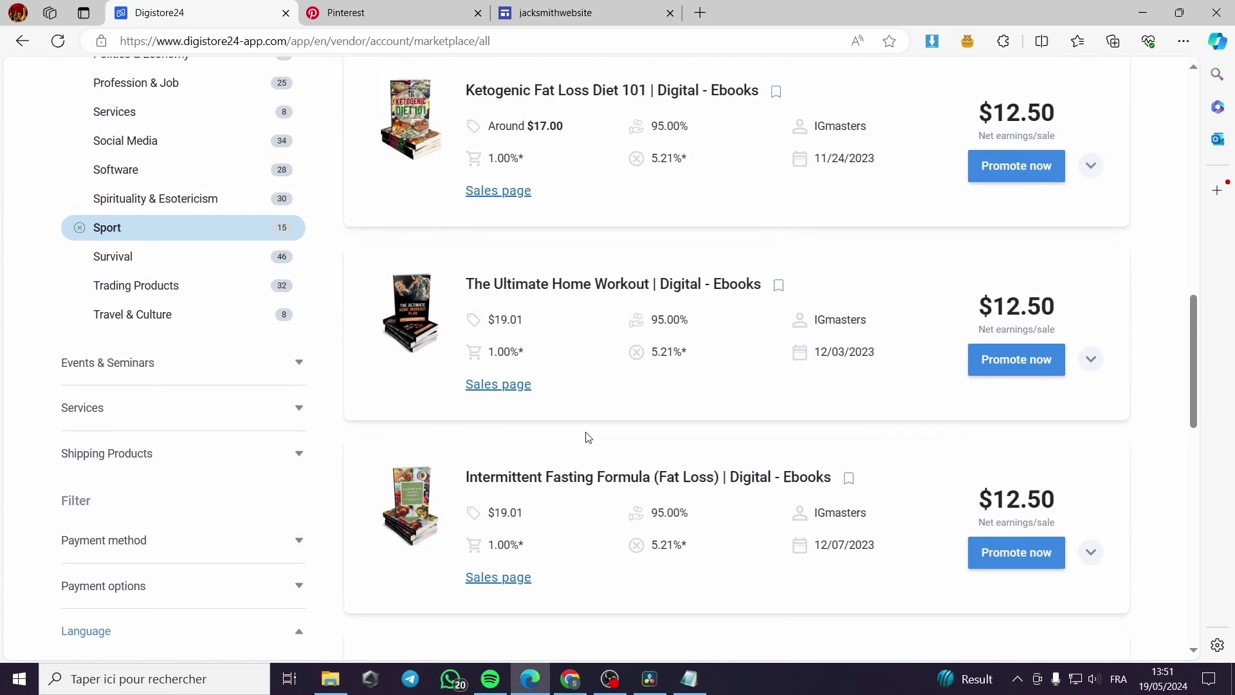
{"action": "scroll", "coordinate": [592, 434], "scroll_direction": "up", "scroll_amount": 3}
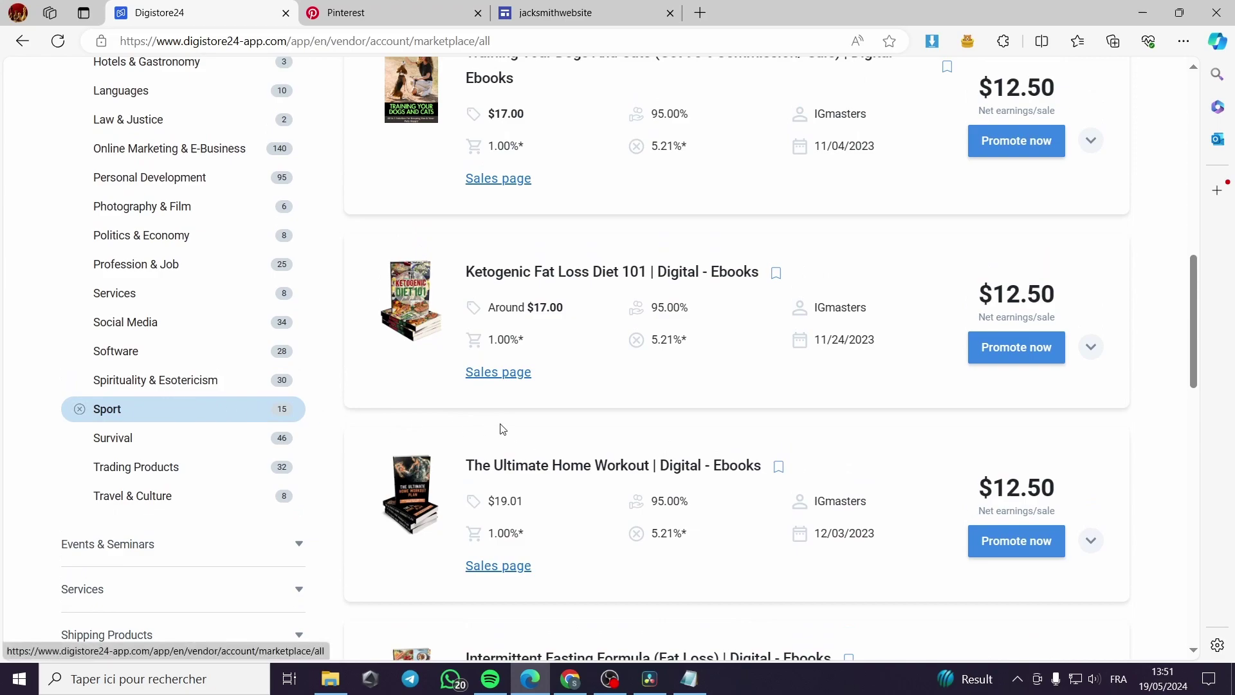
Step: Narrow the filters to Software only and open the top Remixable – Founder Edition listing
{"action": "left_click", "coordinate": [138, 353]}
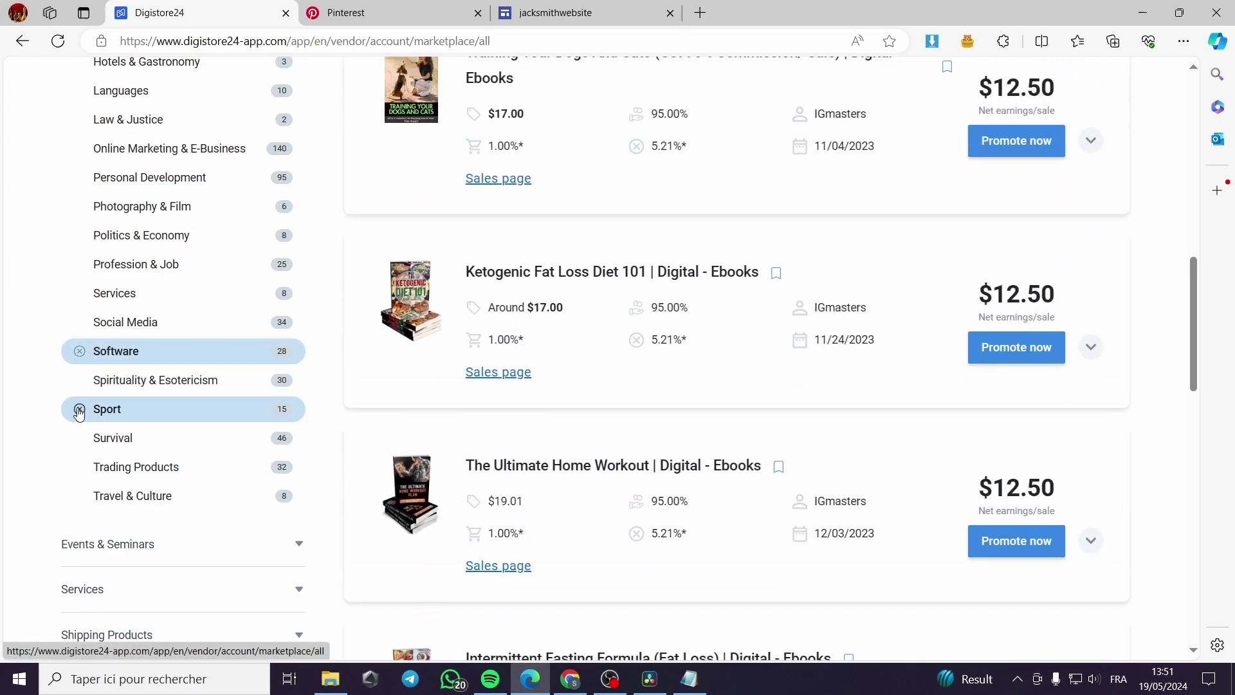
{"action": "left_click", "coordinate": [84, 407]}
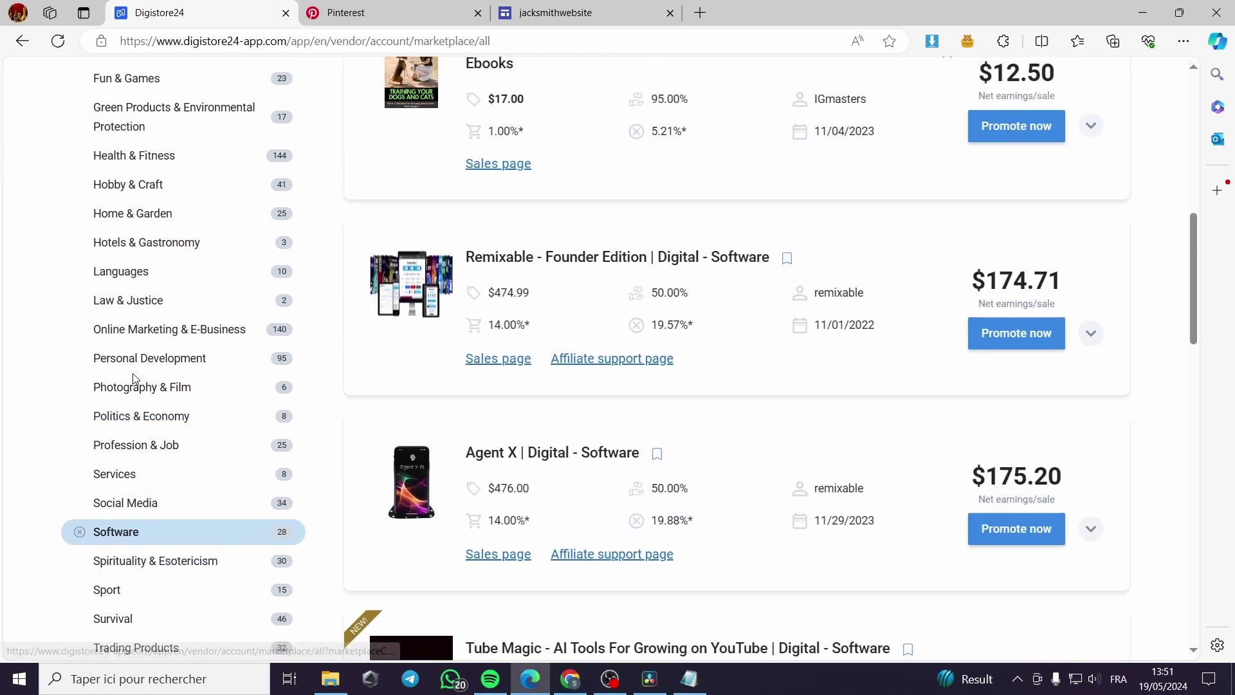
{"action": "scroll", "coordinate": [67, 139], "scroll_direction": "up", "scroll_amount": 4}
{"action": "left_click", "coordinate": [79, 175]}
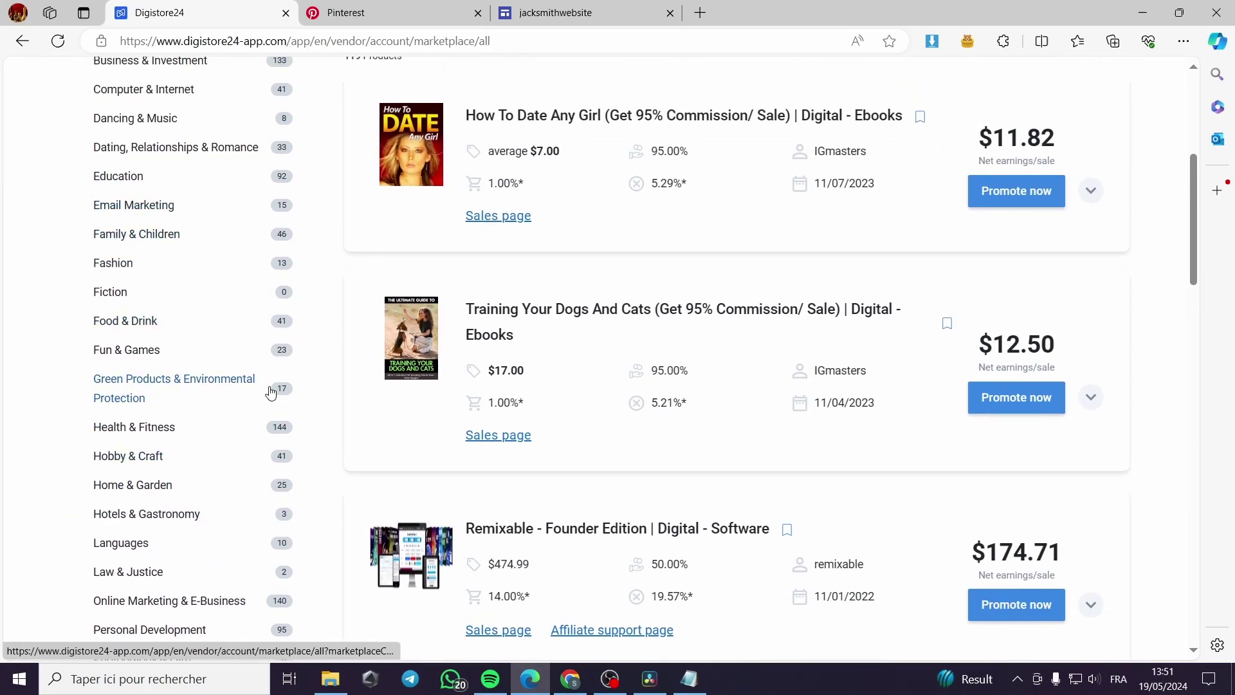
{"action": "scroll", "coordinate": [276, 390], "scroll_direction": "down", "scroll_amount": 4}
{"action": "scroll", "coordinate": [560, 386], "scroll_direction": "up", "scroll_amount": 5}
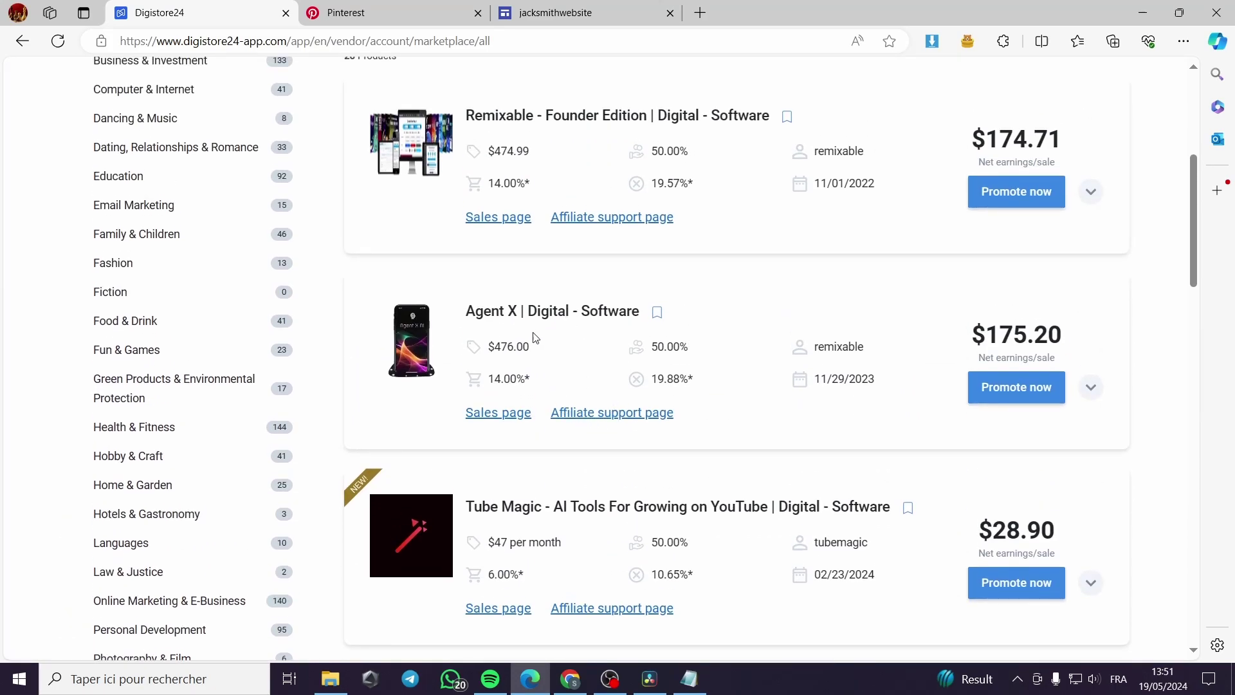
{"action": "scroll", "coordinate": [527, 336], "scroll_direction": "up", "scroll_amount": 3}
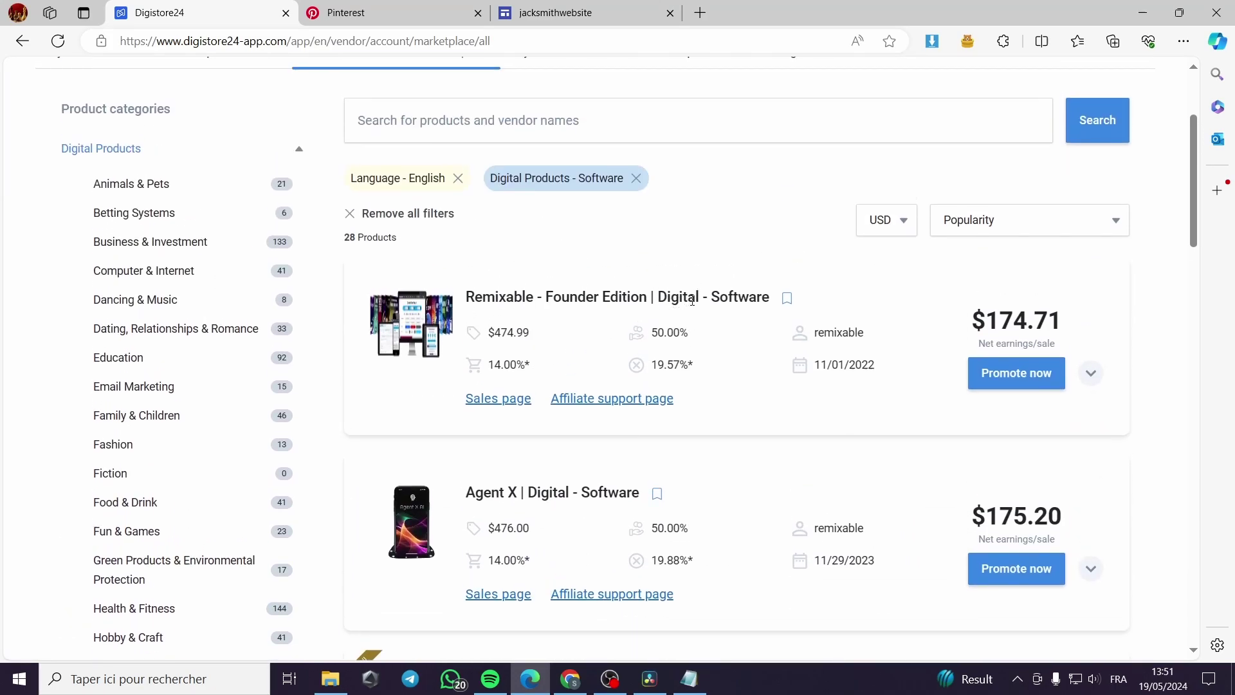
{"action": "double_click", "coordinate": [531, 338]}
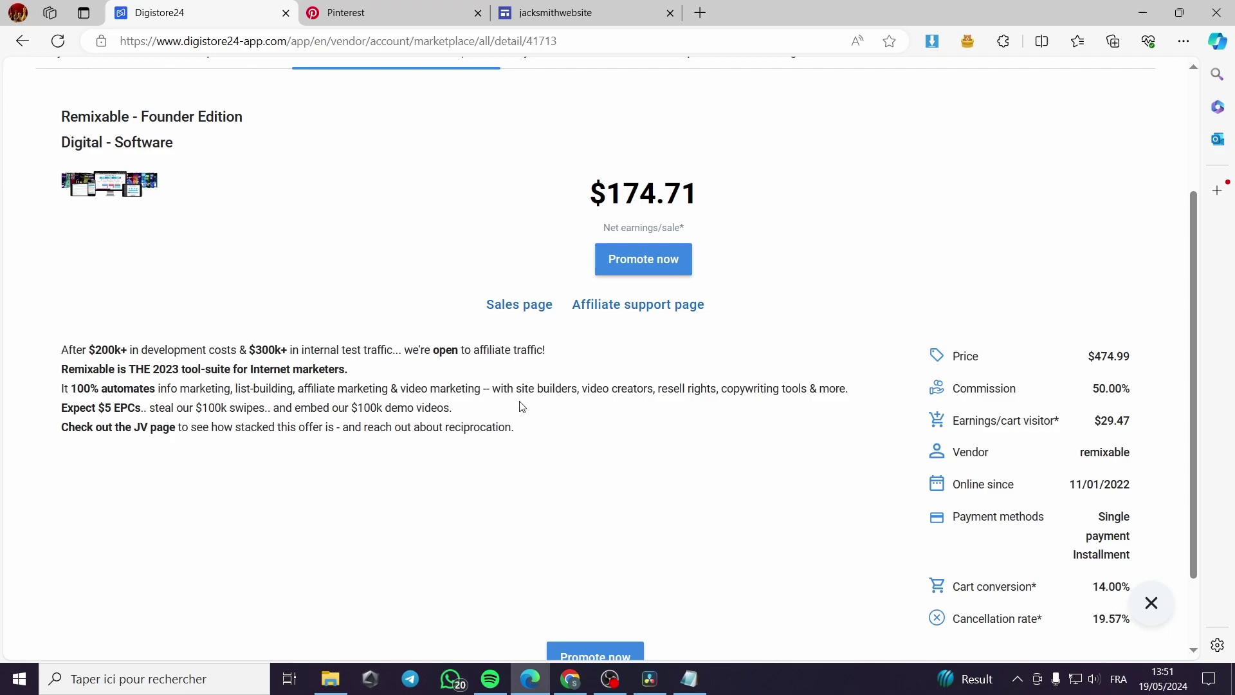
Step: Scroll the Remixable – Founder Edition details to its payment methods and conversion rates
{"action": "scroll", "coordinate": [522, 406], "scroll_direction": "down", "scroll_amount": 2}
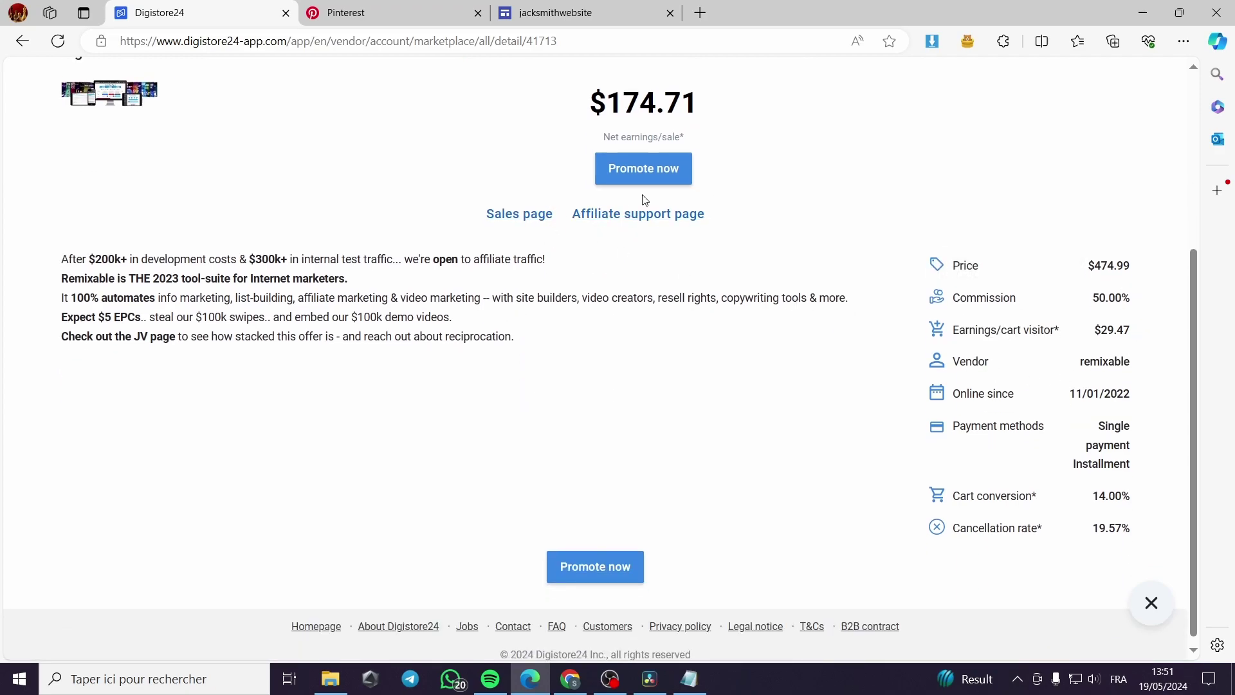
Step: Open the Remixable sales page in a new tab and scroll through it
{"action": "left_click", "coordinate": [533, 224]}
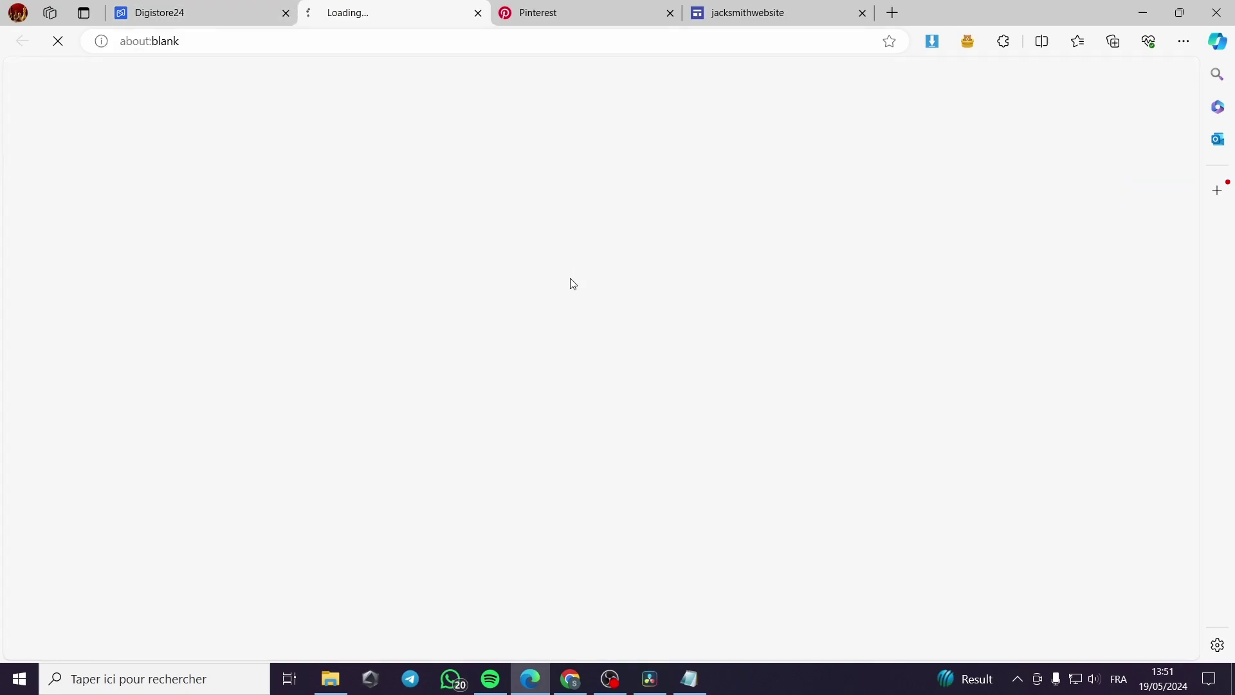
{"action": "left_click", "coordinate": [219, 12]}
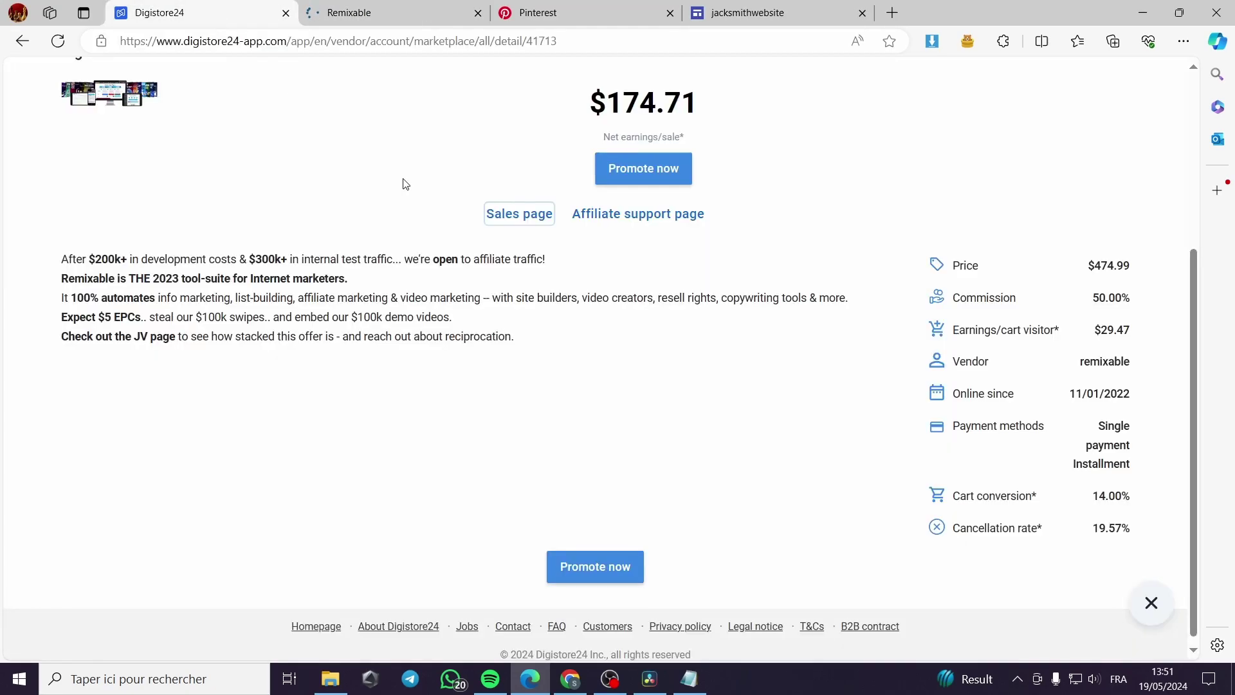
{"action": "left_click", "coordinate": [335, 6]}
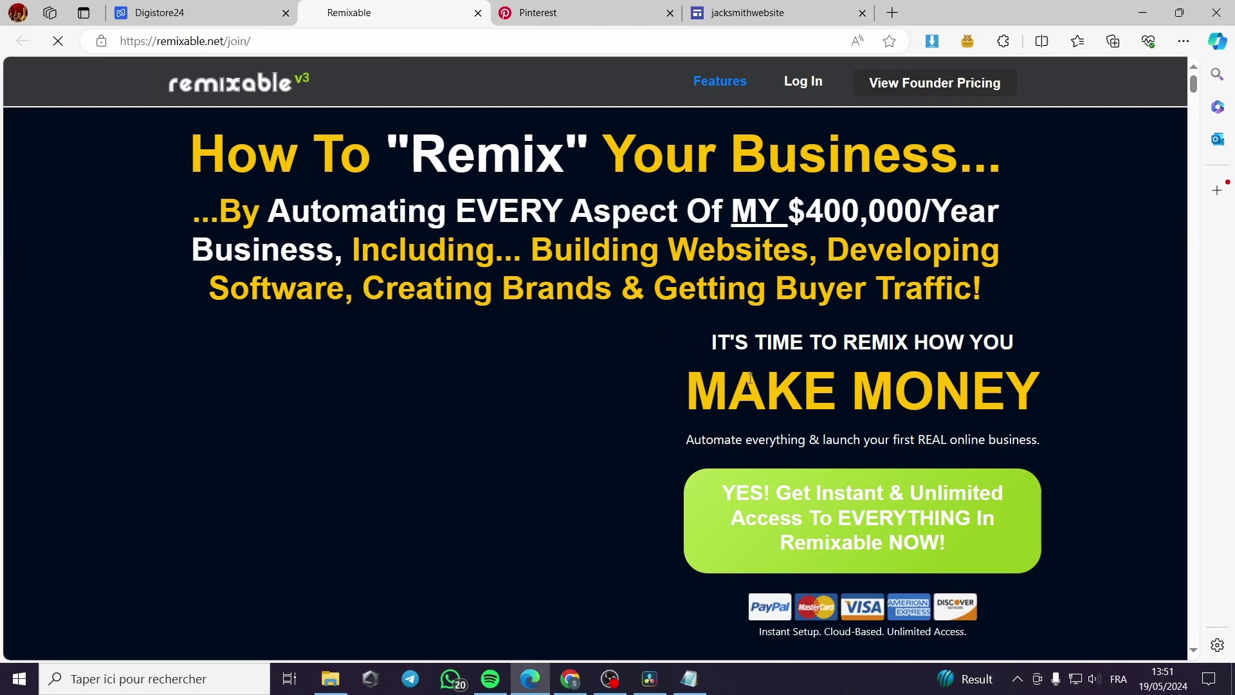
{"action": "scroll", "coordinate": [874, 375], "scroll_direction": "down", "scroll_amount": 3}
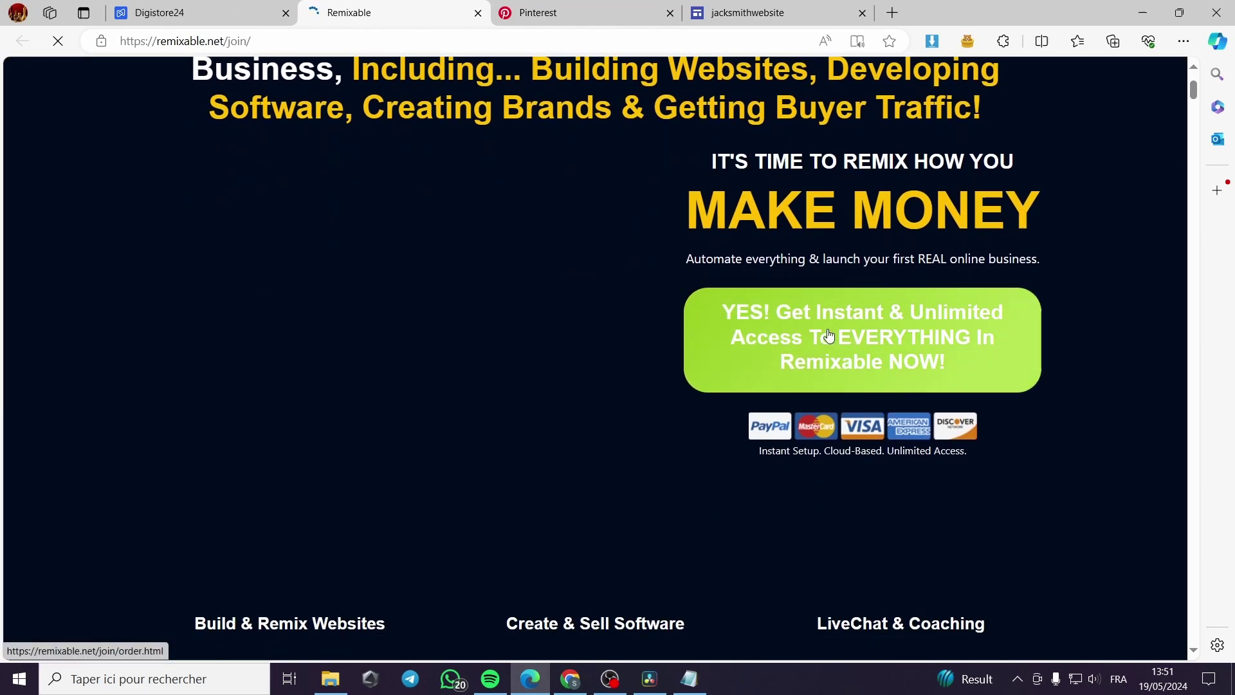
{"action": "scroll", "coordinate": [679, 353], "scroll_direction": "down", "scroll_amount": 2}
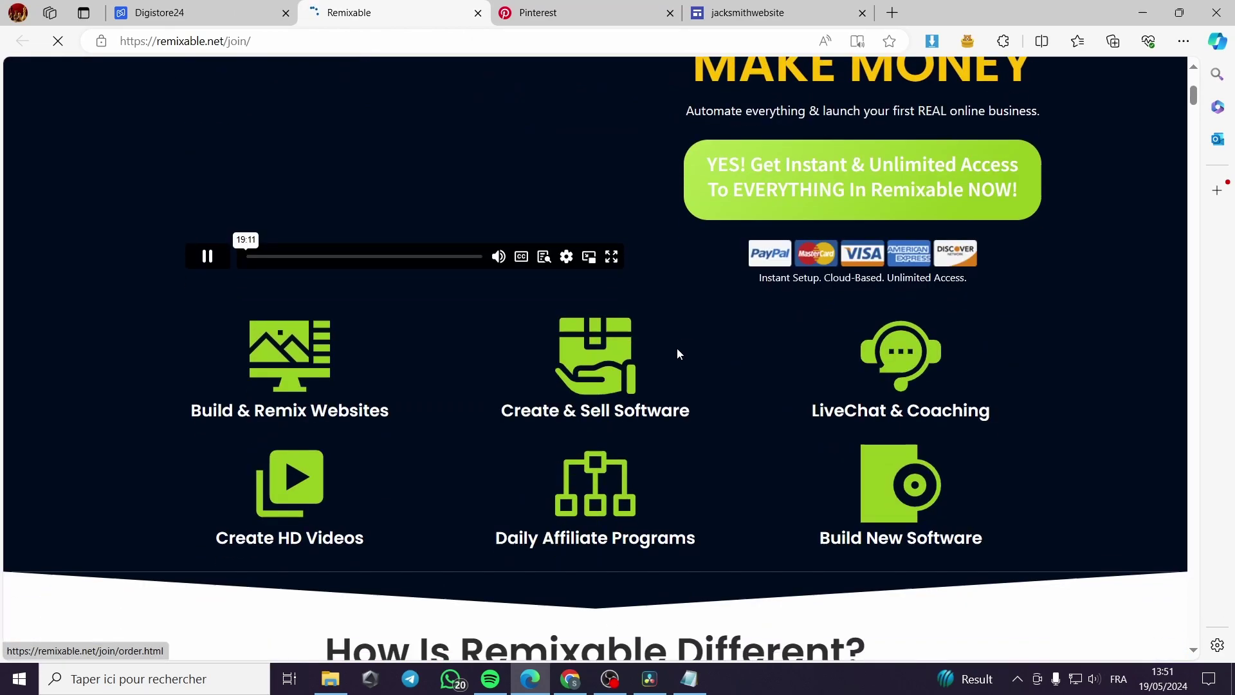
{"action": "scroll", "coordinate": [665, 347], "scroll_direction": "down", "scroll_amount": 2}
{"action": "scroll", "coordinate": [405, 373], "scroll_direction": "down", "scroll_amount": 4}
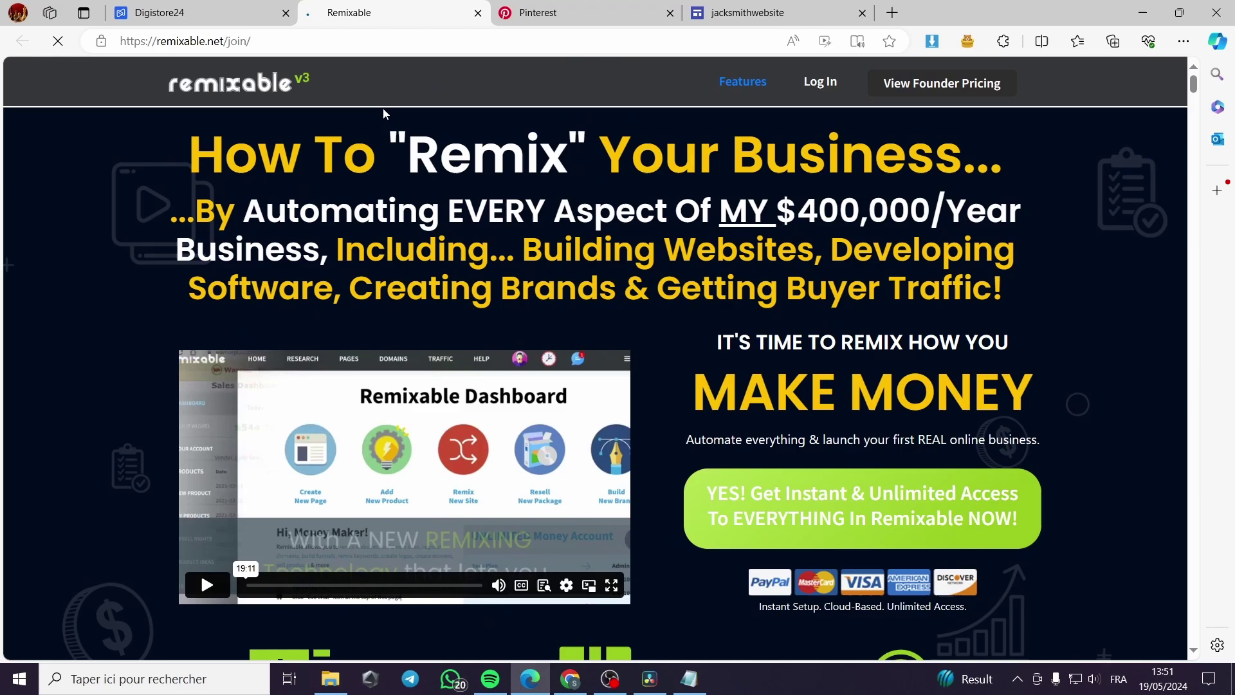
{"action": "scroll", "coordinate": [702, 425], "scroll_direction": "down", "scroll_amount": 12}
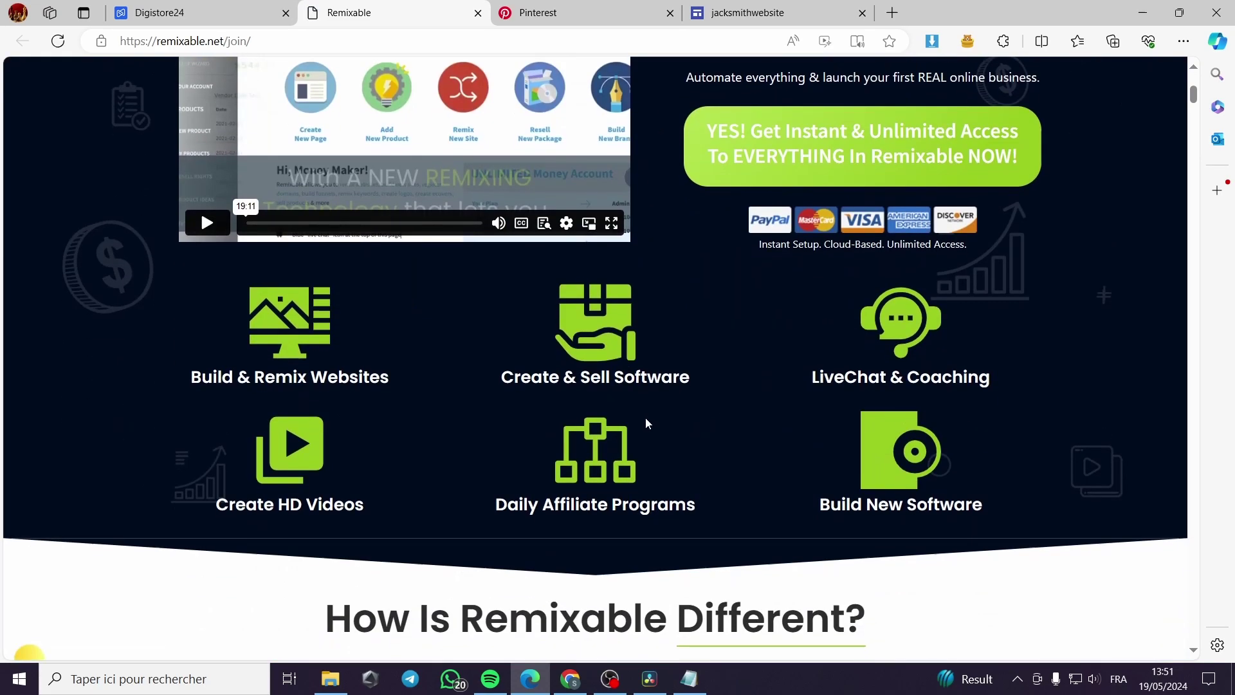
{"action": "scroll", "coordinate": [560, 398], "scroll_direction": "down", "scroll_amount": 15}
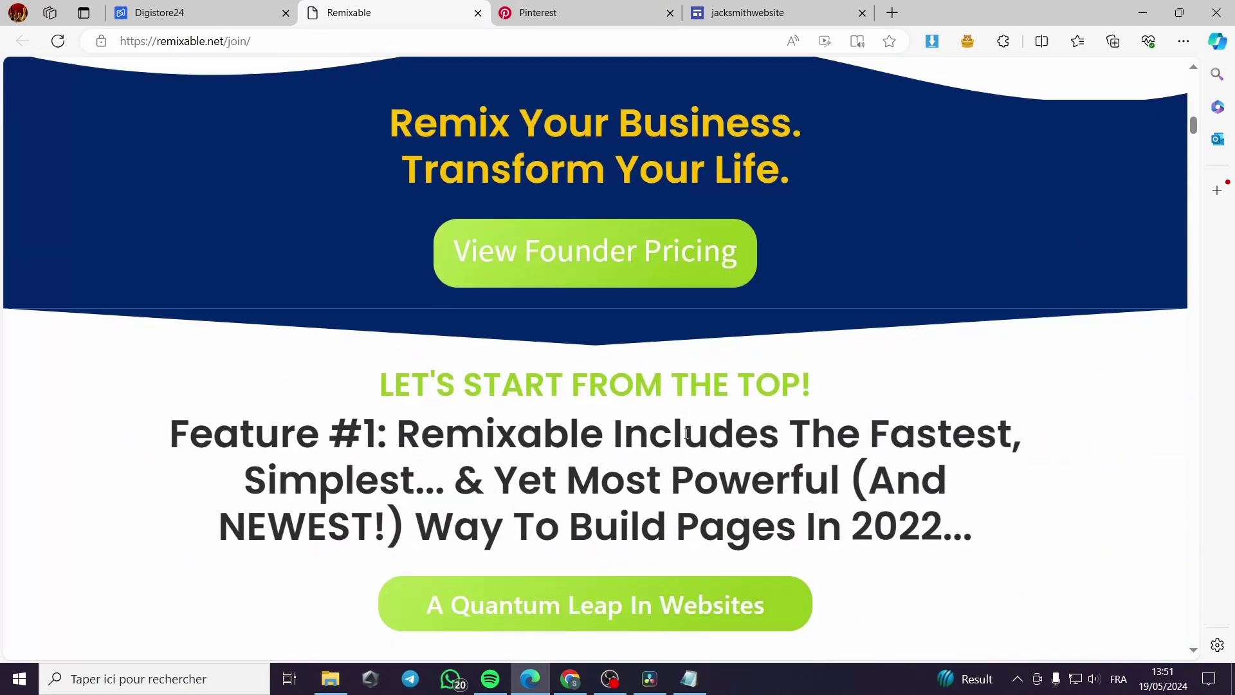
{"action": "scroll", "coordinate": [887, 440], "scroll_direction": "down", "scroll_amount": 2}
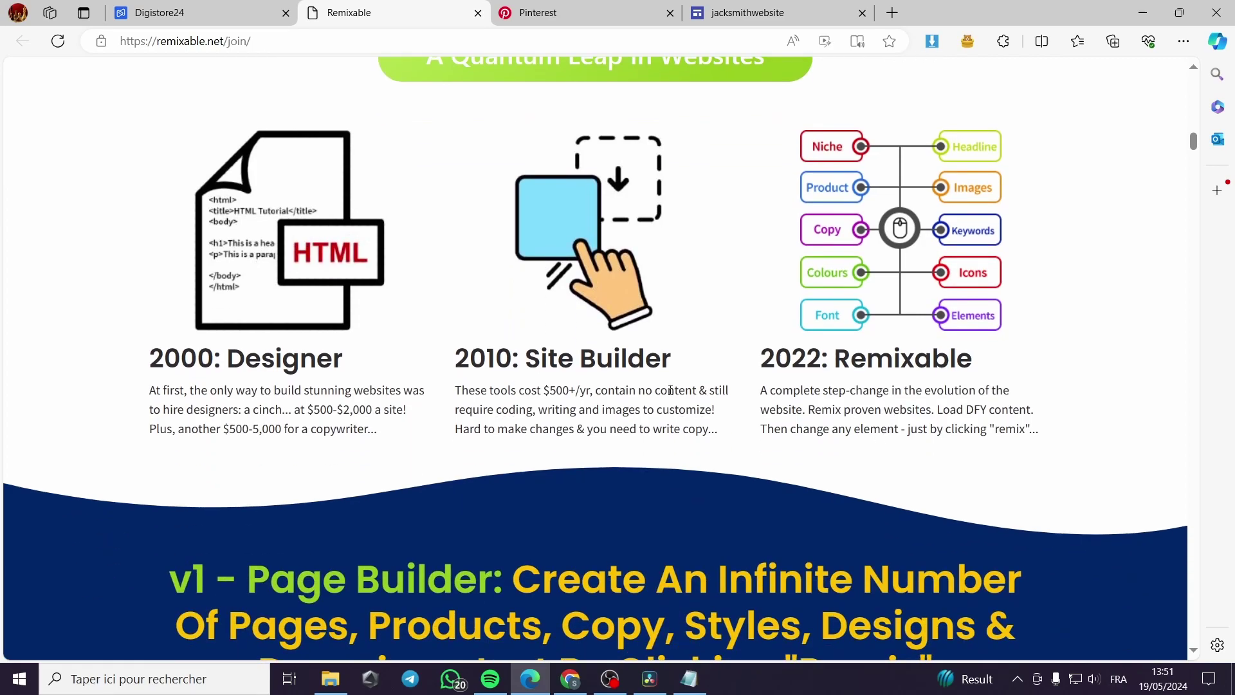
{"action": "scroll", "coordinate": [462, 476], "scroll_direction": "down", "scroll_amount": 12}
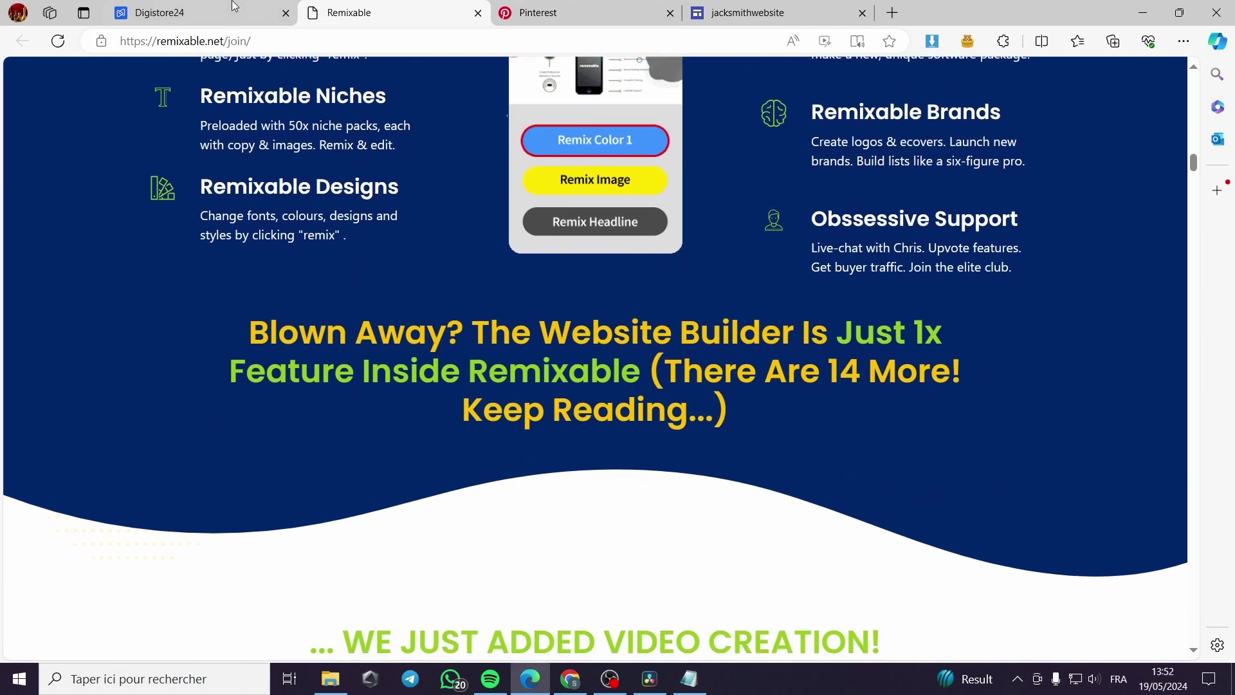
Step: Copy the Remixable – Founder Edition promolink through Promote now
{"action": "left_click", "coordinate": [234, 6]}
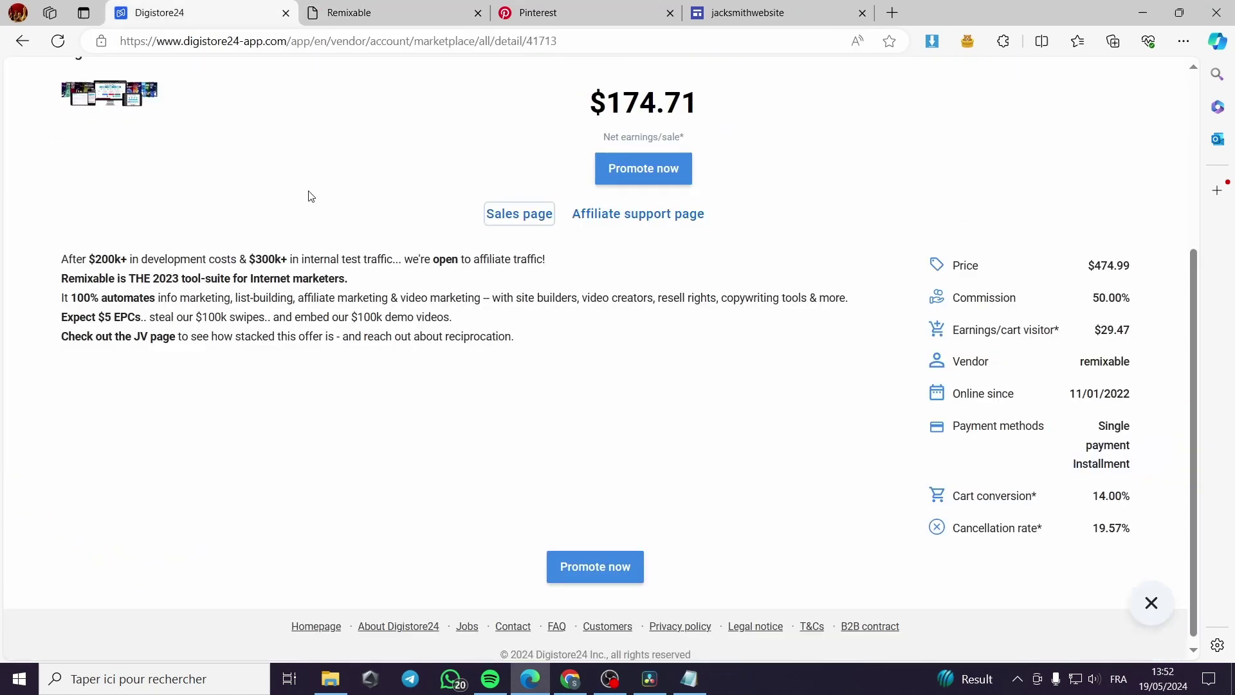
{"action": "left_click", "coordinate": [651, 171]}
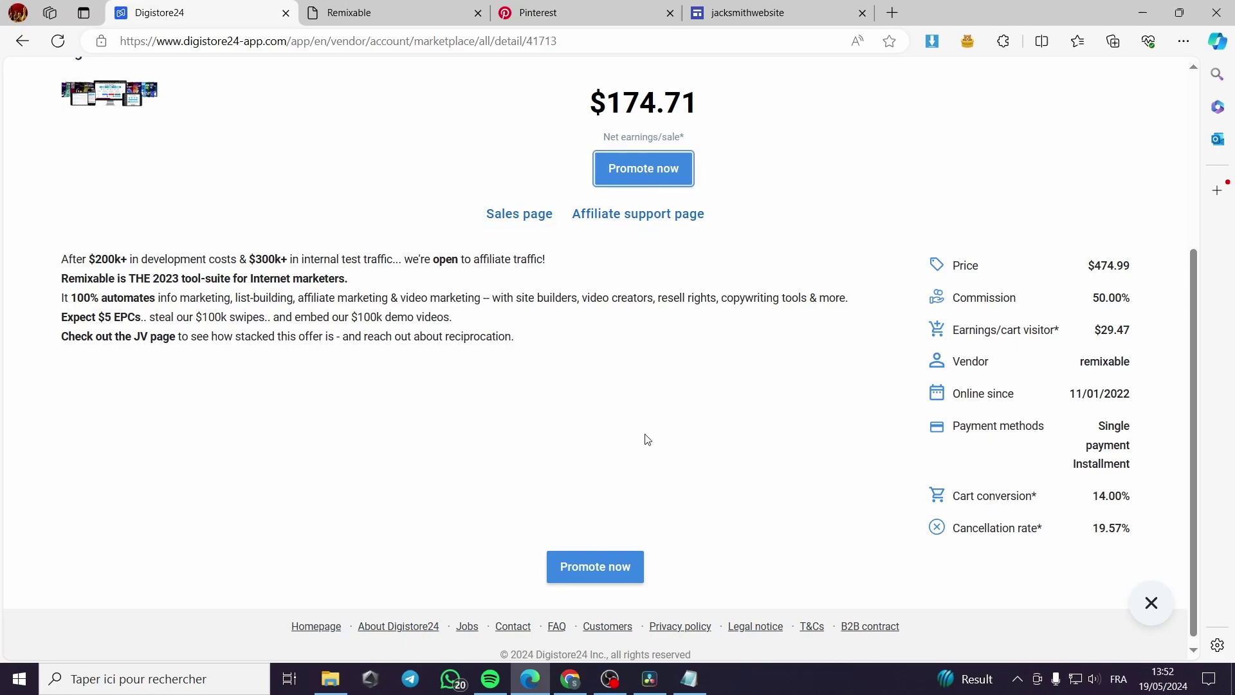
{"action": "left_click", "coordinate": [652, 172]}
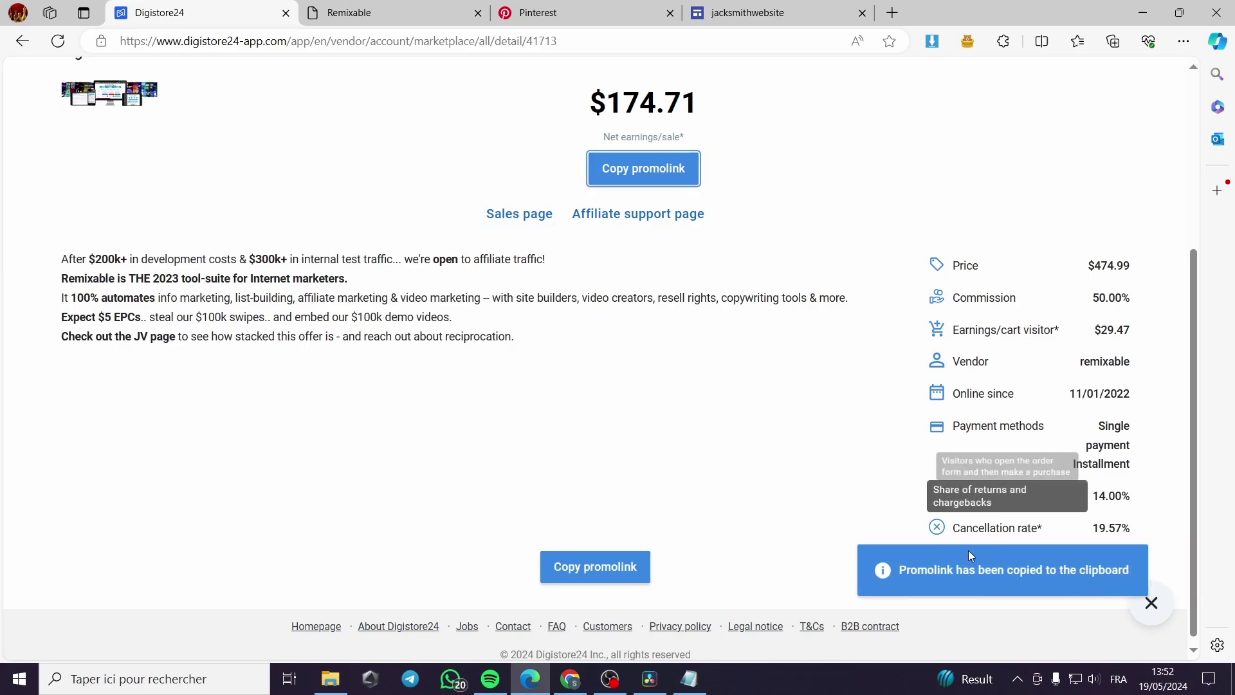
{"action": "scroll", "coordinate": [634, 354], "scroll_direction": "up", "scroll_amount": 5}
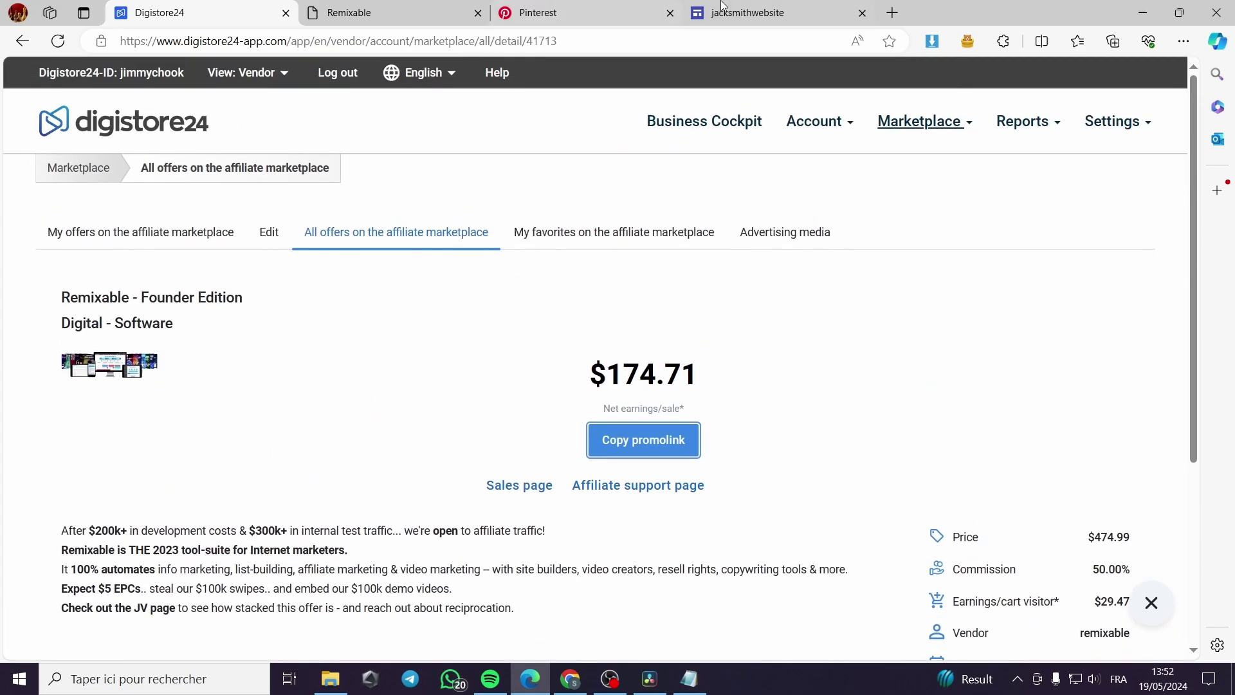
{"action": "left_click", "coordinate": [742, 9]}
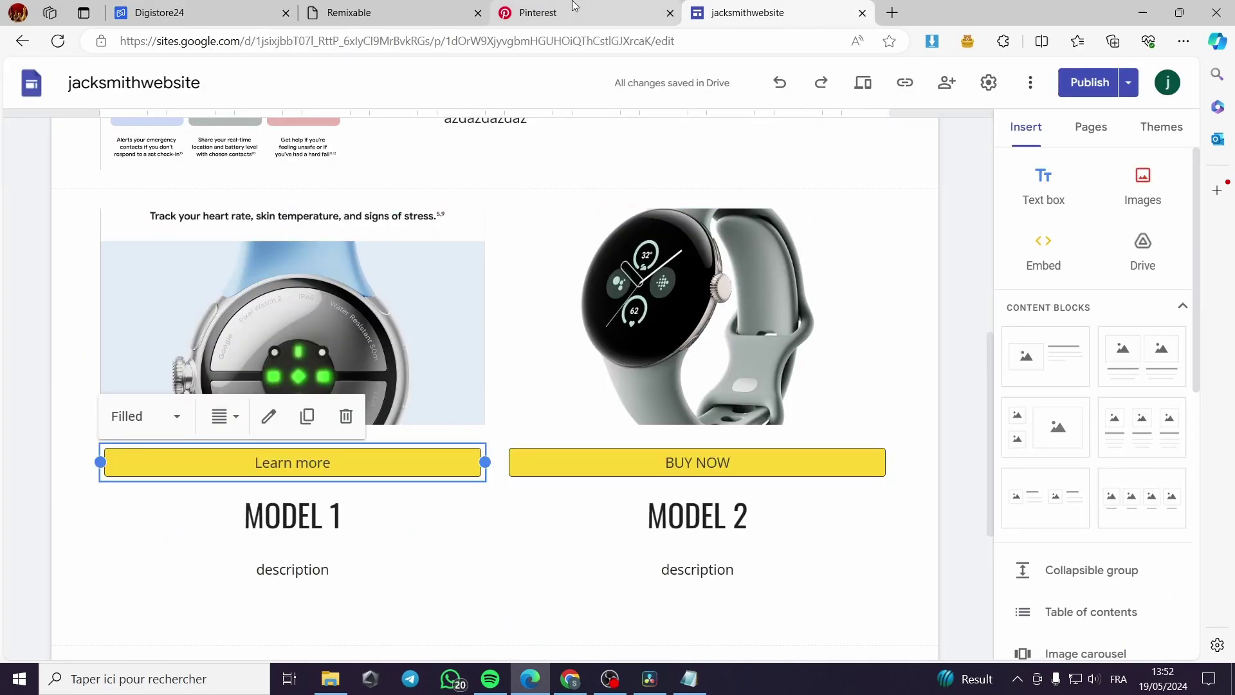
{"action": "left_click", "coordinate": [527, 11]}
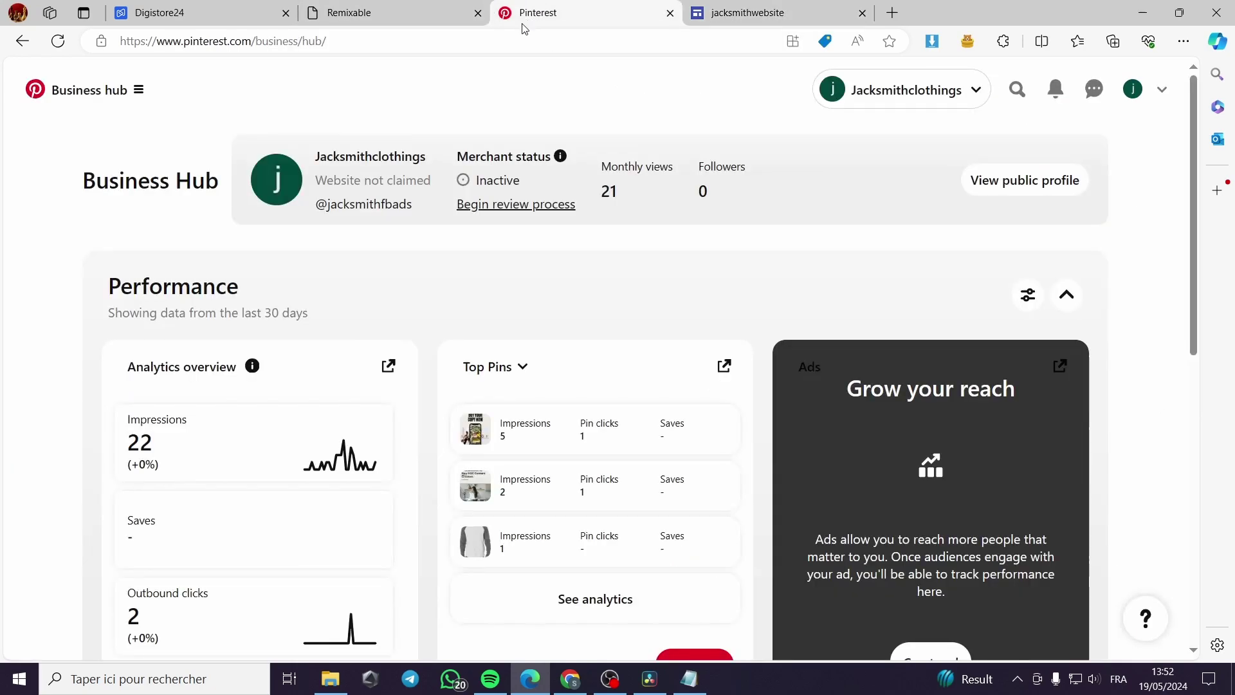
{"action": "left_click", "coordinate": [116, 96]}
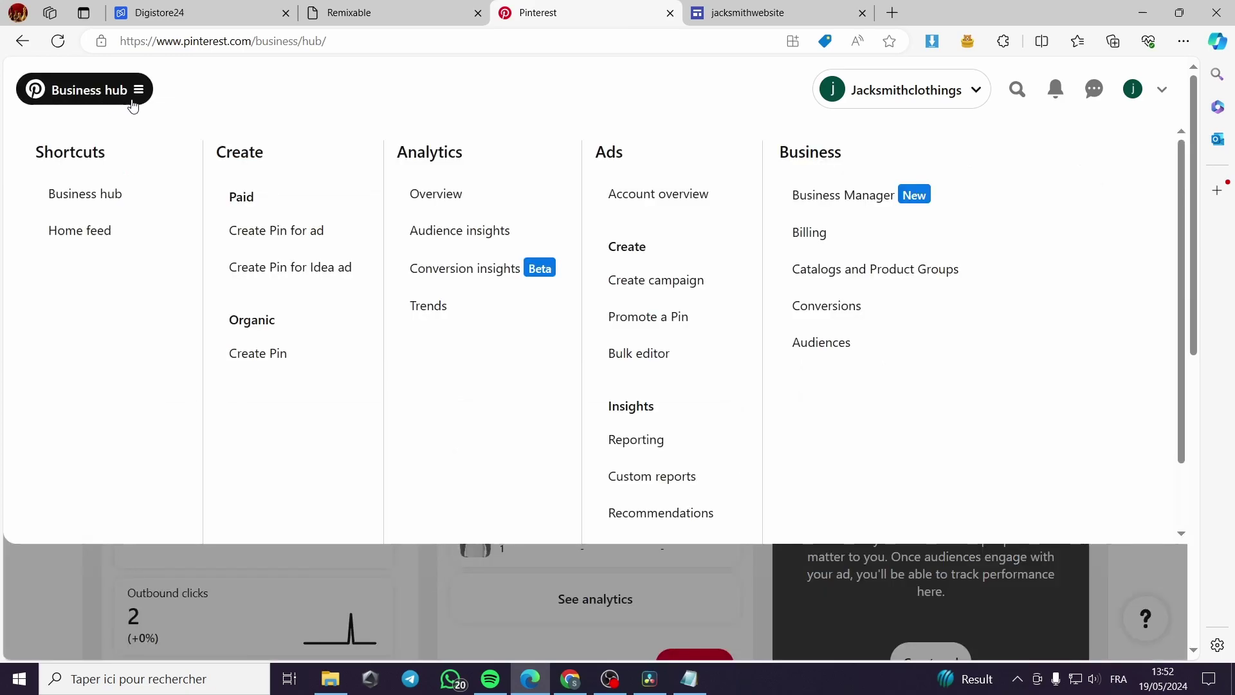
{"action": "left_click", "coordinate": [207, 97]}
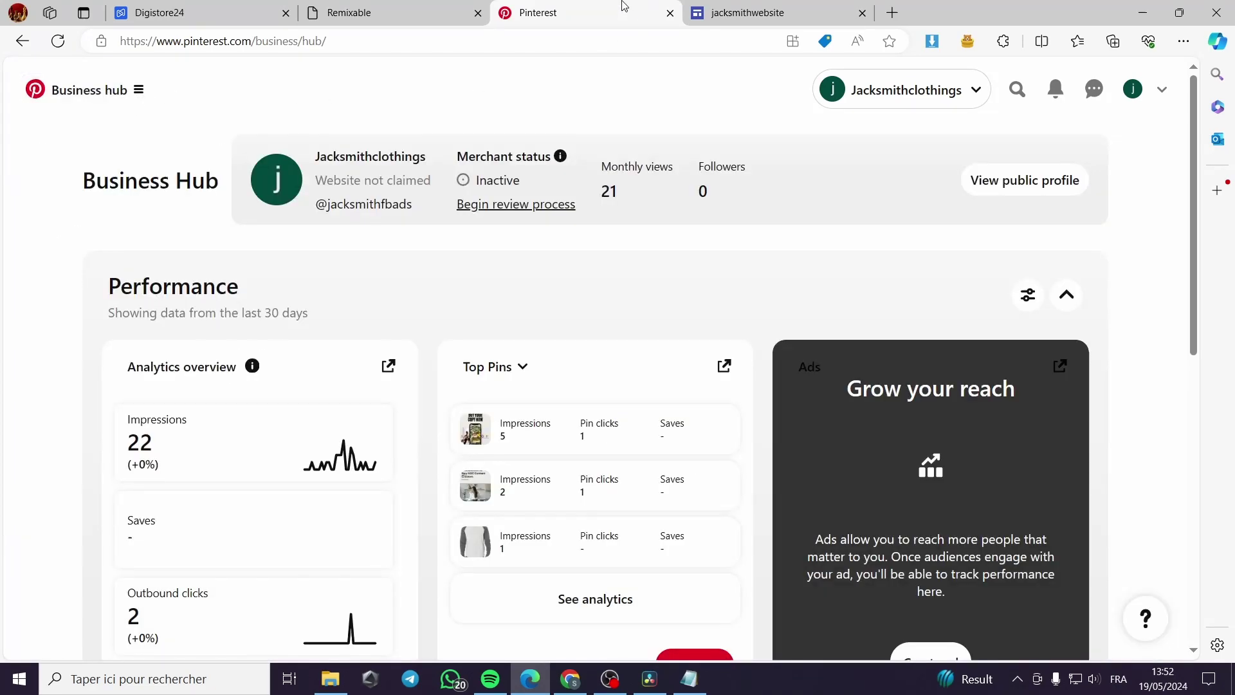
Step: Check the Google Sites editor briefly, then open the Digistore24 Business Cockpit dashboard
{"action": "left_click", "coordinate": [235, 8]}
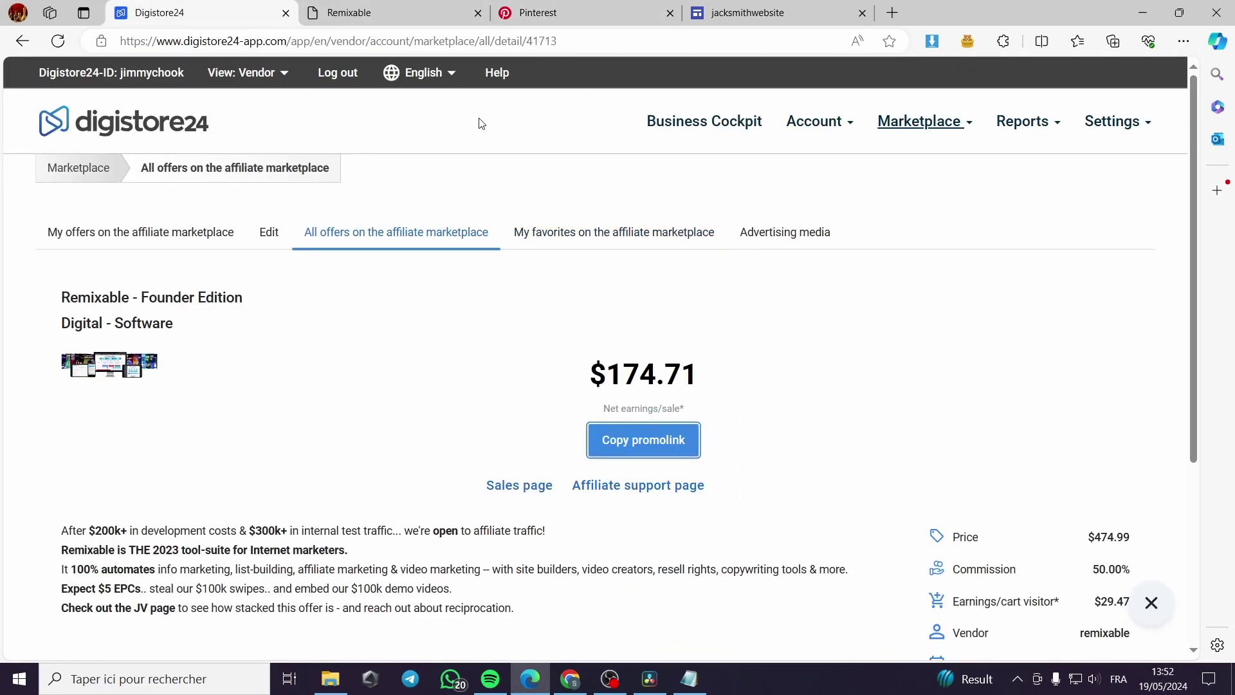
{"action": "left_click", "coordinate": [795, 6]}
{"action": "scroll", "coordinate": [820, 256], "scroll_direction": "up", "scroll_amount": 10}
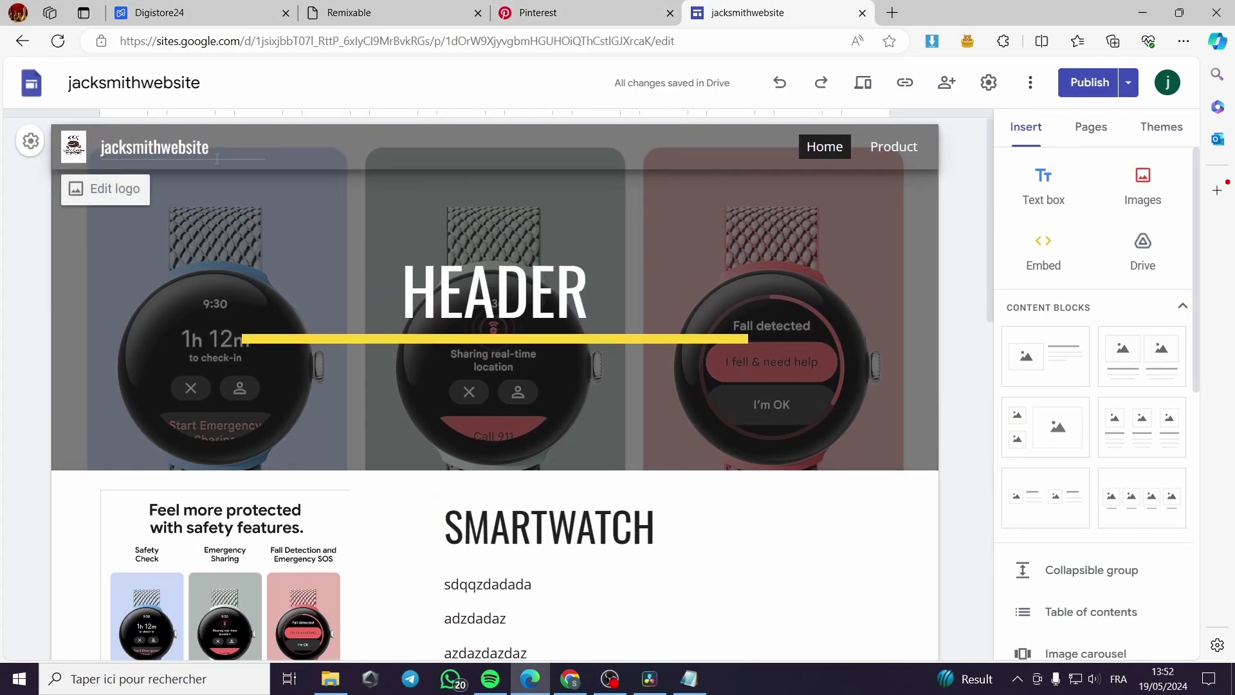
{"action": "left_click", "coordinate": [120, 7]}
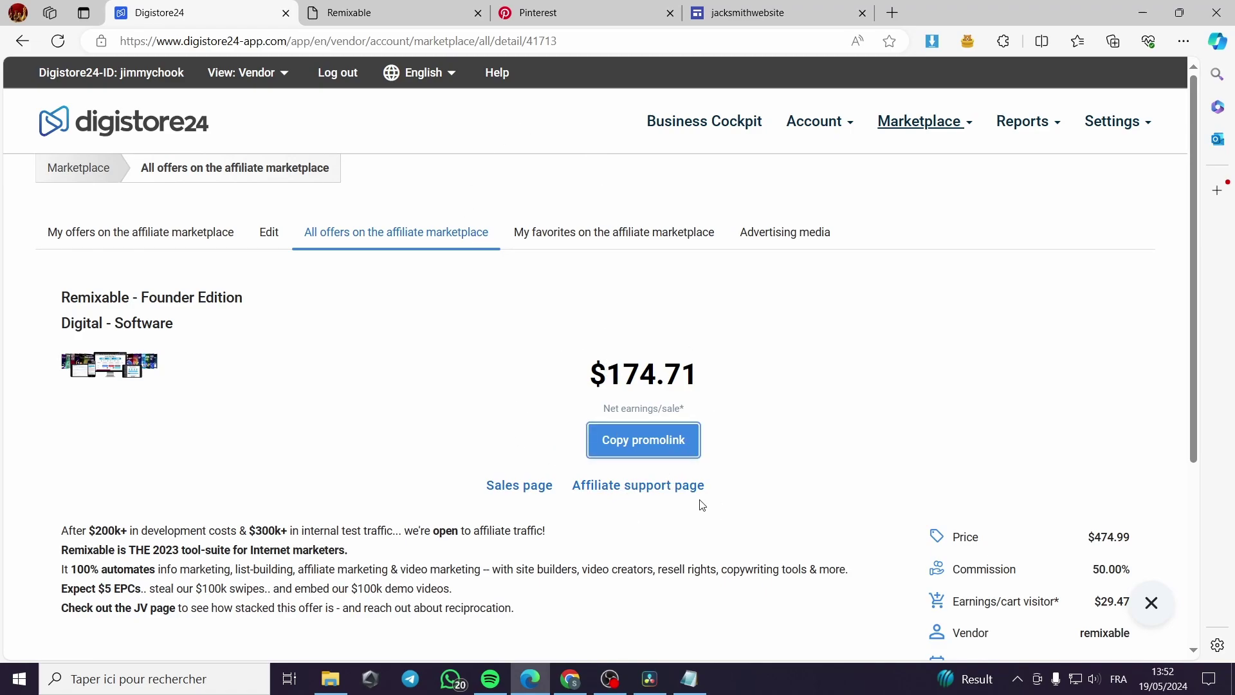
{"action": "left_click", "coordinate": [191, 169]}
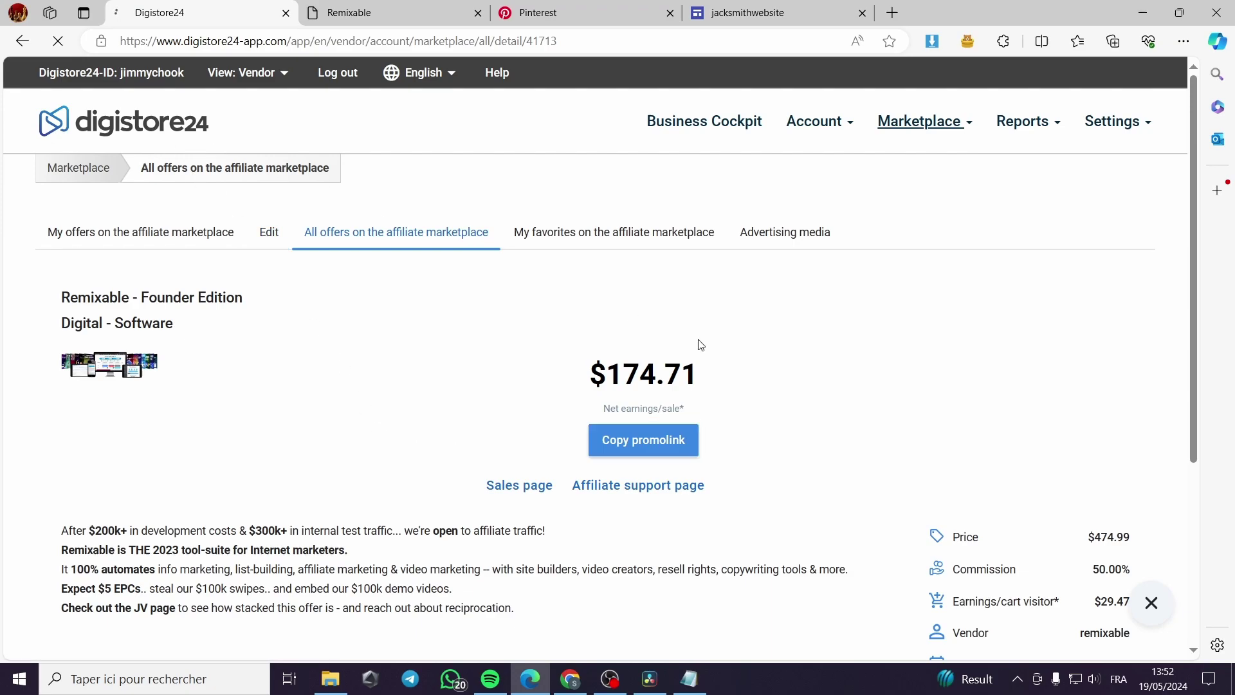